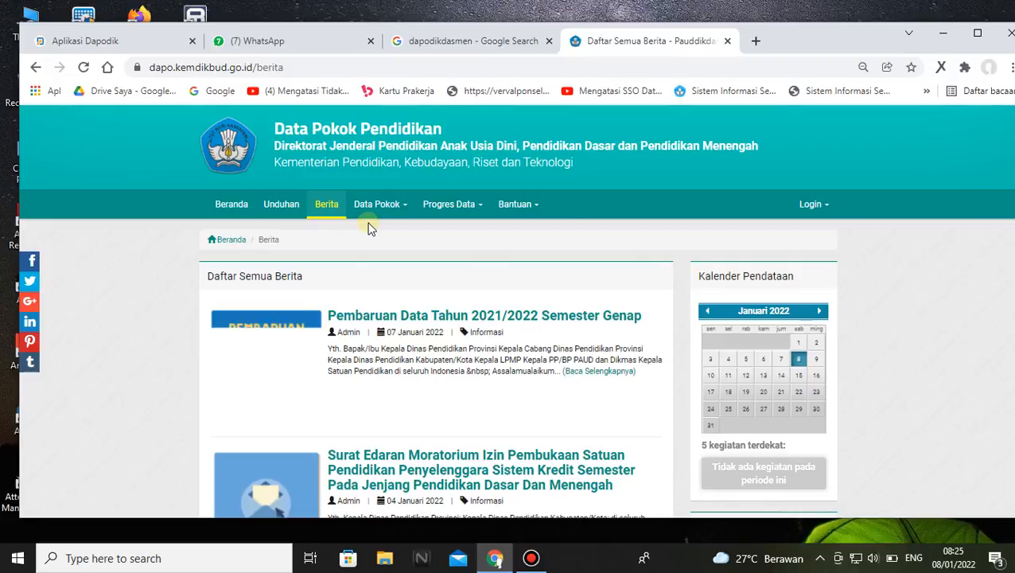
Open the news article "Pembaruan Data Tahun 2021/2022 Semester Genap" and read down to the instructions for updating to version 2022.c
{"action": "left_click", "coordinate": [447, 319]}
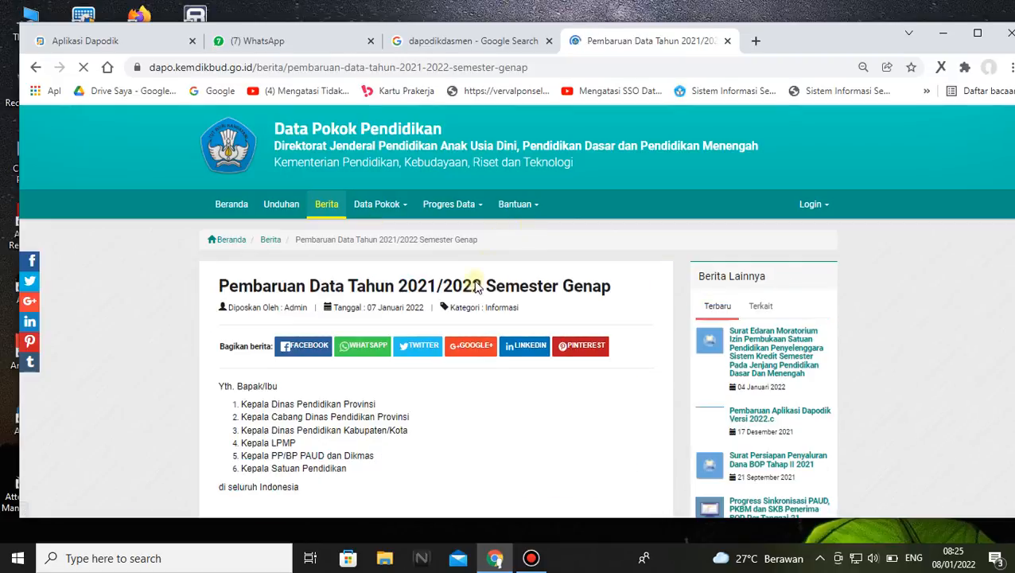
{"action": "scroll", "coordinate": [471, 307], "scroll_direction": "down", "scroll_amount": 3}
{"action": "scroll", "coordinate": [471, 307], "scroll_direction": "down", "scroll_amount": 3}
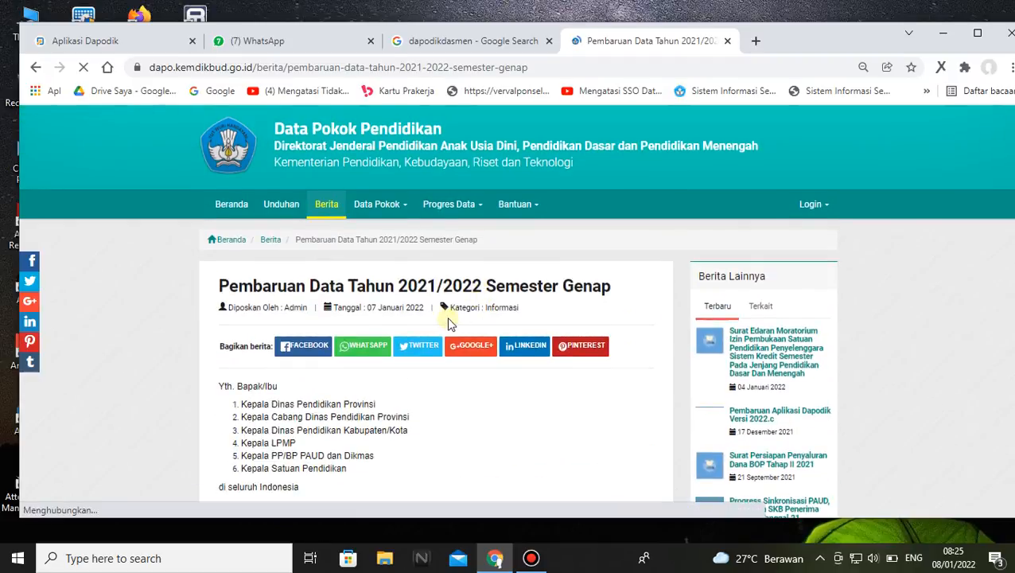
{"action": "scroll", "coordinate": [421, 318], "scroll_direction": "down", "scroll_amount": 1}
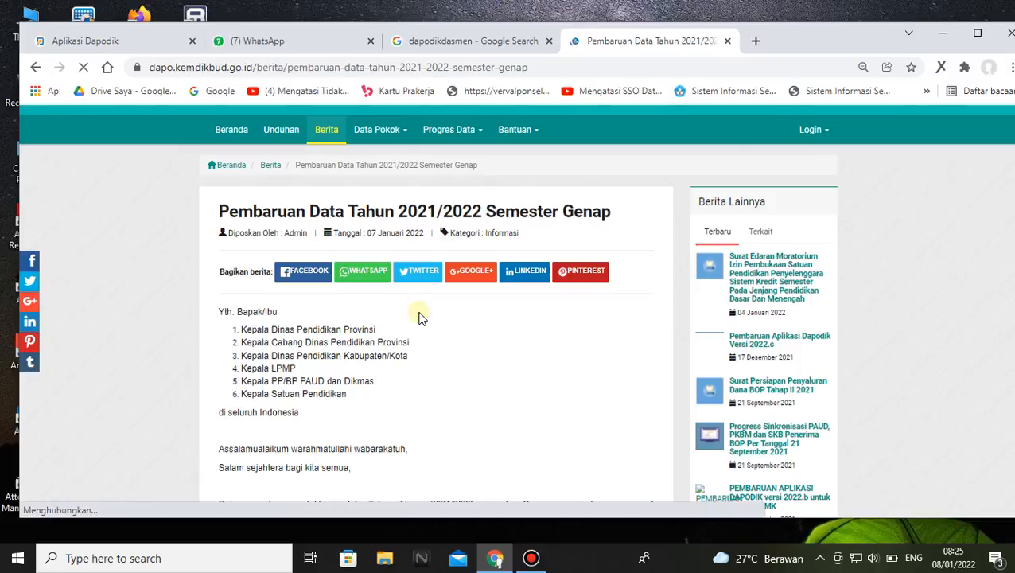
{"action": "scroll", "coordinate": [421, 318], "scroll_direction": "down", "scroll_amount": 2}
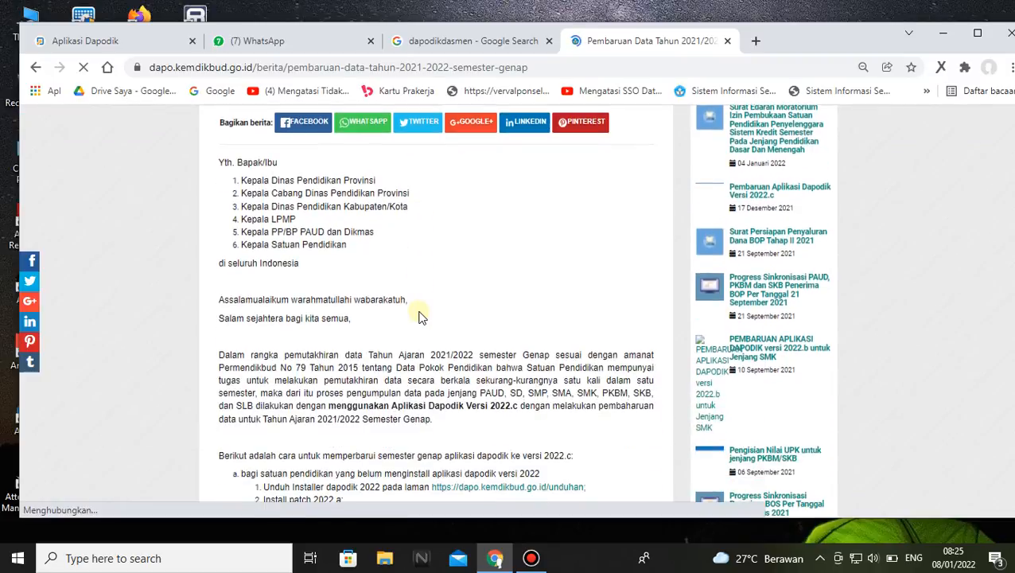
{"action": "scroll", "coordinate": [420, 316], "scroll_direction": "down", "scroll_amount": 1}
{"action": "scroll", "coordinate": [419, 305], "scroll_direction": "down", "scroll_amount": 1}
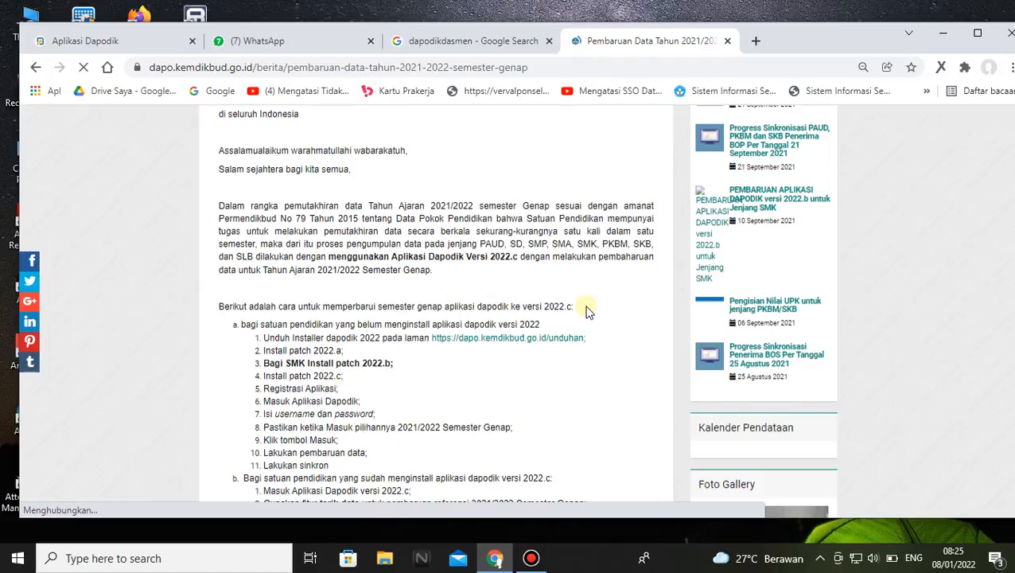
Try to open the article's installer download link in a new tab, and close the tab again
{"action": "right_click", "coordinate": [515, 344]}
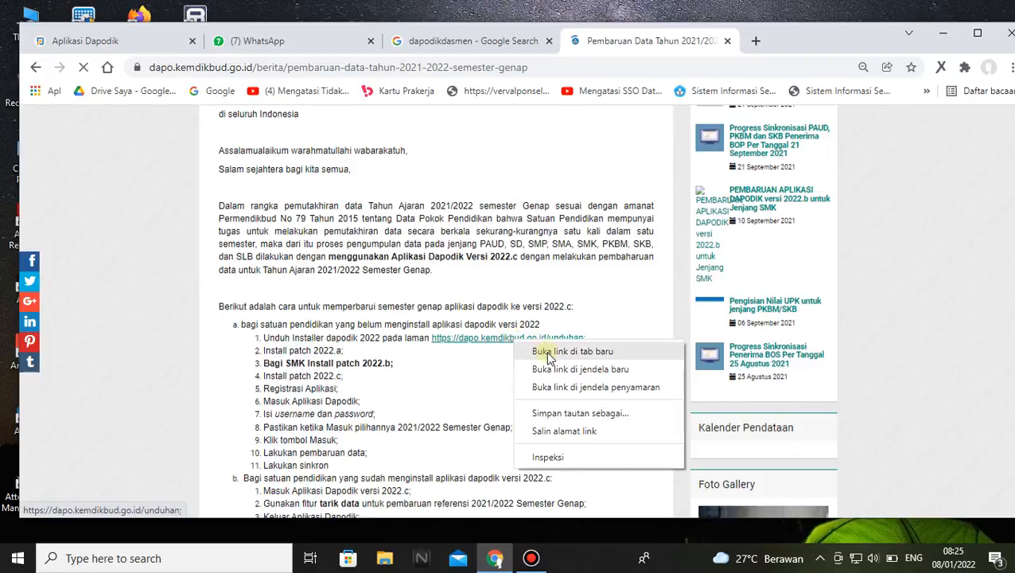
{"action": "left_click", "coordinate": [549, 350]}
{"action": "left_click", "coordinate": [729, 41]}
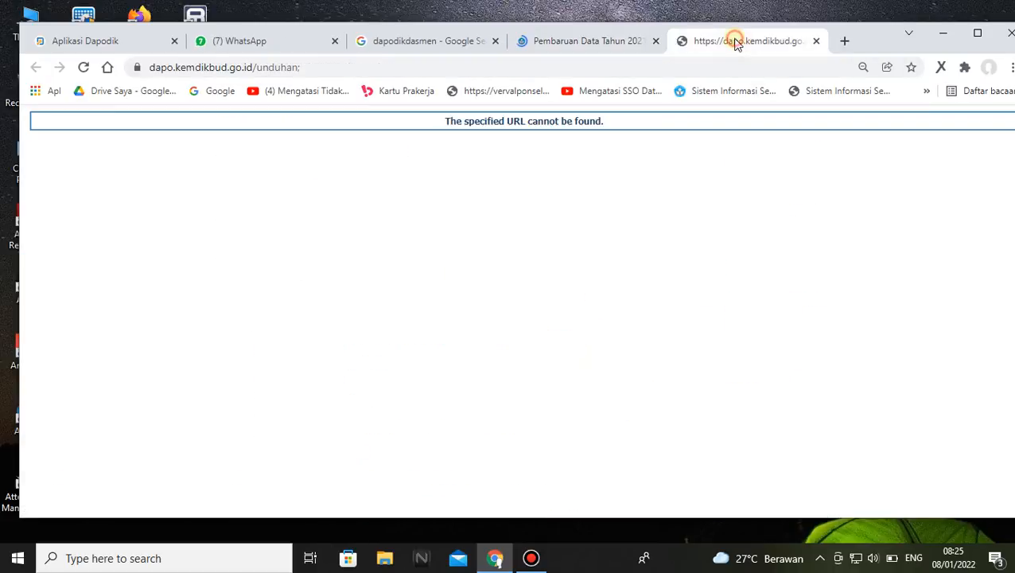
{"action": "left_click", "coordinate": [815, 41]}
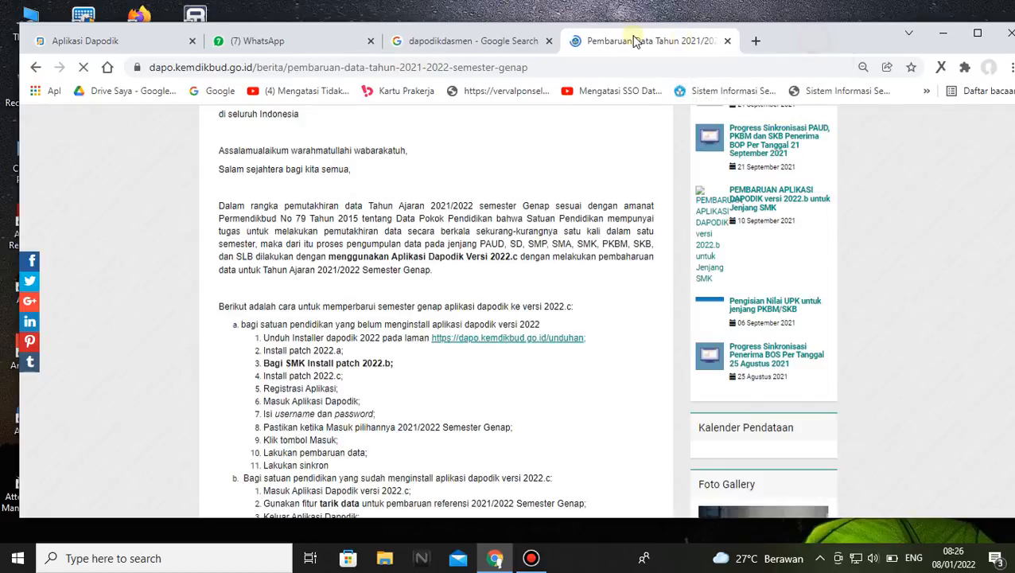
{"action": "right_click", "coordinate": [515, 344]}
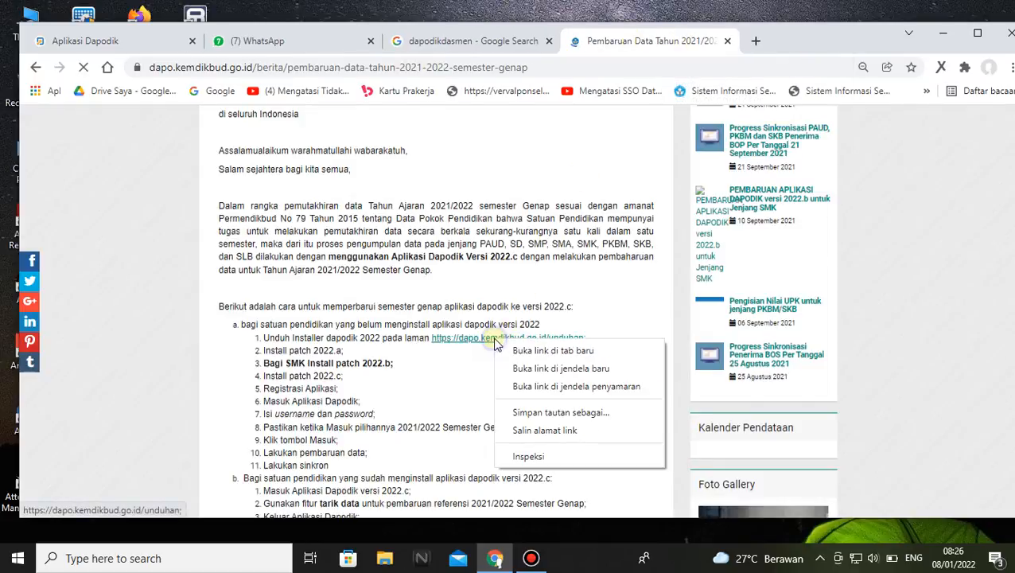
{"action": "left_click", "coordinate": [516, 351]}
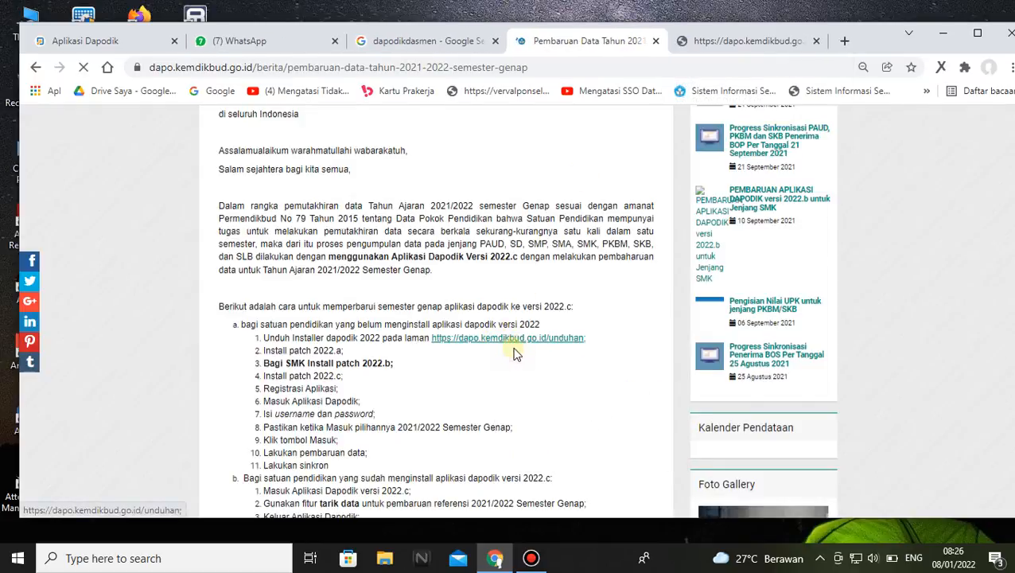
{"action": "left_click", "coordinate": [815, 41]}
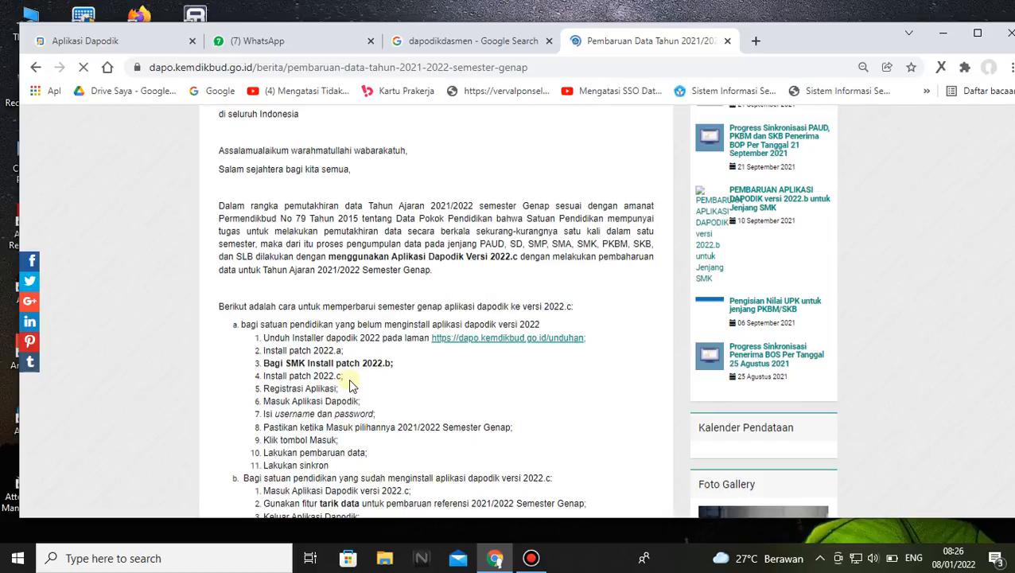
Read the update steps for schools without version 2022 and for those already on 2022.c
{"action": "scroll", "coordinate": [350, 385], "scroll_direction": "down", "scroll_amount": 3}
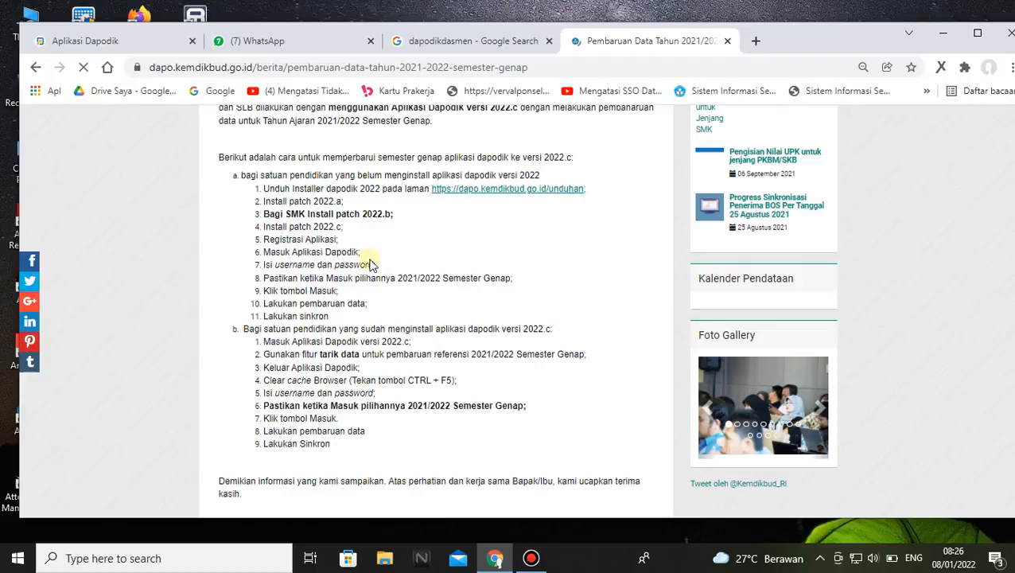
{"action": "scroll", "coordinate": [385, 259], "scroll_direction": "up", "scroll_amount": 1}
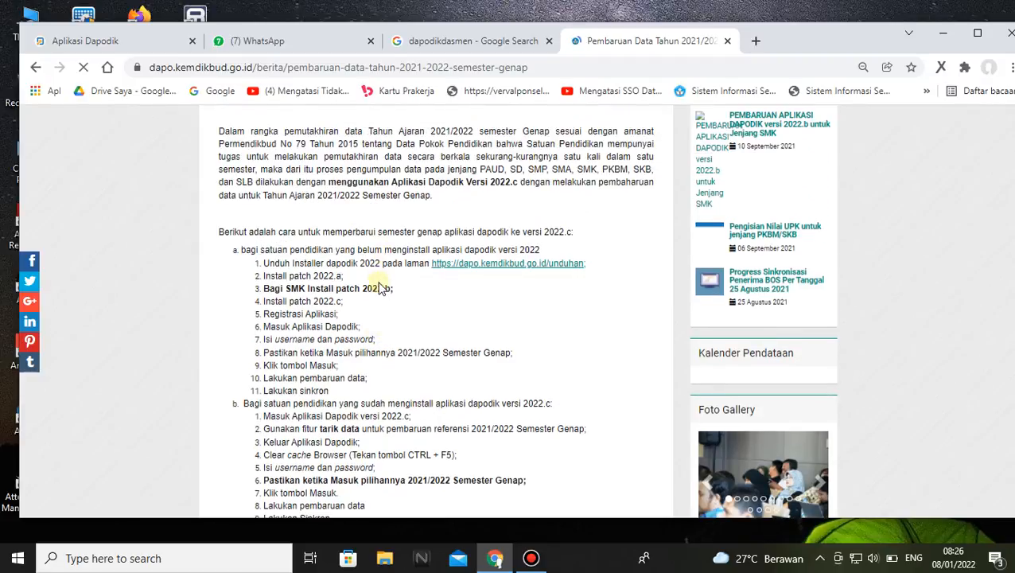
{"action": "scroll", "coordinate": [382, 288], "scroll_direction": "up", "scroll_amount": 5}
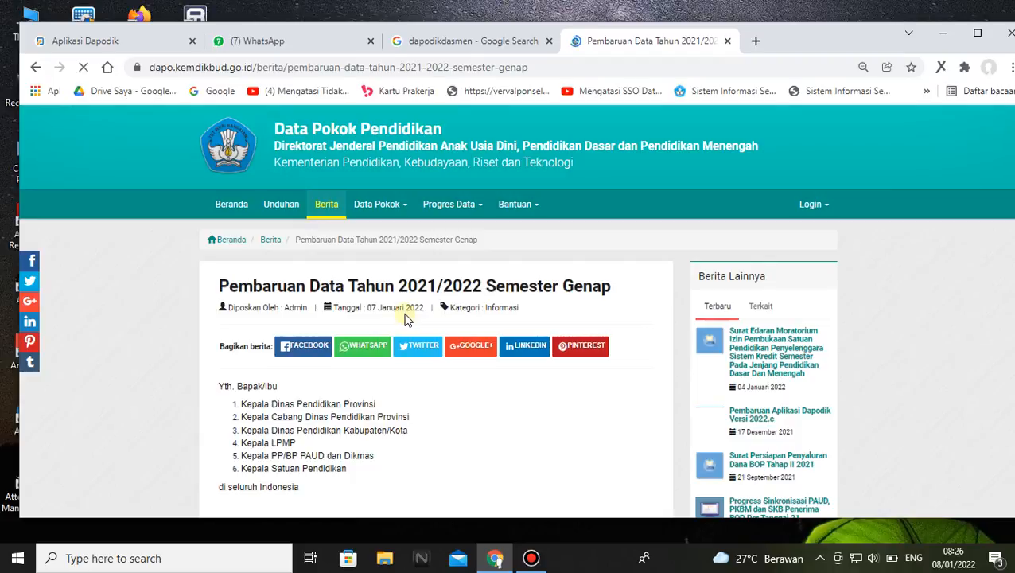
{"action": "scroll", "coordinate": [390, 294], "scroll_direction": "down", "scroll_amount": 3}
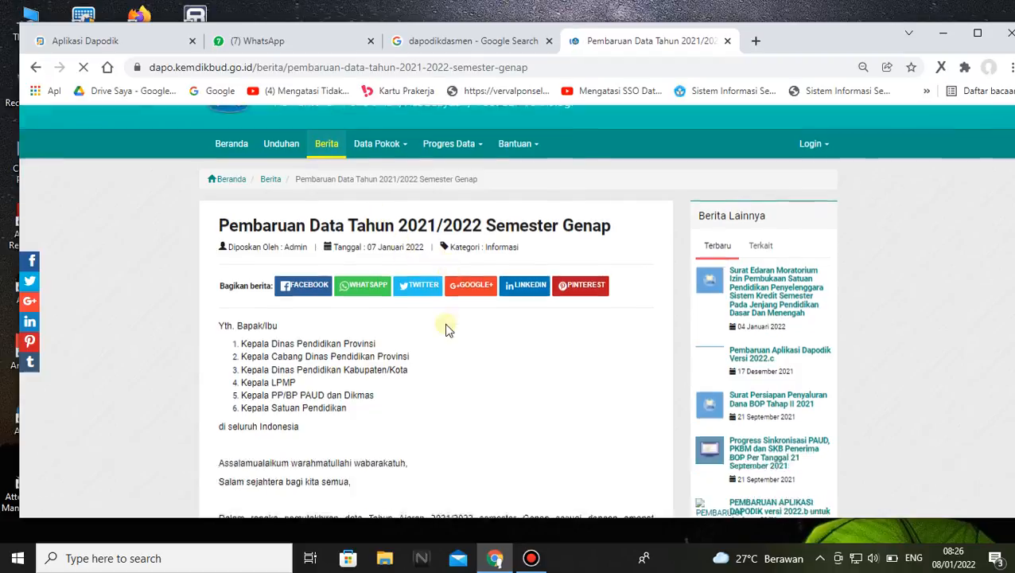
Return to the news list and open the article "Pembaruan Aplikasi Dapodik Versi 2022.c" at its patch installation steps
{"action": "scroll", "coordinate": [410, 266], "scroll_direction": "up", "scroll_amount": 3}
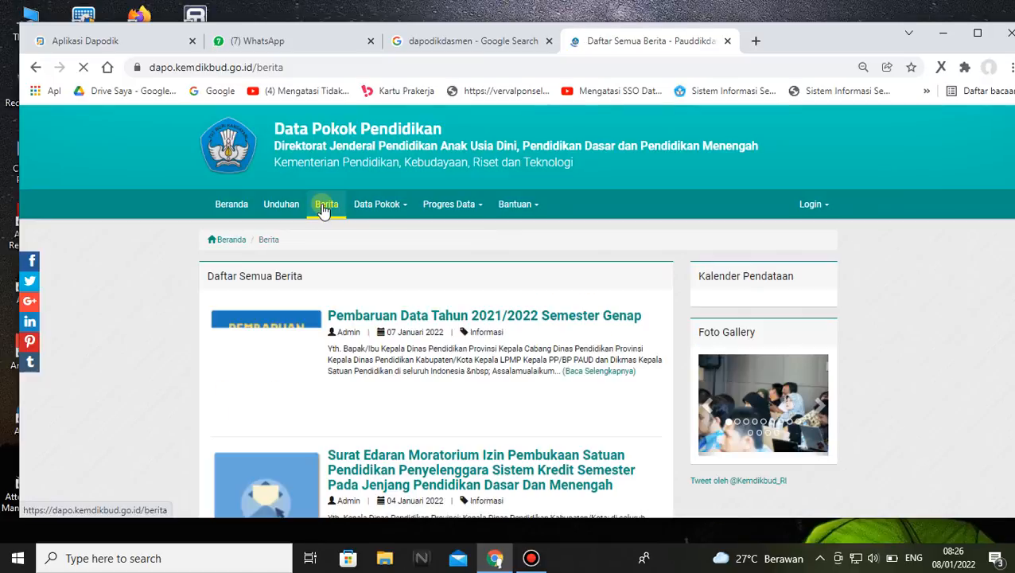
{"action": "scroll", "coordinate": [457, 215], "scroll_direction": "down", "scroll_amount": 4}
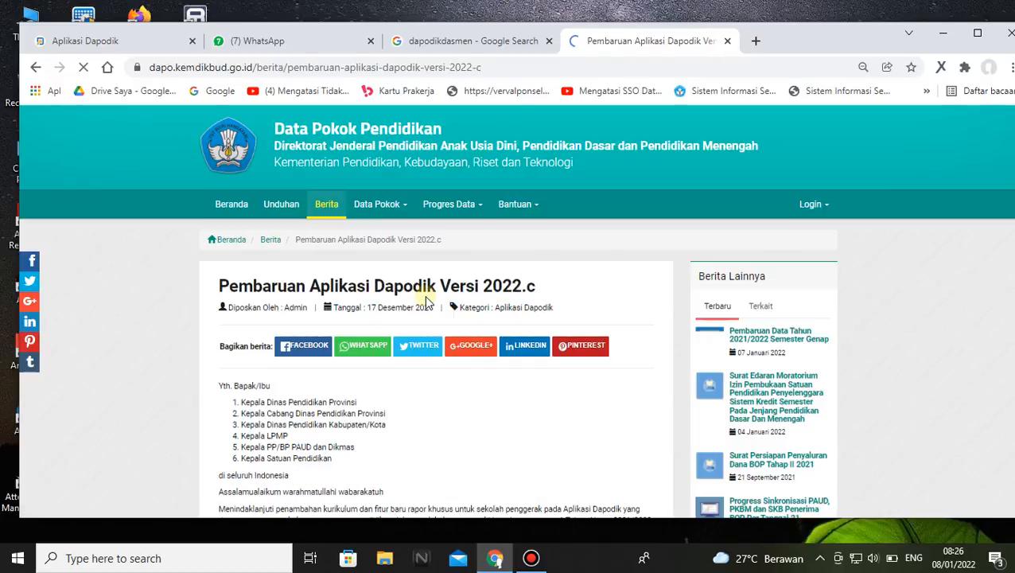
{"action": "scroll", "coordinate": [721, 290], "scroll_direction": "down", "scroll_amount": 2}
{"action": "scroll", "coordinate": [331, 241], "scroll_direction": "down", "scroll_amount": 3}
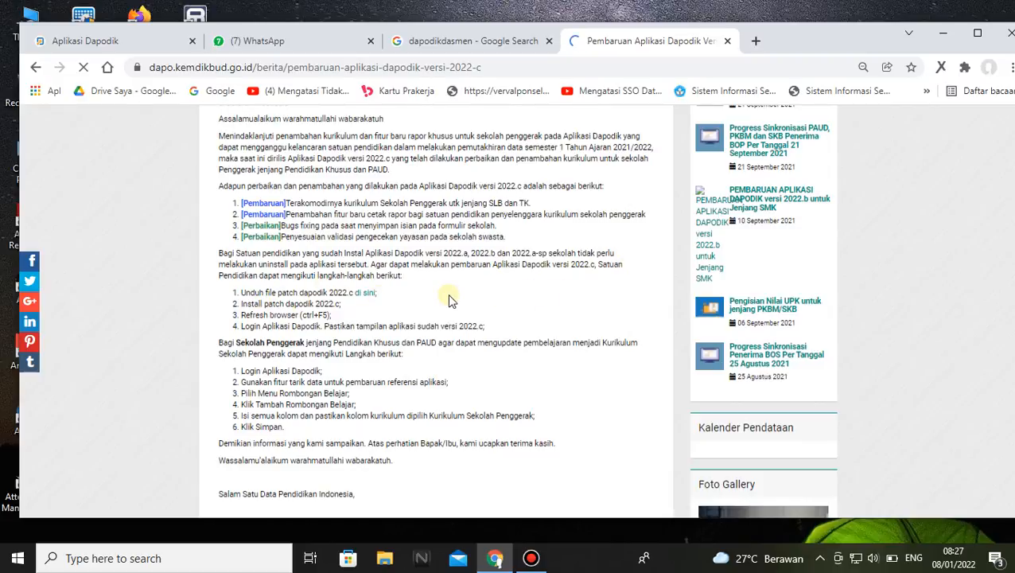
Download the Dapodik 2022.c patch file from the link in the article's installation steps
{"action": "left_click", "coordinate": [458, 38]}
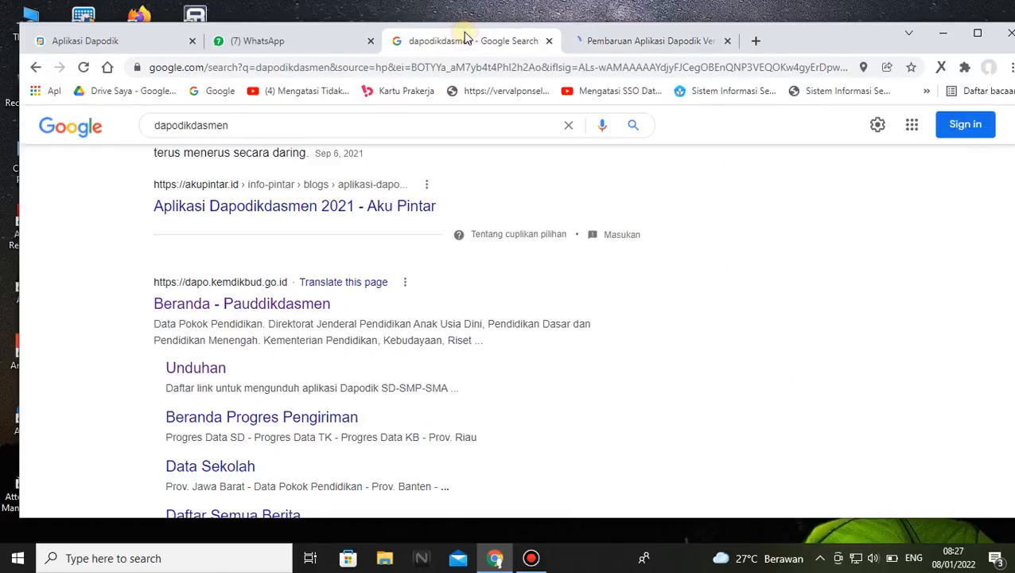
{"action": "left_click", "coordinate": [598, 52]}
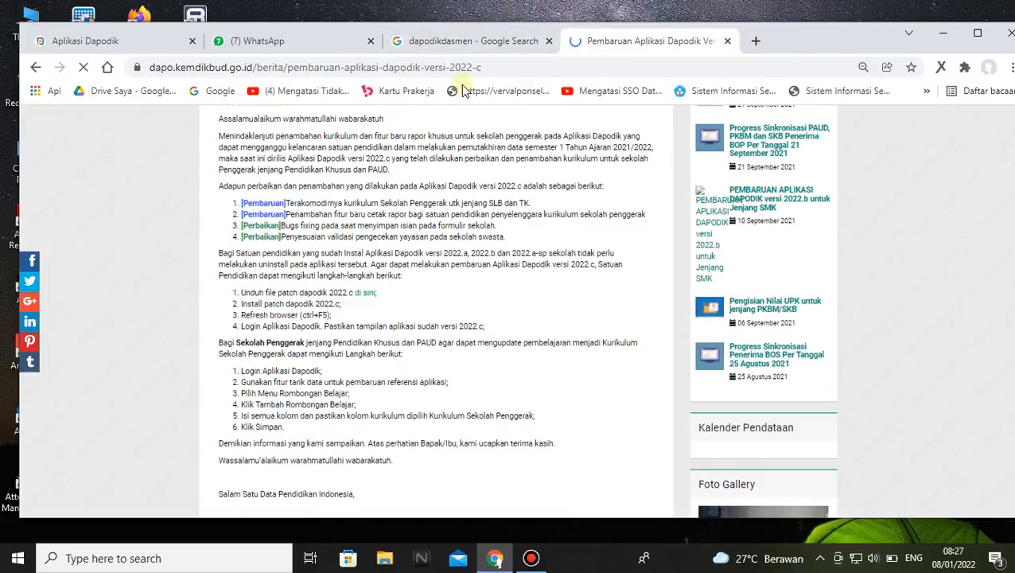
{"action": "scroll", "coordinate": [449, 288], "scroll_direction": "down", "scroll_amount": 1}
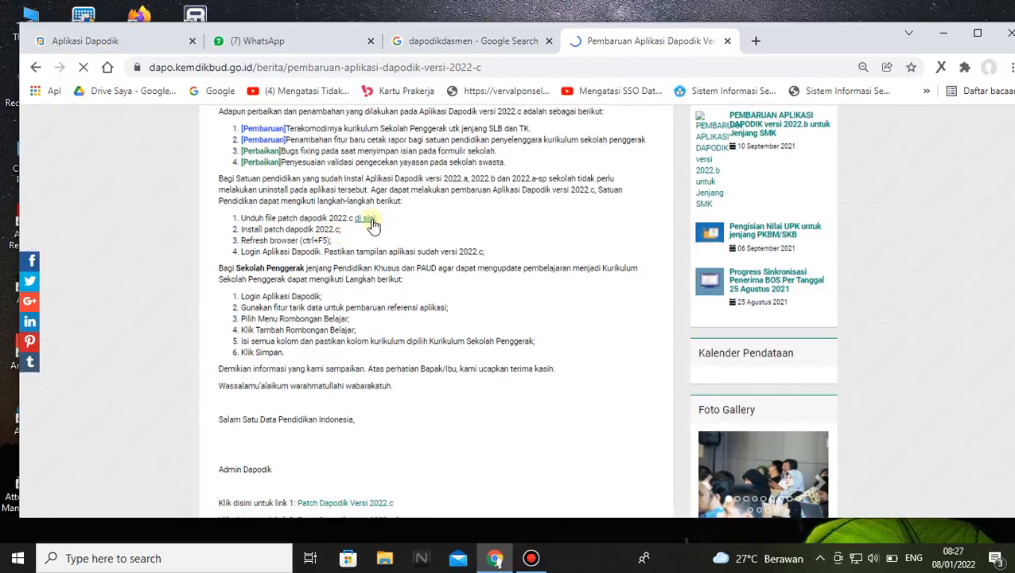
{"action": "right_click", "coordinate": [370, 225]}
{"action": "left_click", "coordinate": [402, 228]}
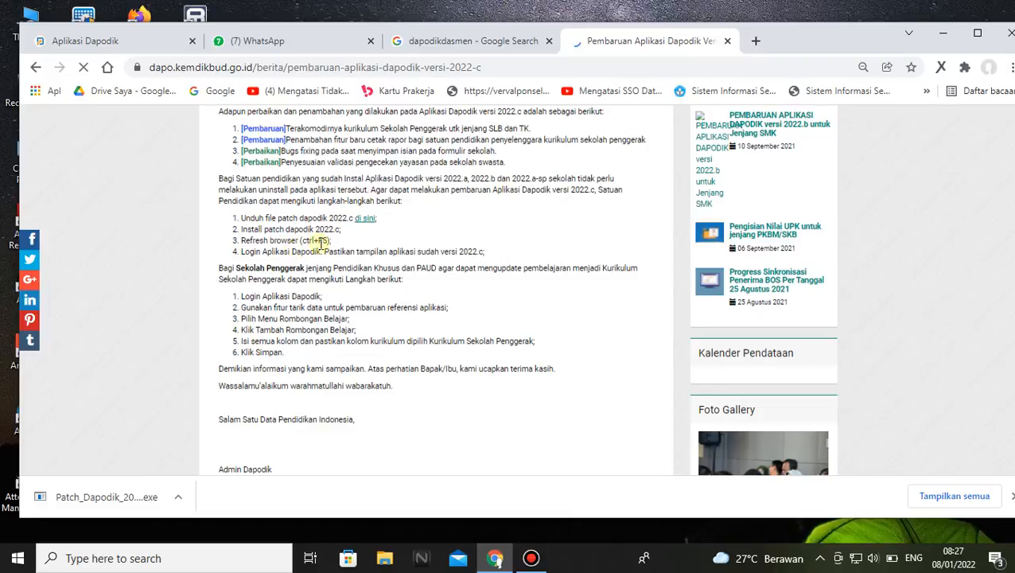
Reopen the article "Pembaruan Data Tahun 2021/2022 Semester Genap" from the news list and review its update steps
{"action": "scroll", "coordinate": [441, 198], "scroll_direction": "up", "scroll_amount": 3}
{"action": "scroll", "coordinate": [442, 196], "scroll_direction": "up", "scroll_amount": 1}
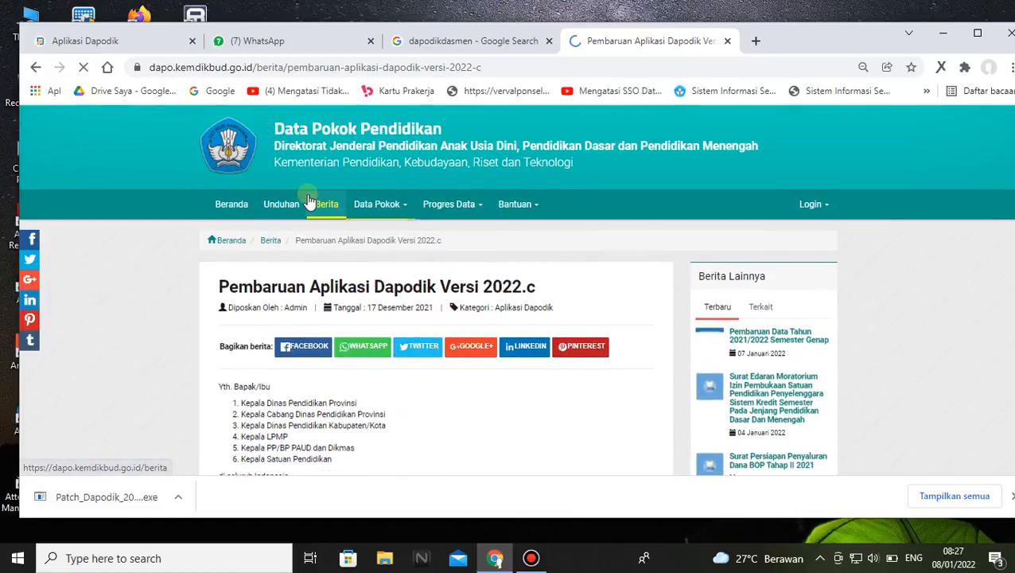
{"action": "left_click", "coordinate": [325, 205]}
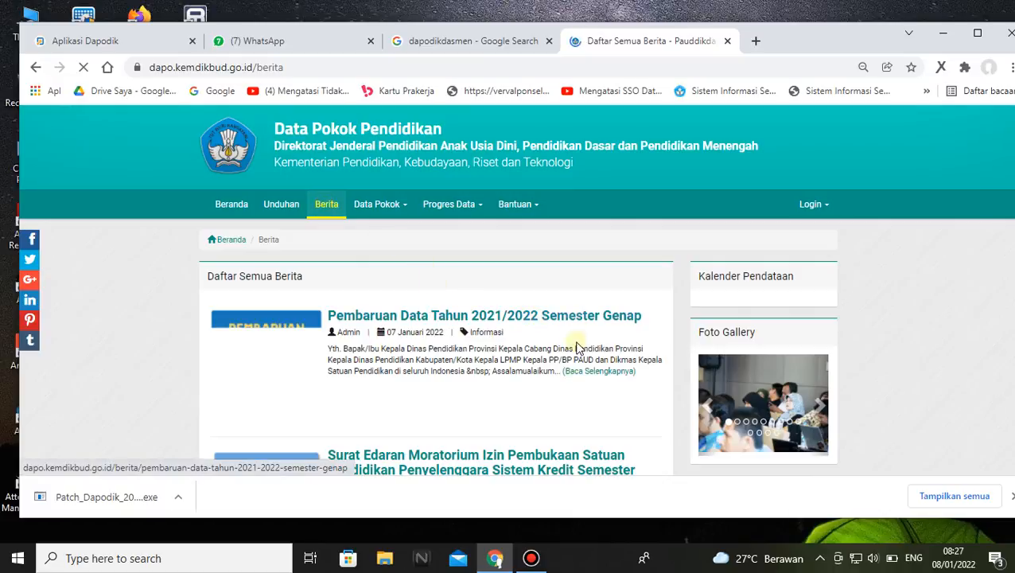
{"action": "left_click", "coordinate": [555, 317]}
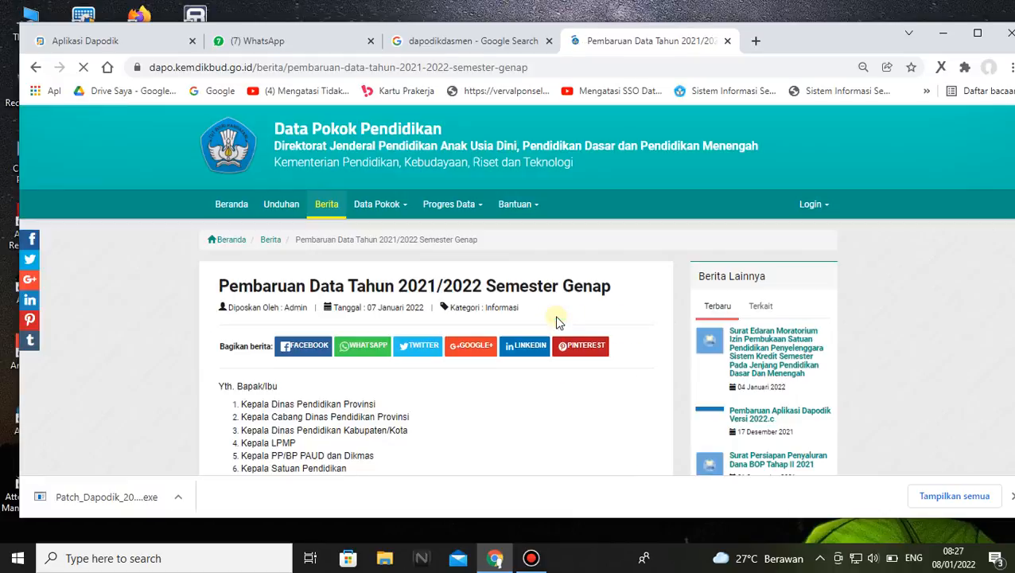
{"action": "scroll", "coordinate": [447, 331], "scroll_direction": "down", "scroll_amount": 4}
{"action": "scroll", "coordinate": [450, 332], "scroll_direction": "down", "scroll_amount": 2}
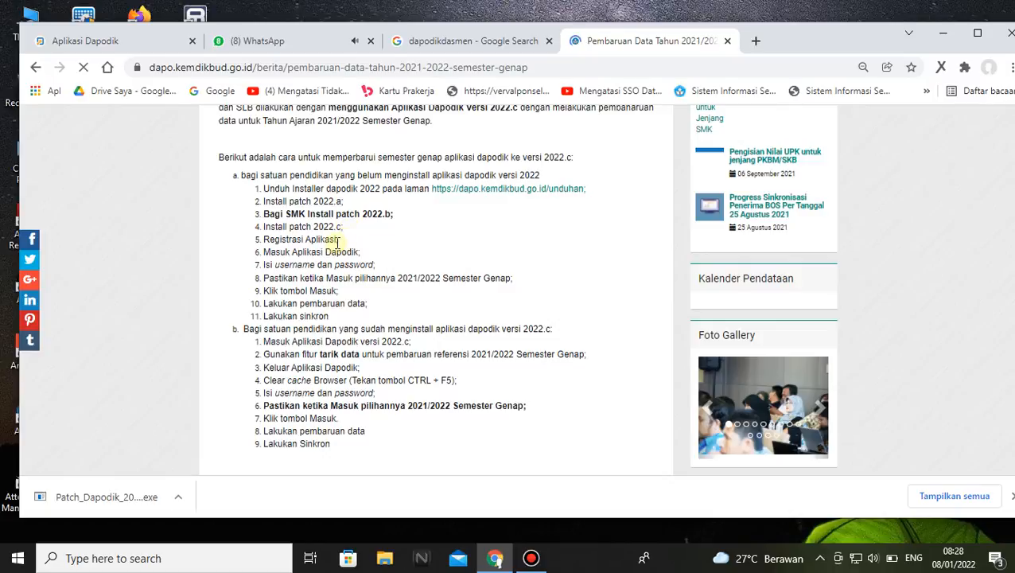
Go to the Aplikasi Dapodik dashboard and show the downloaded patch file in its folder
{"action": "left_click", "coordinate": [76, 40]}
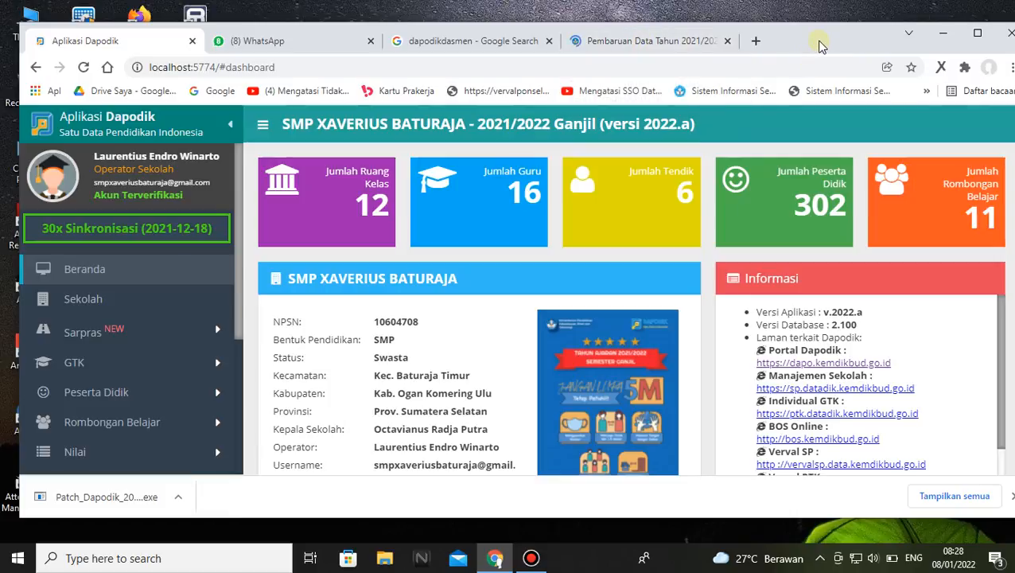
{"action": "left_click", "coordinate": [179, 499]}
{"action": "left_click", "coordinate": [240, 447]}
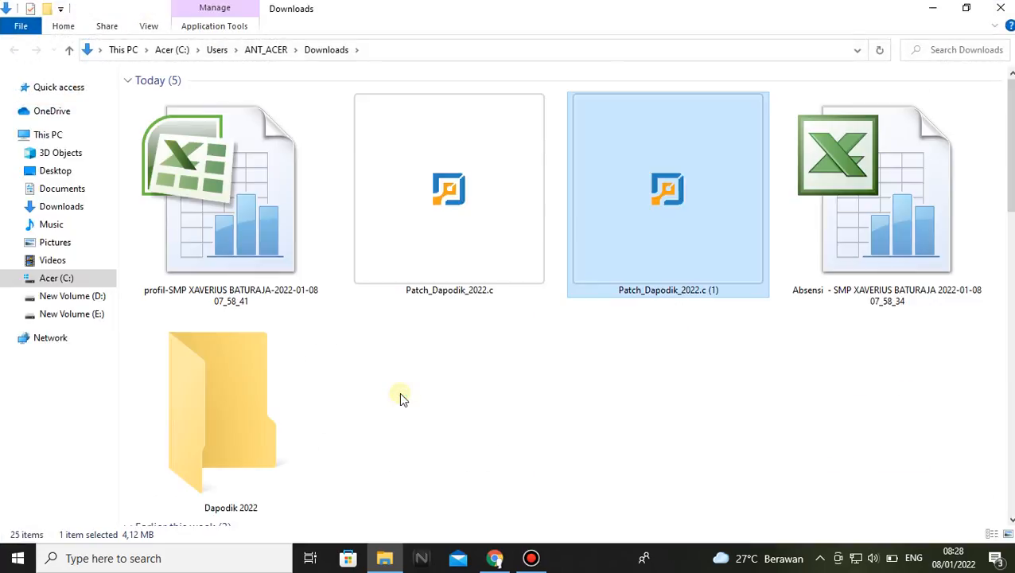
Run Patch_Dapodik_2022.c from the Downloads folder as administrator and allow it to run anyway past the SmartScreen block
{"action": "left_click", "coordinate": [660, 404]}
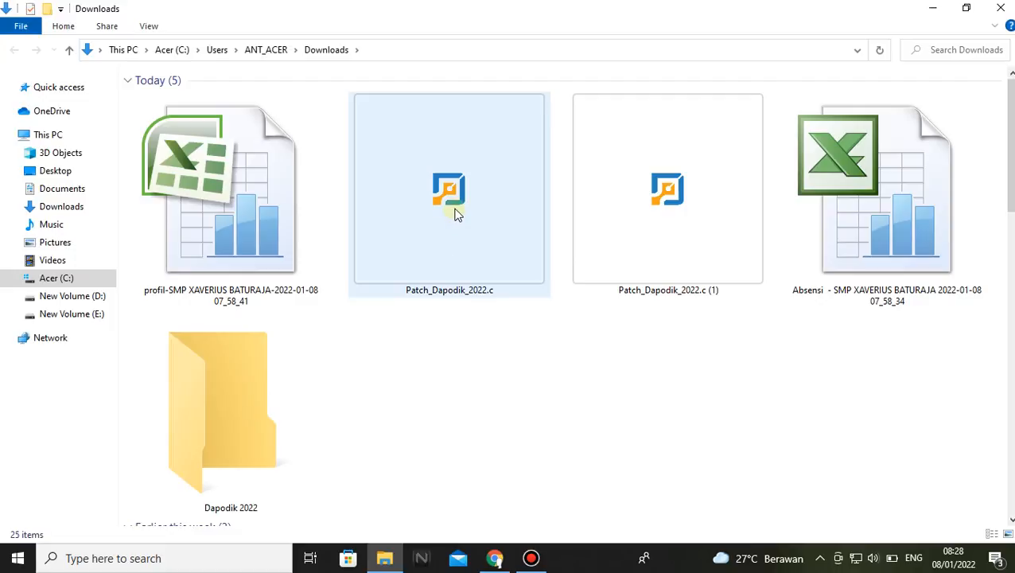
{"action": "mouse_move", "coordinate": [457, 214]}
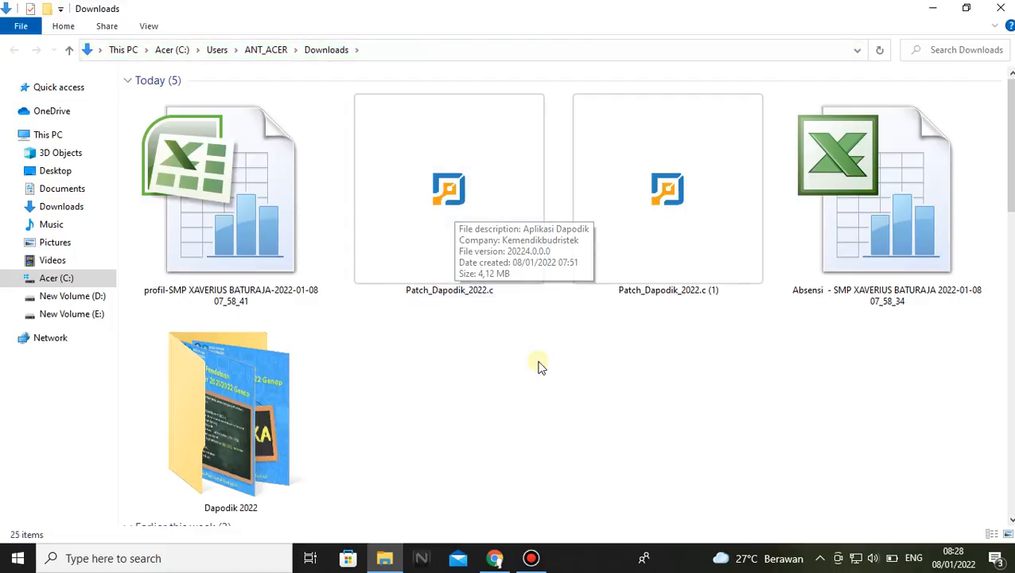
{"action": "left_click", "coordinate": [413, 186]}
{"action": "double_click", "coordinate": [413, 186]}
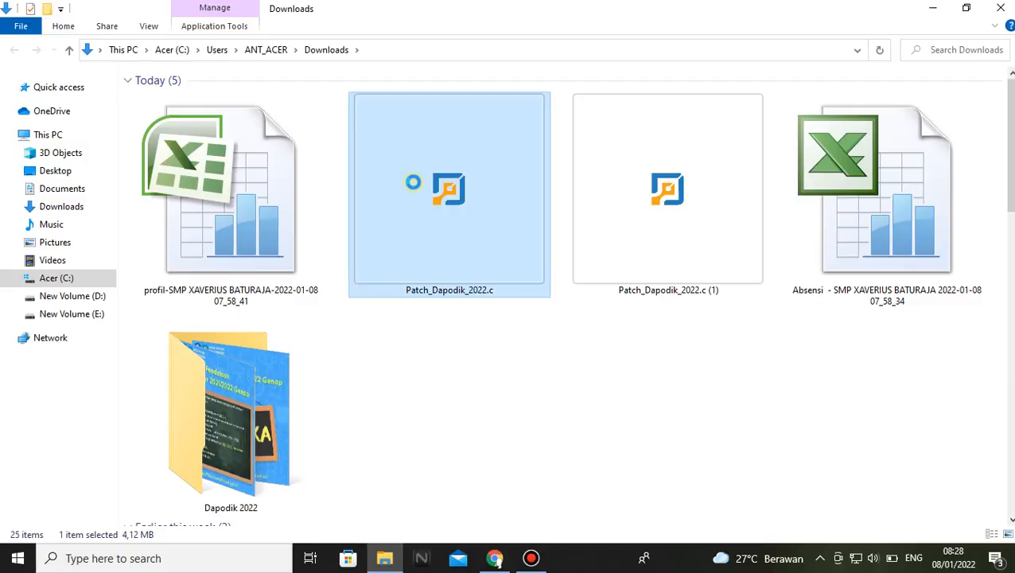
{"action": "right_click", "coordinate": [413, 182]}
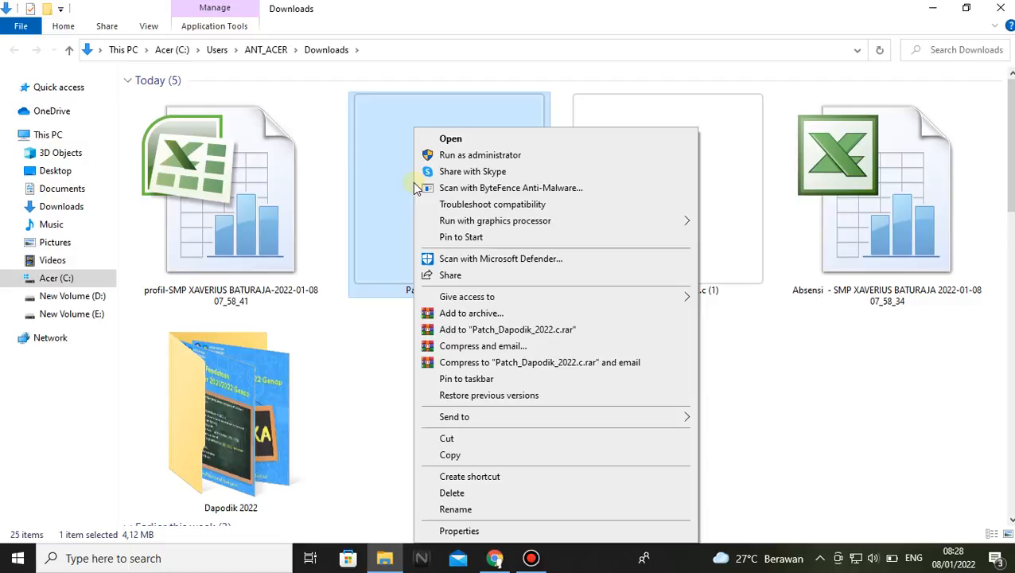
{"action": "left_click", "coordinate": [487, 155]}
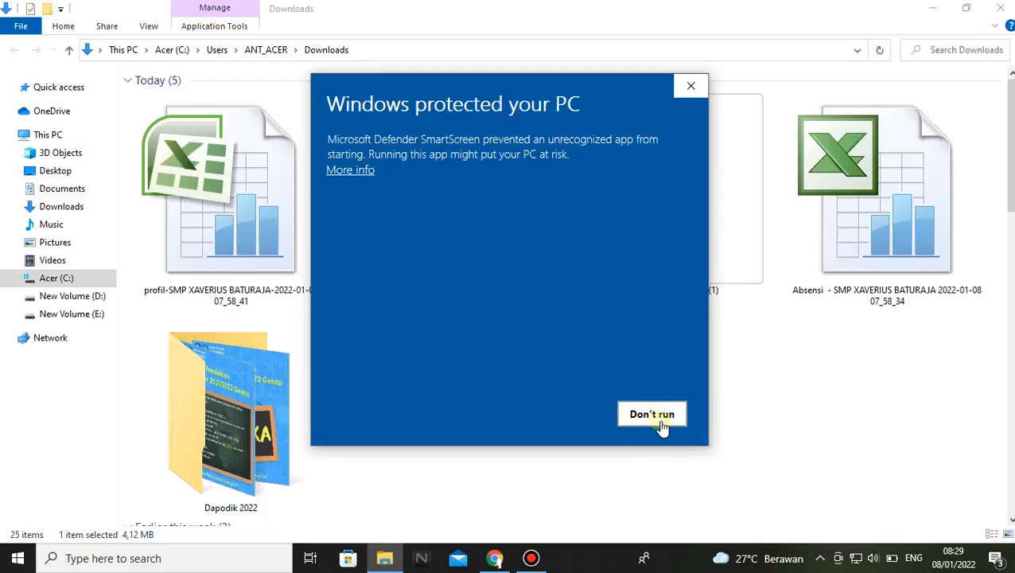
{"action": "left_click", "coordinate": [351, 174]}
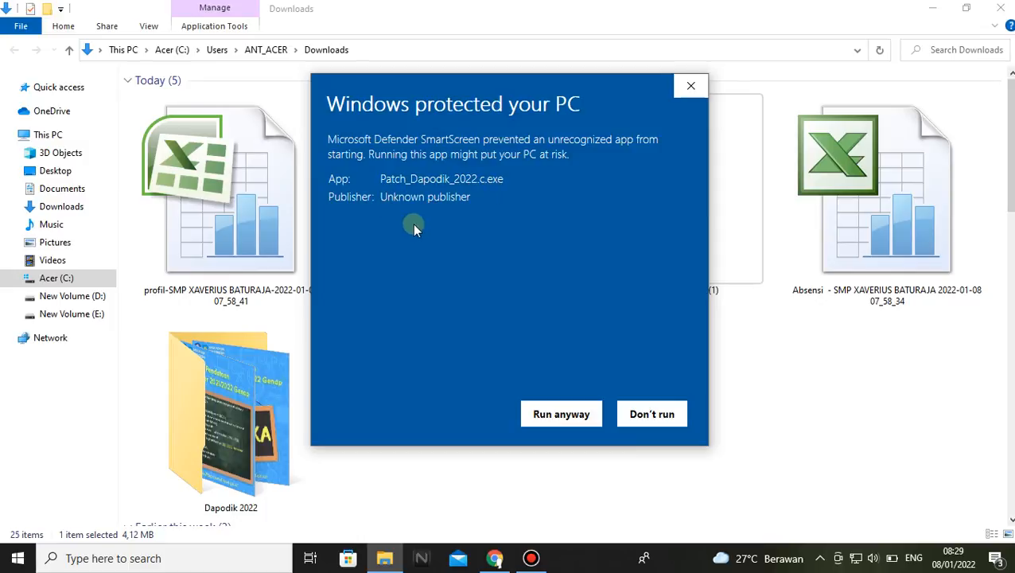
{"action": "left_click", "coordinate": [540, 414]}
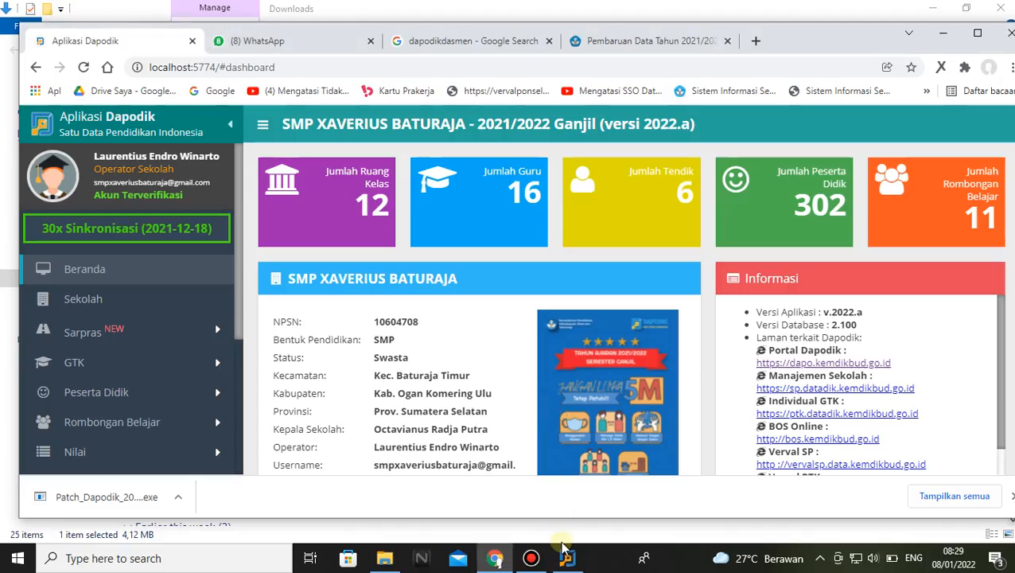
Install Dapodik version 2022.c with the setup wizard, accepting the licence agreement and finishing the installation
{"action": "left_click", "coordinate": [562, 547]}
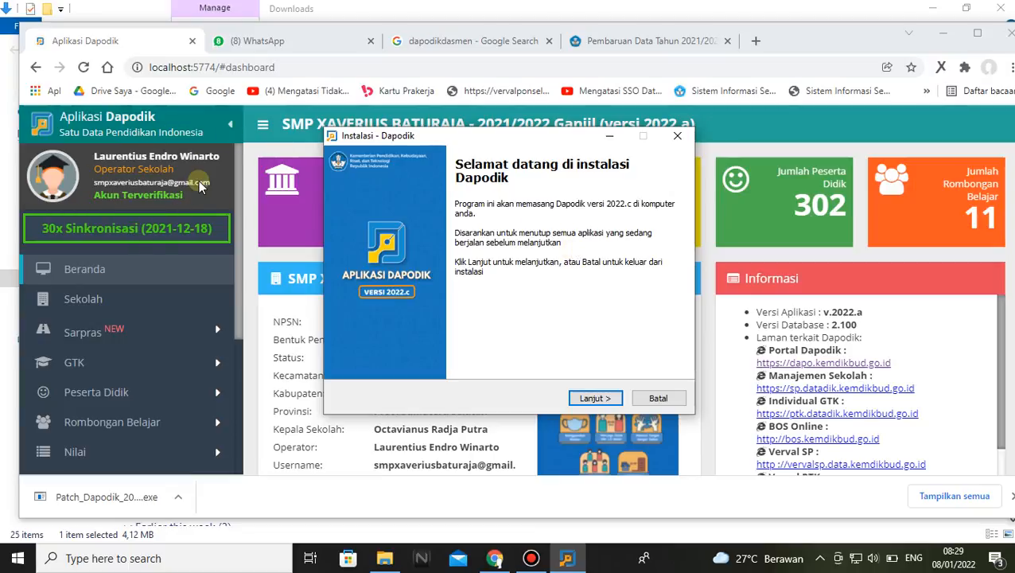
{"action": "left_click", "coordinate": [605, 401]}
{"action": "left_click", "coordinate": [359, 352]}
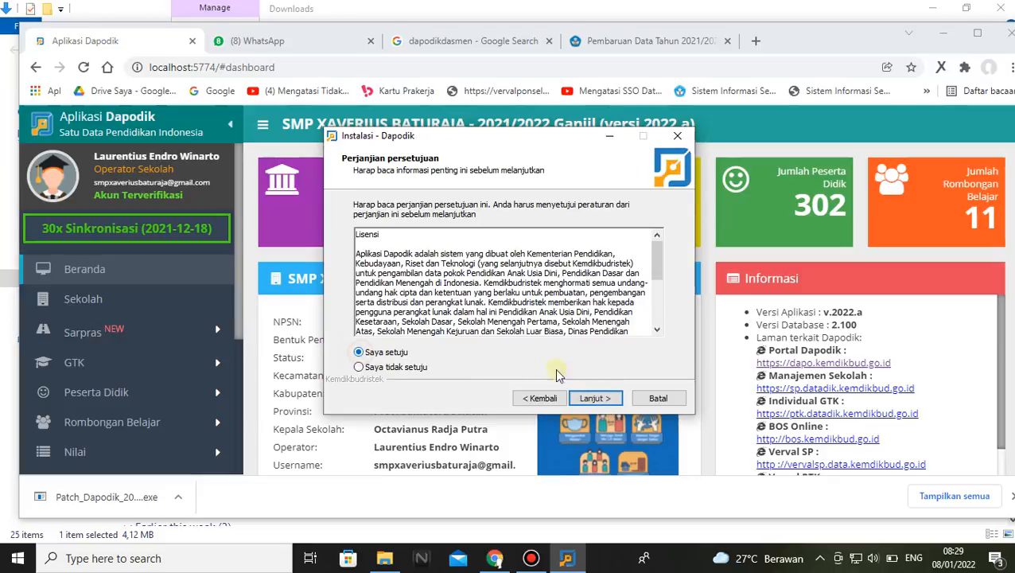
{"action": "left_click", "coordinate": [593, 391]}
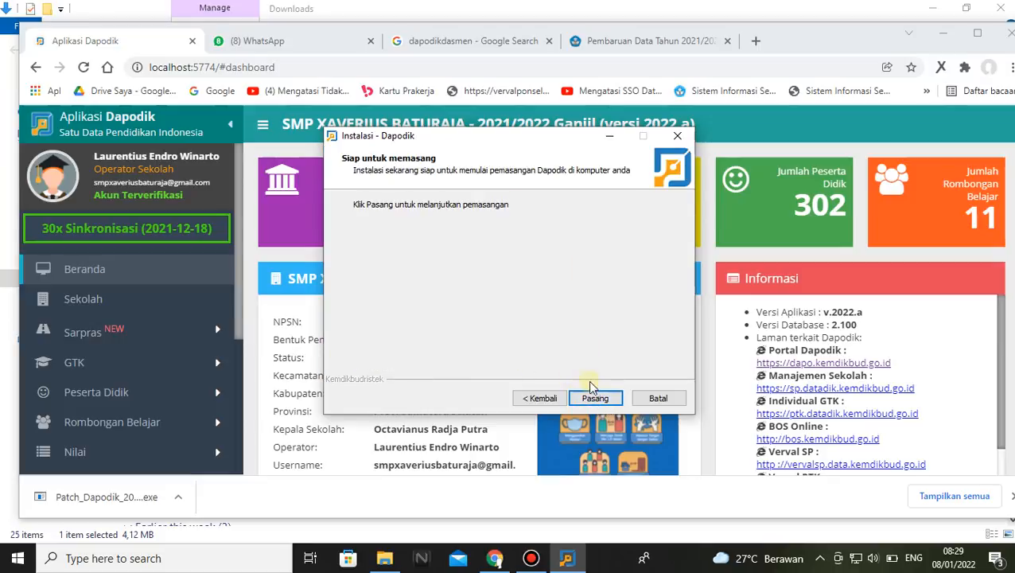
{"action": "left_click", "coordinate": [592, 390]}
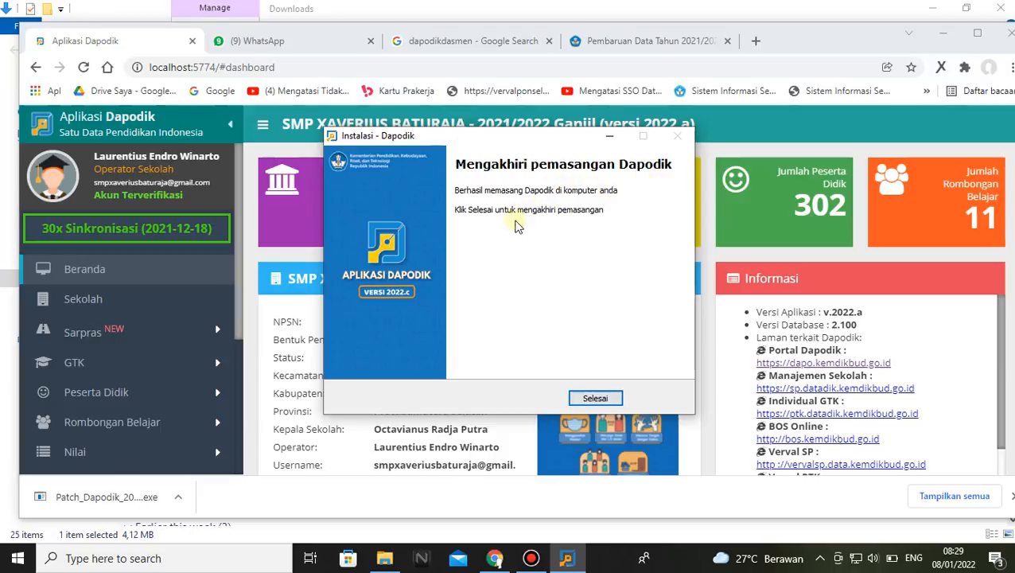
{"action": "left_click", "coordinate": [595, 398]}
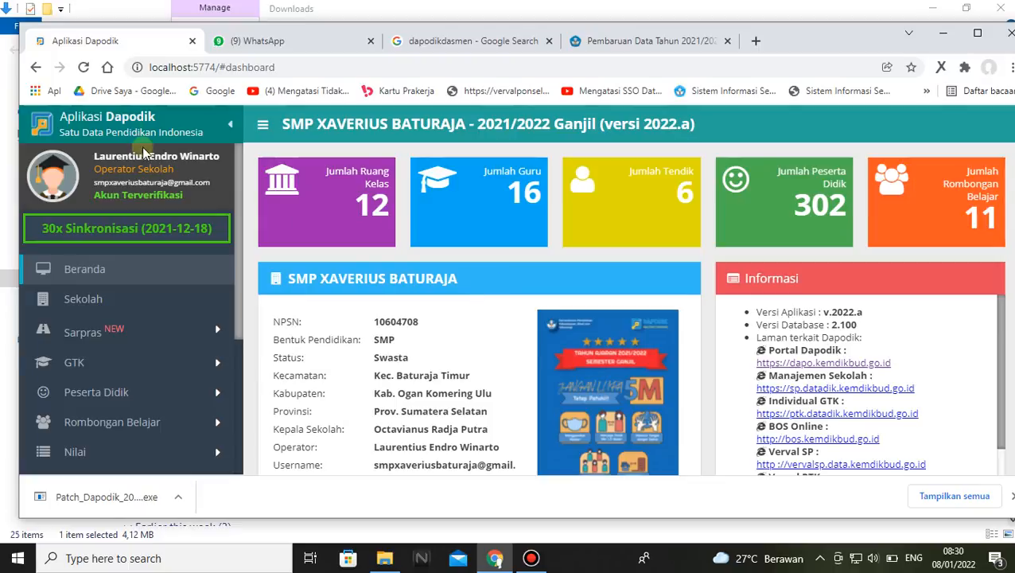
Reload the Aplikasi Dapodik dashboard and dismiss the 2022.c welcome notes and the cache info message
{"action": "left_click", "coordinate": [85, 68]}
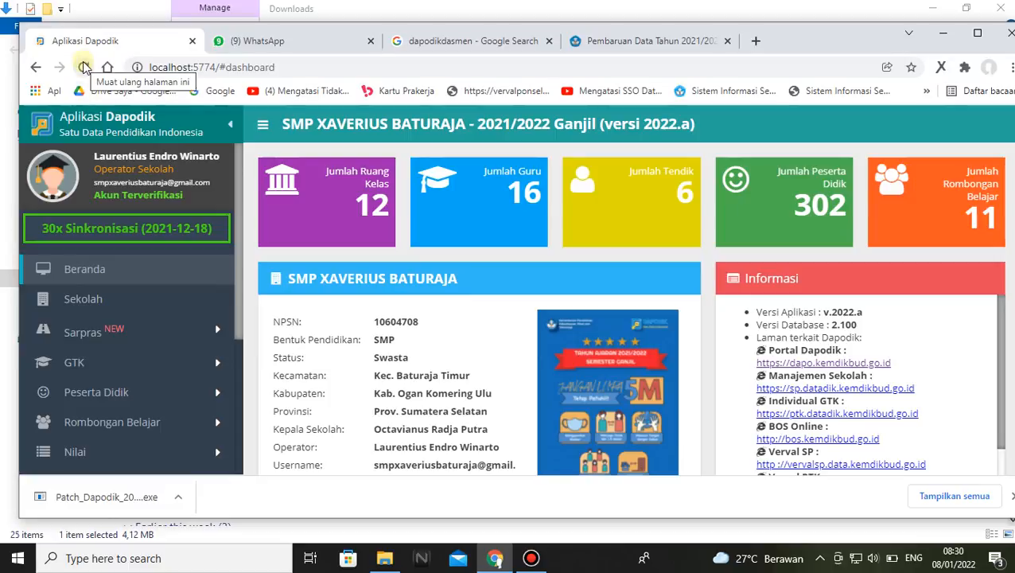
{"action": "left_click", "coordinate": [84, 67]}
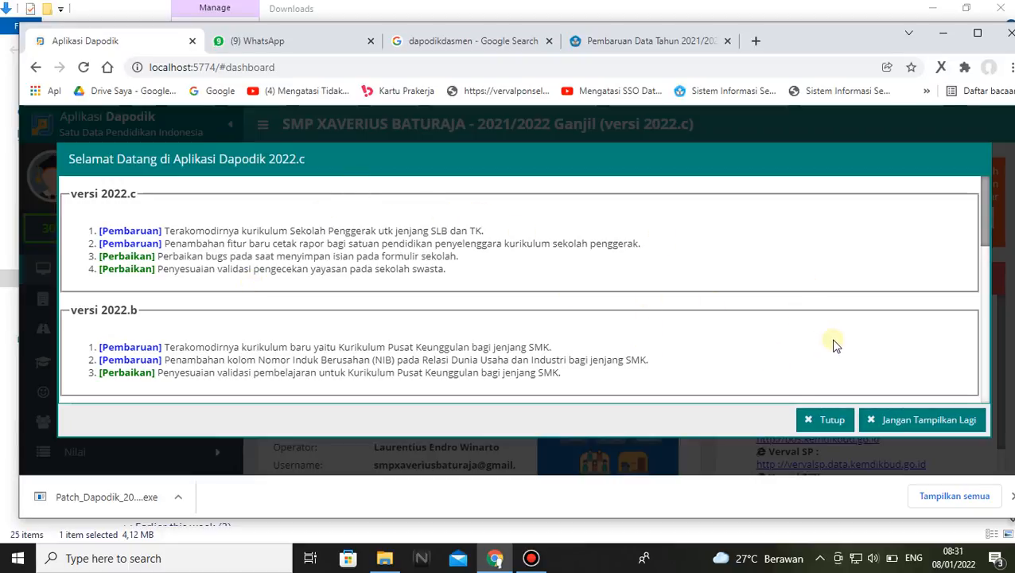
{"action": "left_click", "coordinate": [825, 419]}
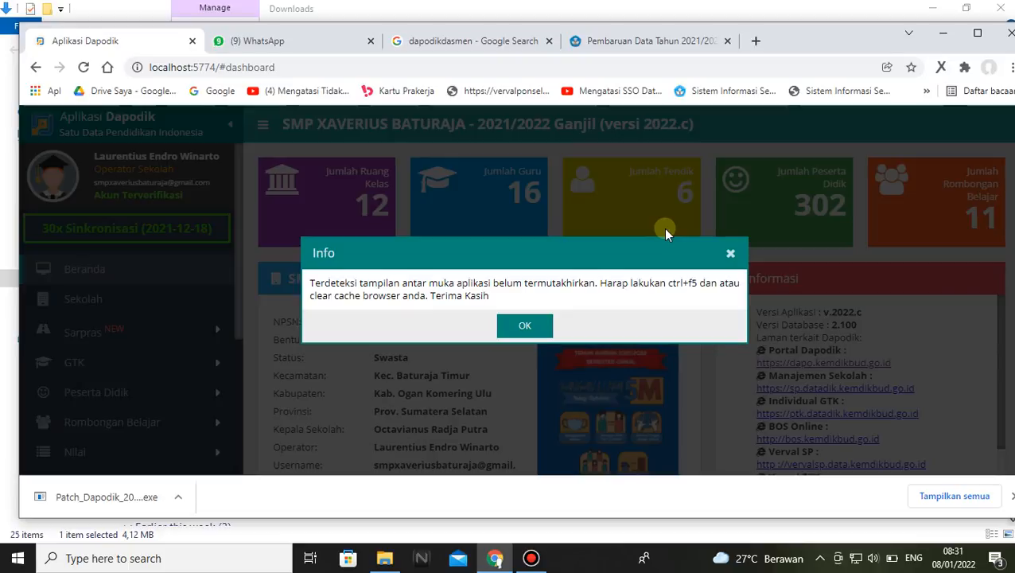
{"action": "left_click", "coordinate": [543, 326]}
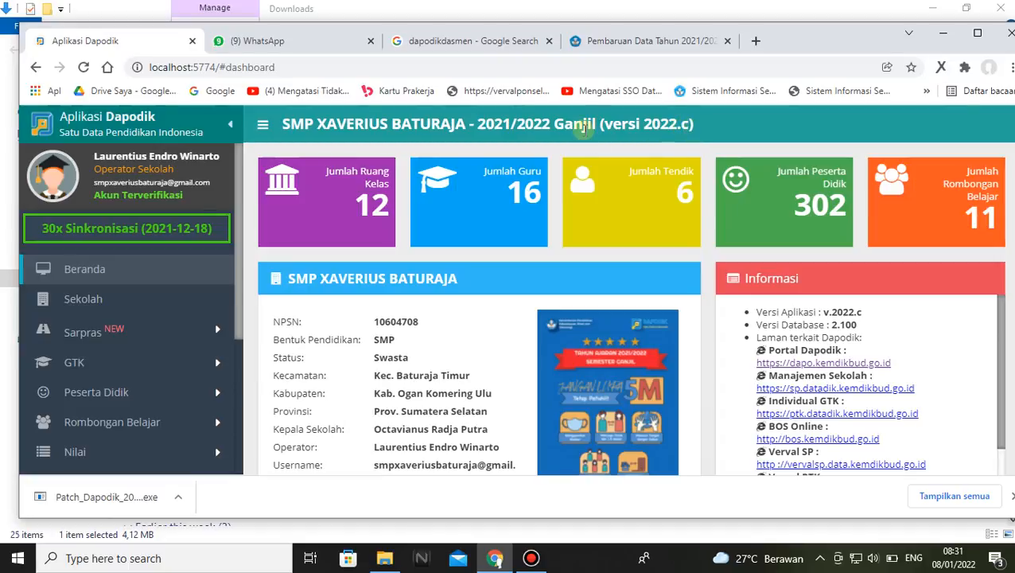
Clear Chrome's basic browsing data from the history page: history, cookies and cached files for the time range Semua
{"action": "left_click", "coordinate": [1010, 68]}
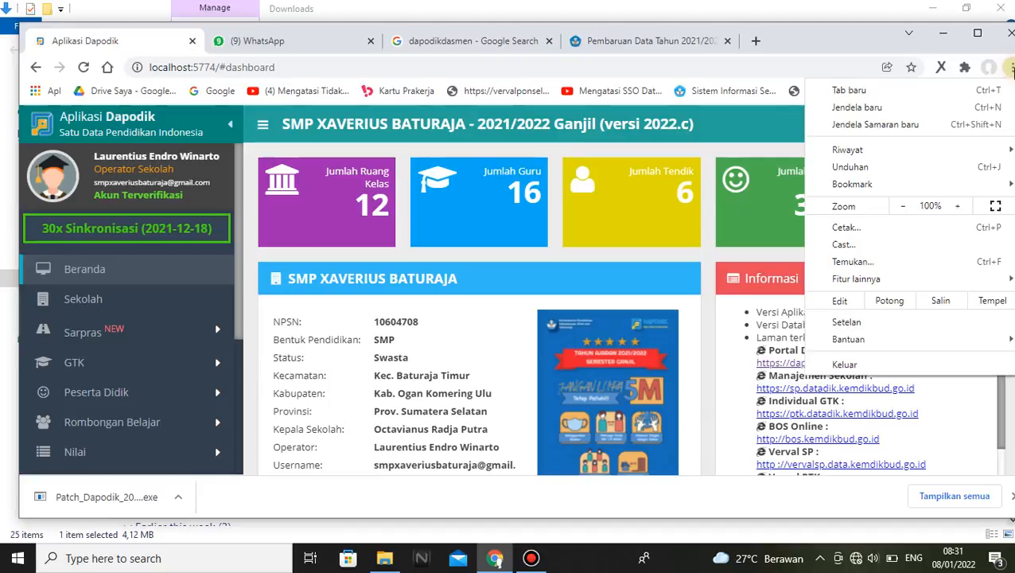
{"action": "left_click", "coordinate": [869, 149]}
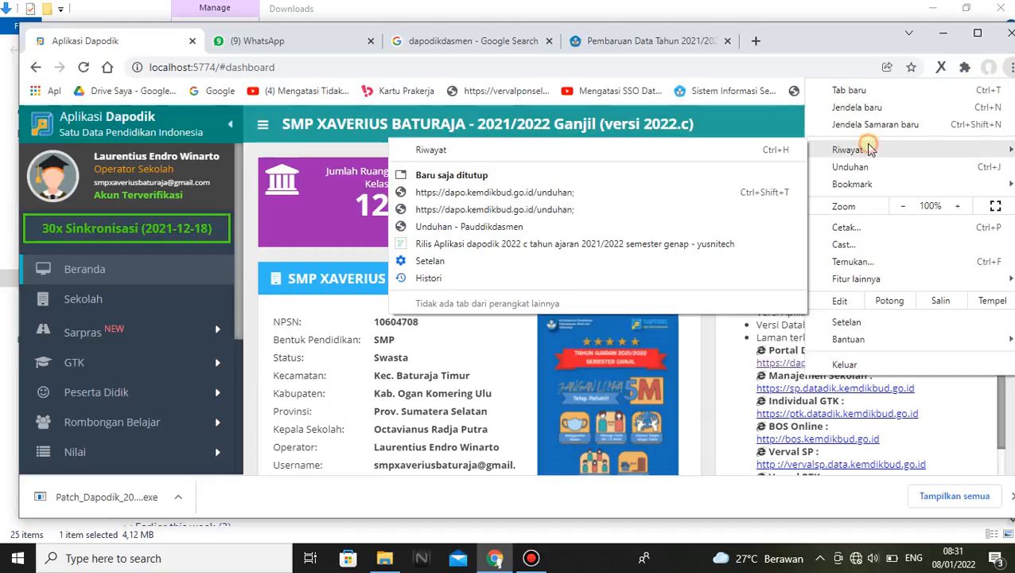
{"action": "left_click", "coordinate": [515, 150]}
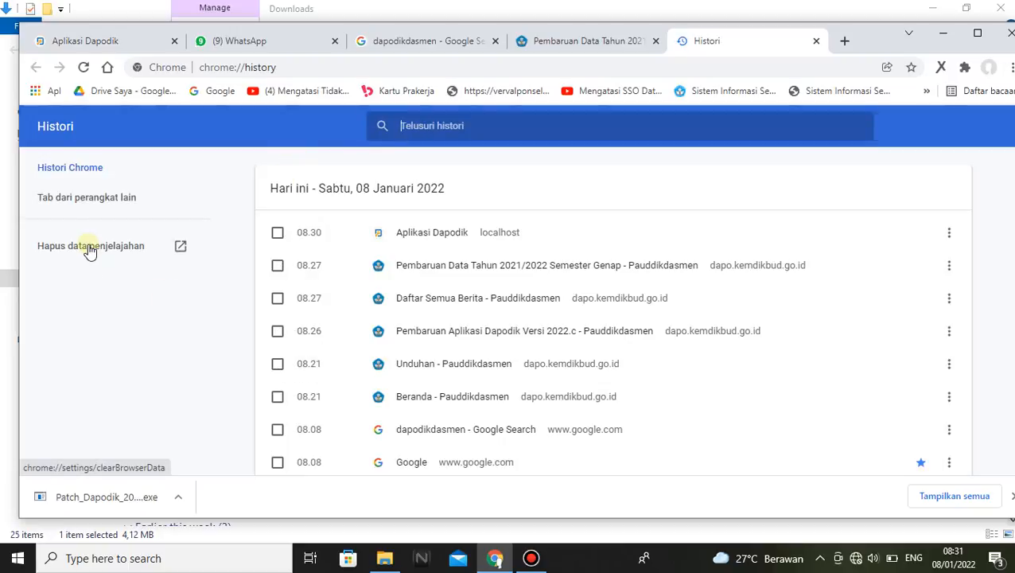
{"action": "left_click", "coordinate": [88, 250]}
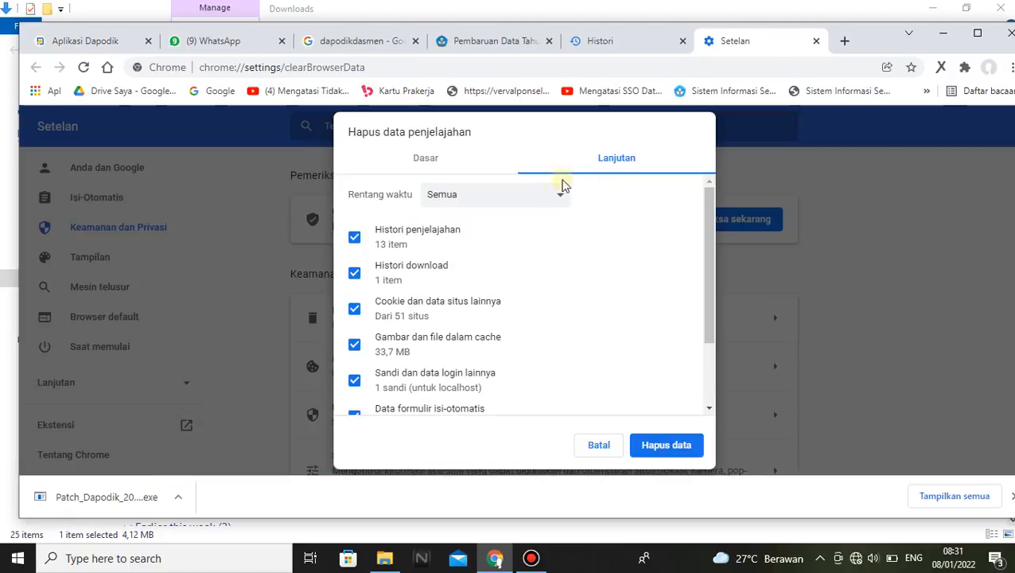
{"action": "left_click", "coordinate": [428, 160]}
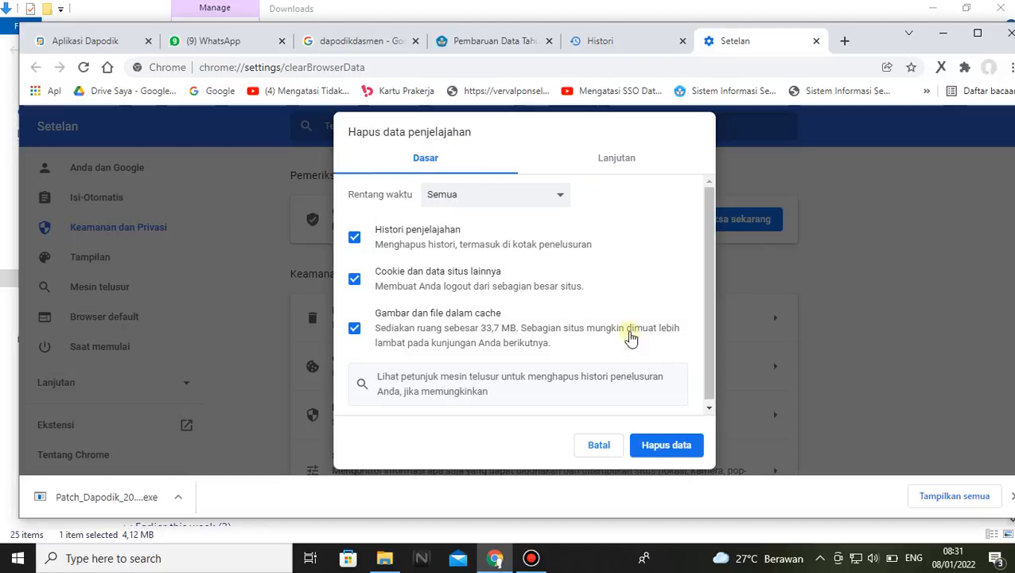
{"action": "left_click", "coordinate": [654, 450]}
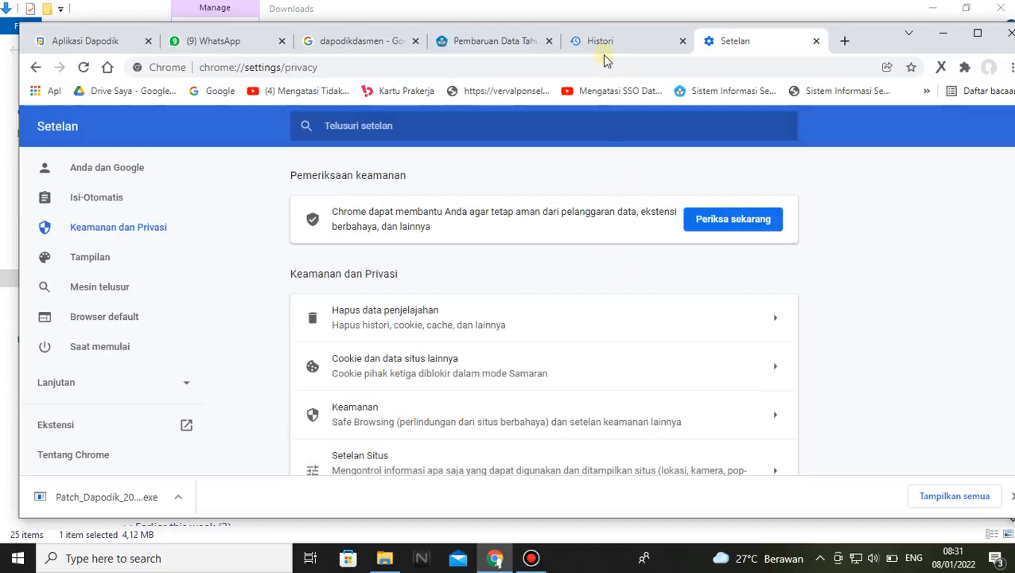
Clear the advanced browsing data for the time range Semua, including download history, saved passwords and autofill form data
{"action": "left_click", "coordinate": [594, 48]}
{"action": "left_click", "coordinate": [111, 248]}
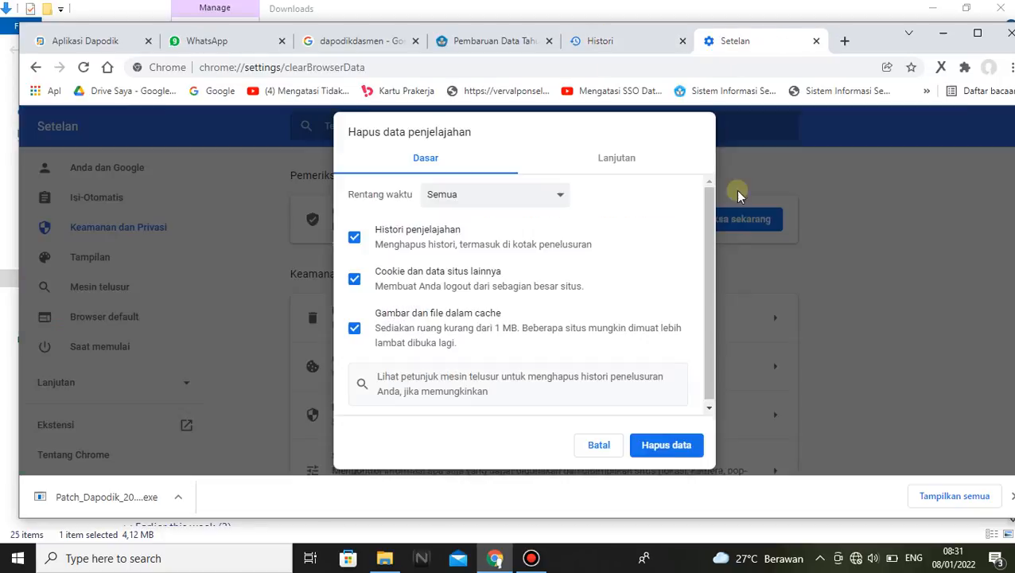
{"action": "left_click", "coordinate": [629, 158]}
{"action": "left_click", "coordinate": [666, 444]}
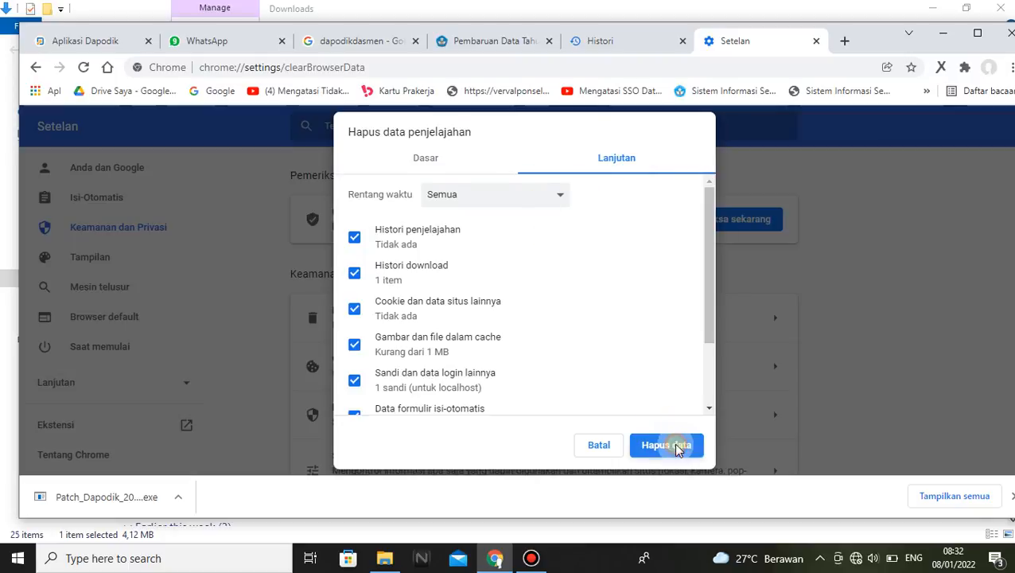
Check the browsing history page, and close the Histori and Setelan pages
{"action": "left_click", "coordinate": [626, 44]}
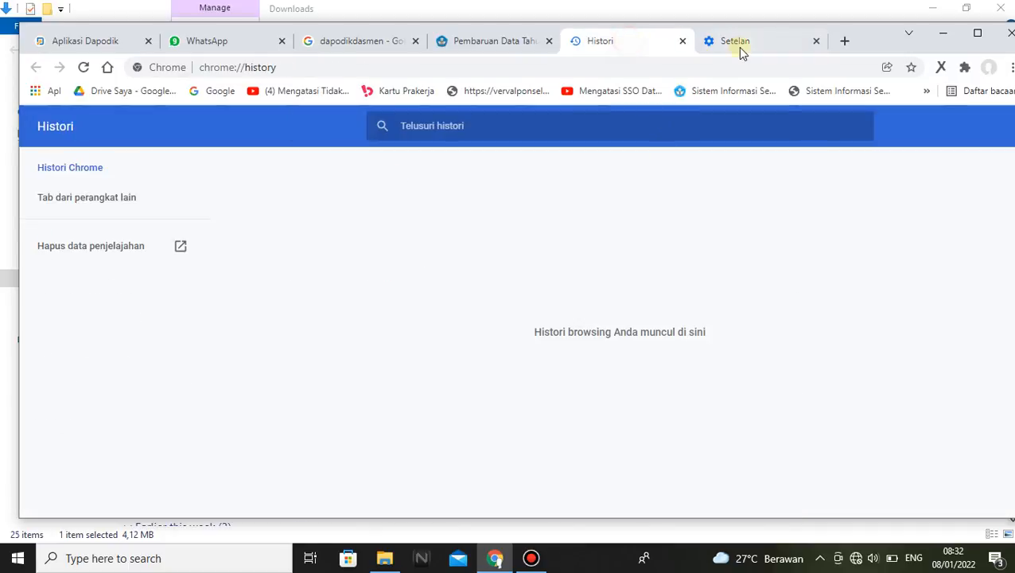
{"action": "left_click", "coordinate": [738, 47]}
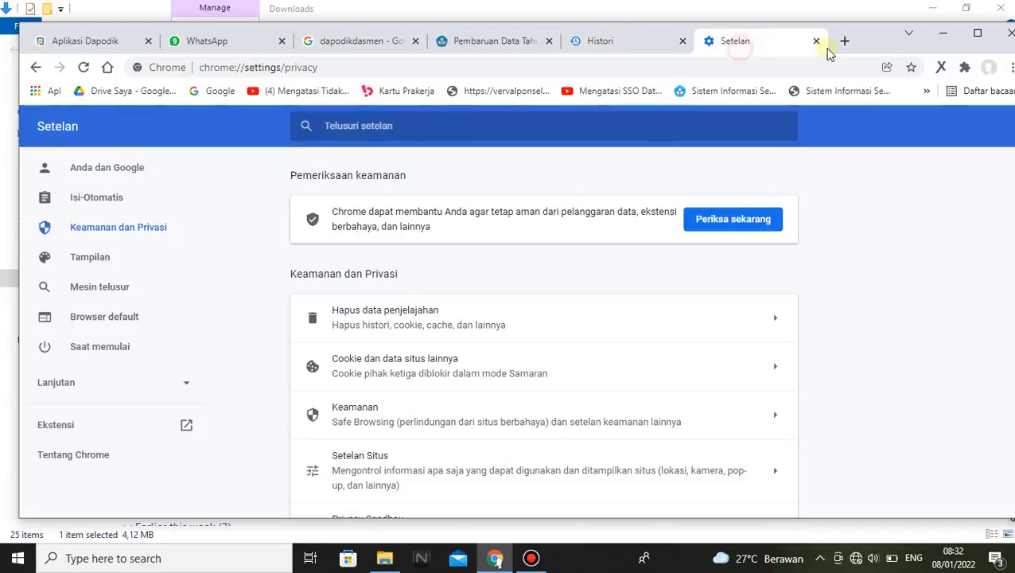
{"action": "left_click", "coordinate": [683, 41]}
{"action": "left_click", "coordinate": [682, 40]}
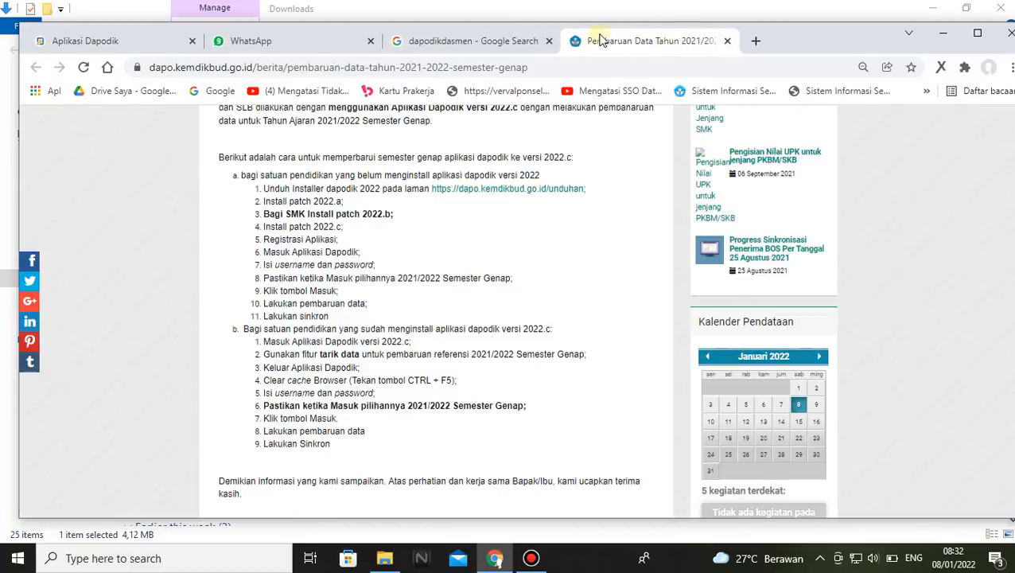
Reload the Aplikasi Dapodik page to reach its login form, dismissing the localhost alert
{"action": "left_click", "coordinate": [81, 41]}
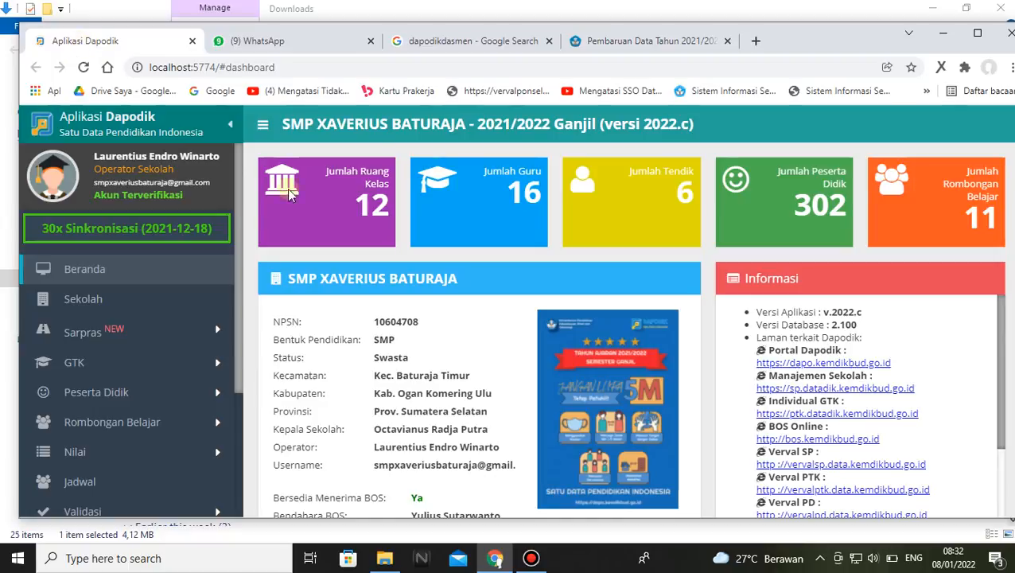
{"action": "left_click", "coordinate": [83, 67]}
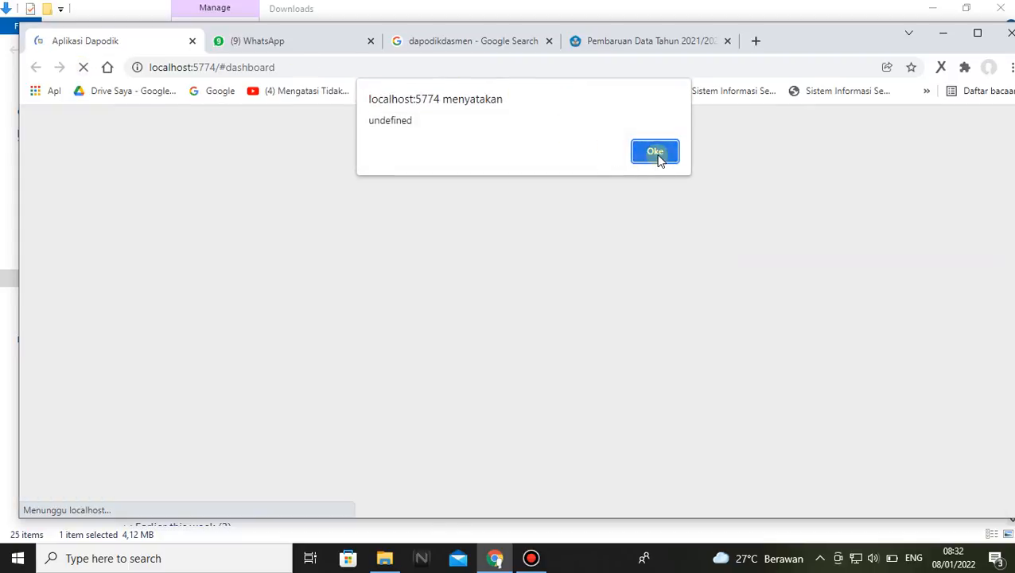
{"action": "left_click", "coordinate": [655, 153]}
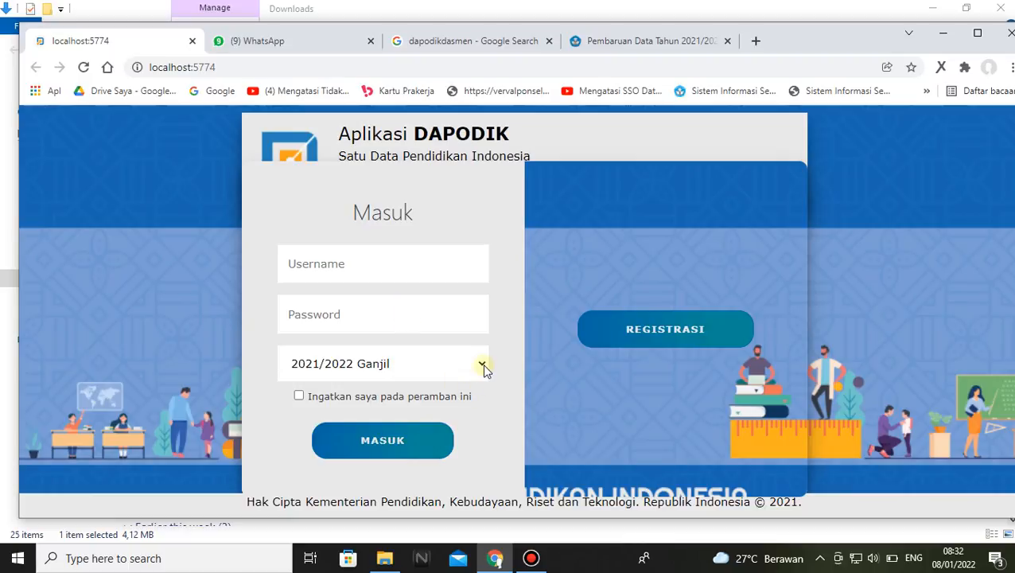
Examine the semester choices offered in the Dapodik login form
{"action": "left_click", "coordinate": [483, 365]}
{"action": "left_click", "coordinate": [484, 365]}
{"action": "left_click", "coordinate": [482, 365]}
{"action": "left_click", "coordinate": [483, 365]}
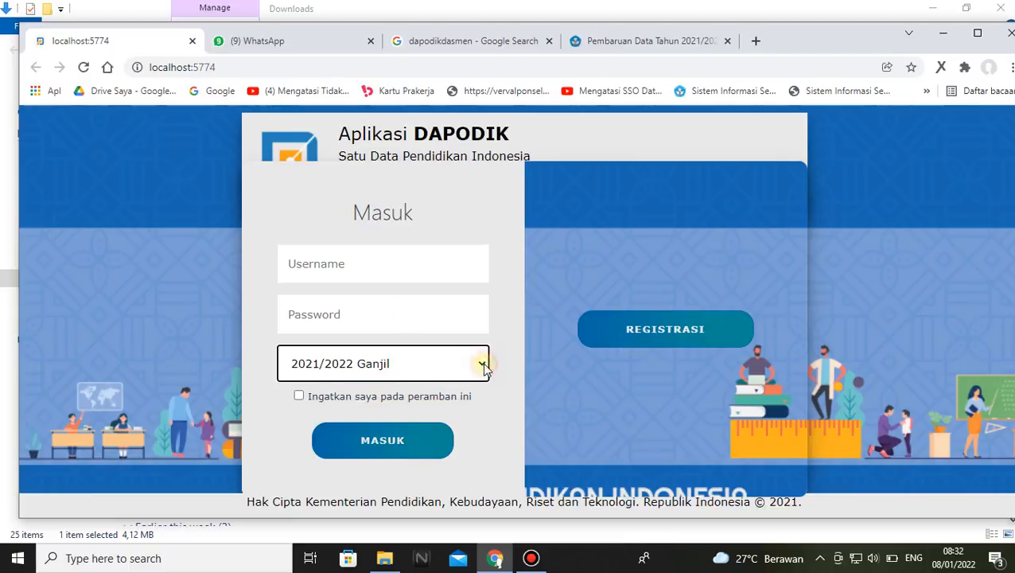
{"action": "left_click", "coordinate": [484, 366]}
{"action": "left_click", "coordinate": [484, 366]}
{"action": "left_click", "coordinate": [483, 365]}
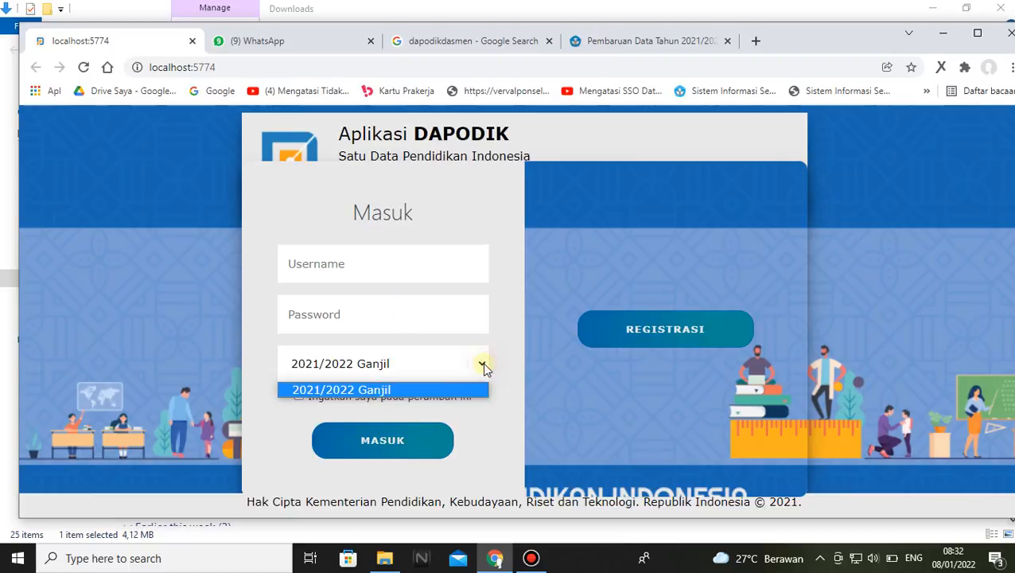
{"action": "left_click", "coordinate": [483, 366]}
{"action": "left_click", "coordinate": [483, 366]}
{"action": "left_click", "coordinate": [484, 366]}
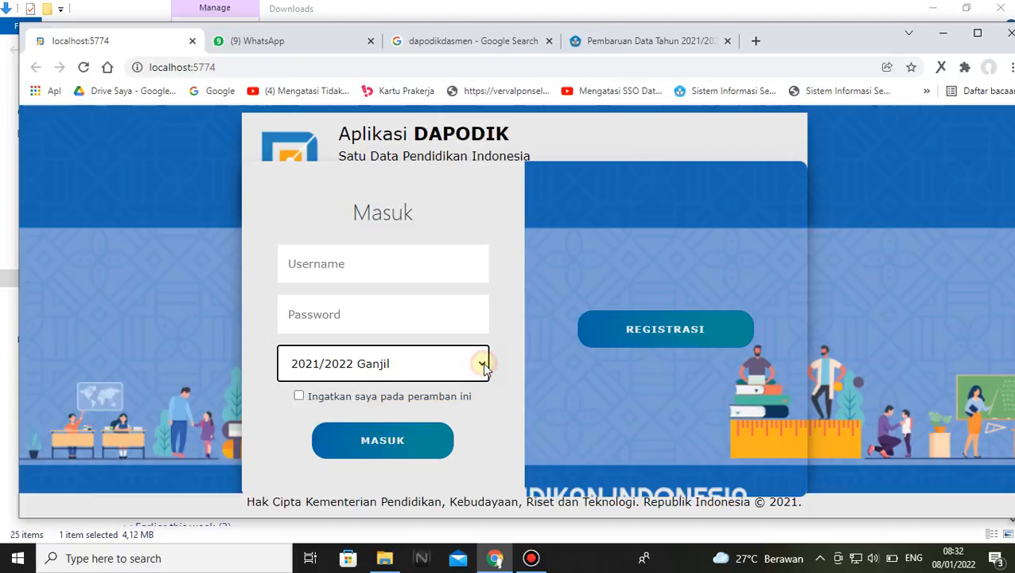
{"action": "left_click", "coordinate": [483, 366]}
{"action": "left_click", "coordinate": [484, 366]}
{"action": "left_click", "coordinate": [583, 255]}
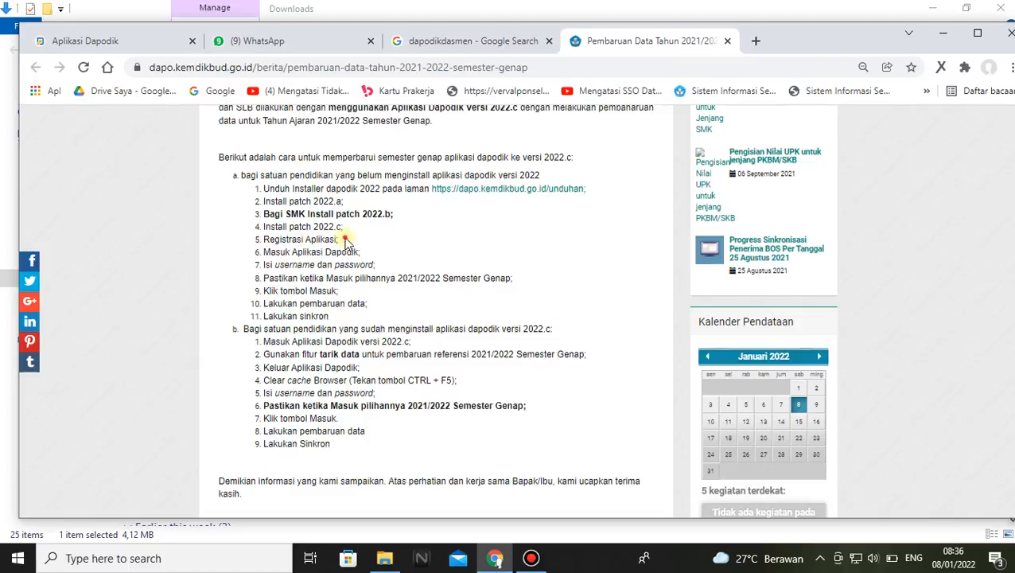
Highlight the instruction "Registrasi Aplikasi" in the update article and clear the selection
{"action": "left_click_drag", "start_coordinate": [344, 239], "coordinate": [266, 243]}
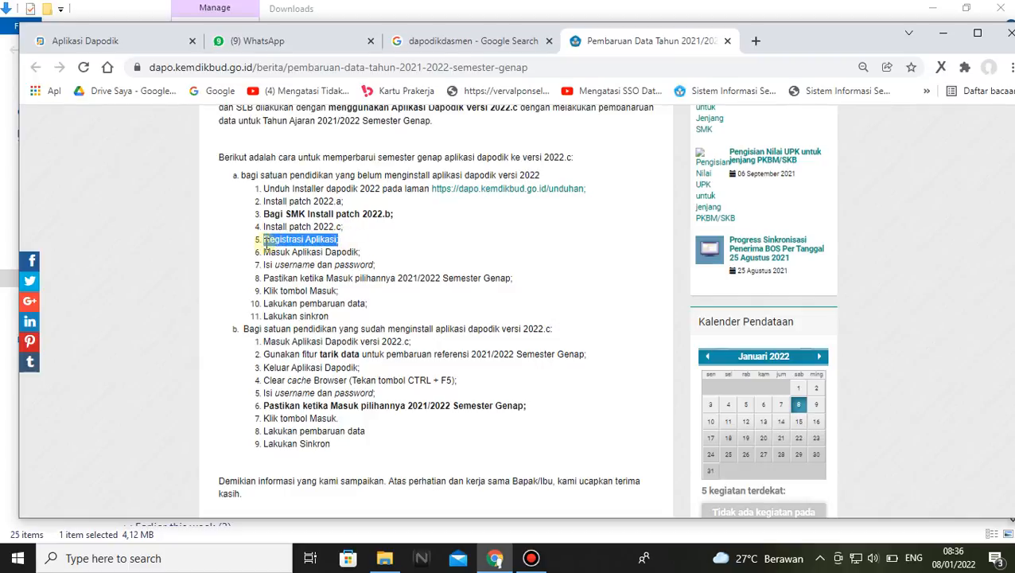
{"action": "left_click", "coordinate": [373, 237]}
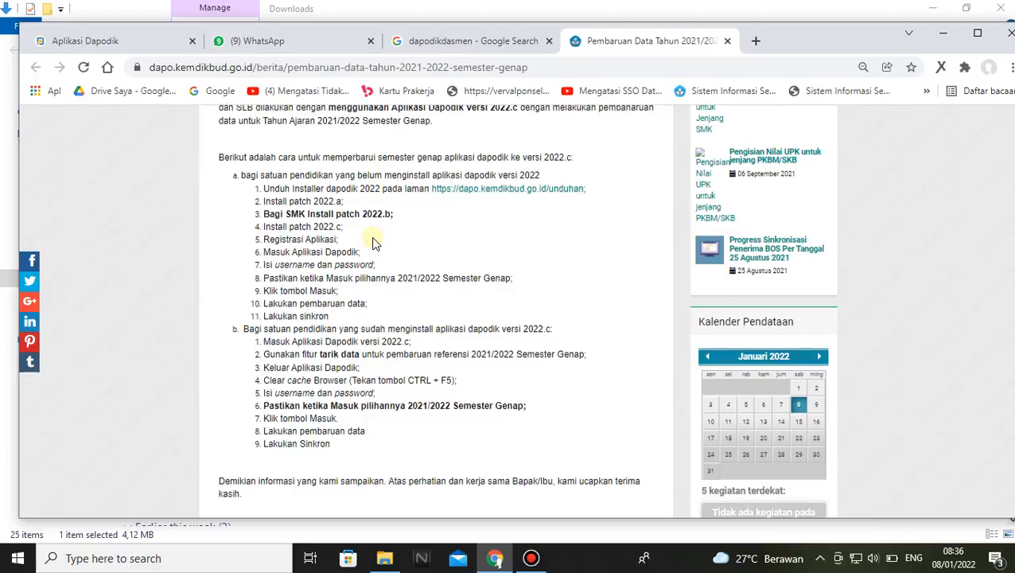
Return to the Aplikasi Dapodik dashboard and look through its whole navigation menu
{"action": "left_click", "coordinate": [73, 41]}
{"action": "scroll", "coordinate": [468, 266], "scroll_direction": "up", "scroll_amount": 3}
{"action": "scroll", "coordinate": [468, 267], "scroll_direction": "up", "scroll_amount": 2}
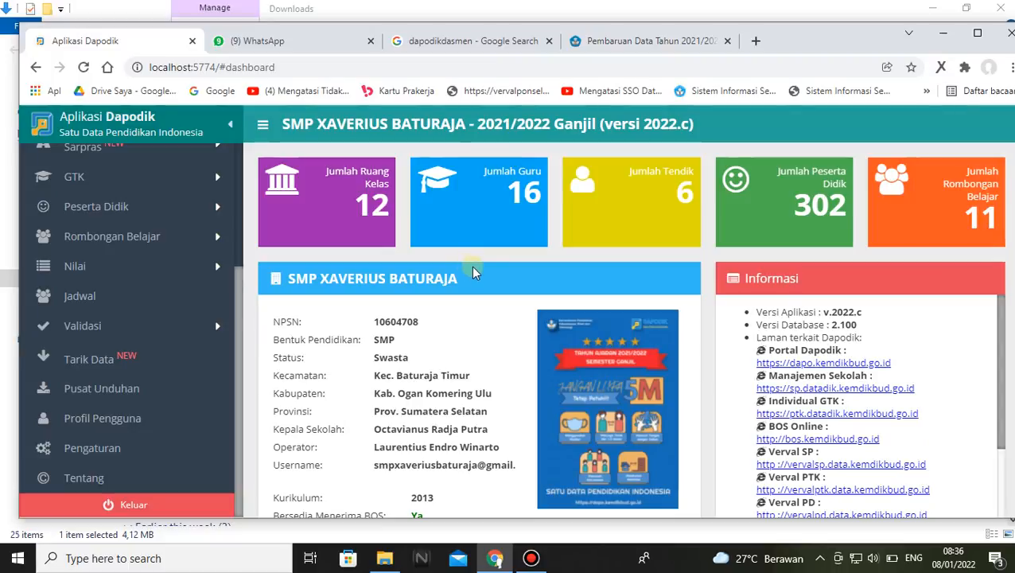
{"action": "scroll", "coordinate": [118, 189], "scroll_direction": "up", "scroll_amount": 3}
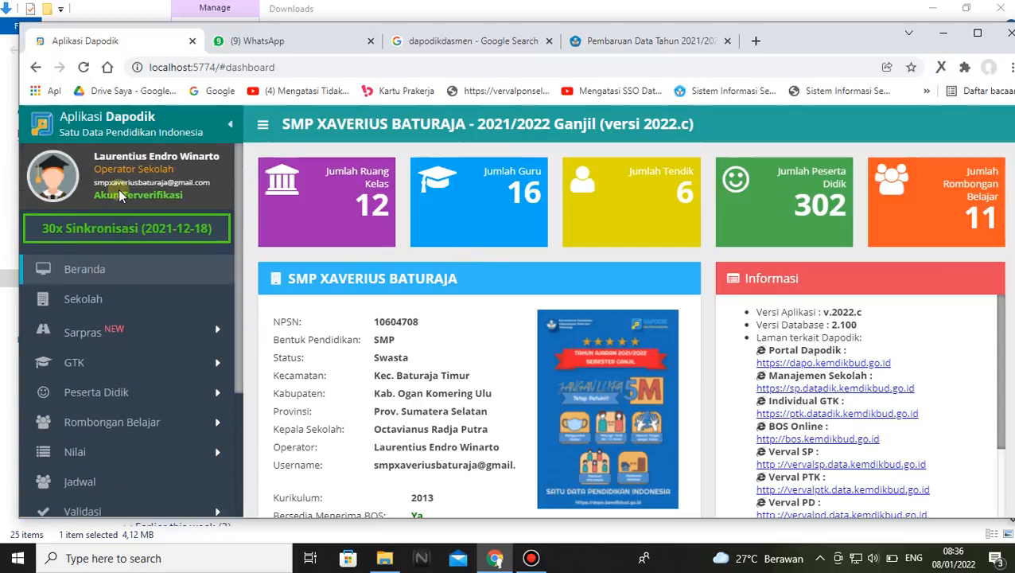
{"action": "scroll", "coordinate": [140, 191], "scroll_direction": "down", "scroll_amount": 5}
{"action": "scroll", "coordinate": [181, 318], "scroll_direction": "up", "scroll_amount": 3}
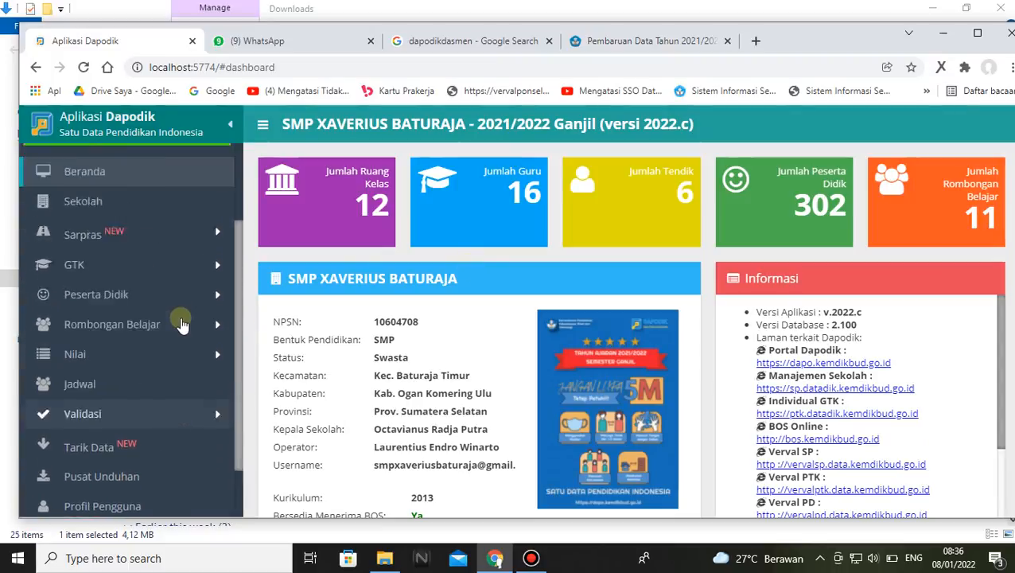
{"action": "scroll", "coordinate": [181, 324], "scroll_direction": "up", "scroll_amount": 2}
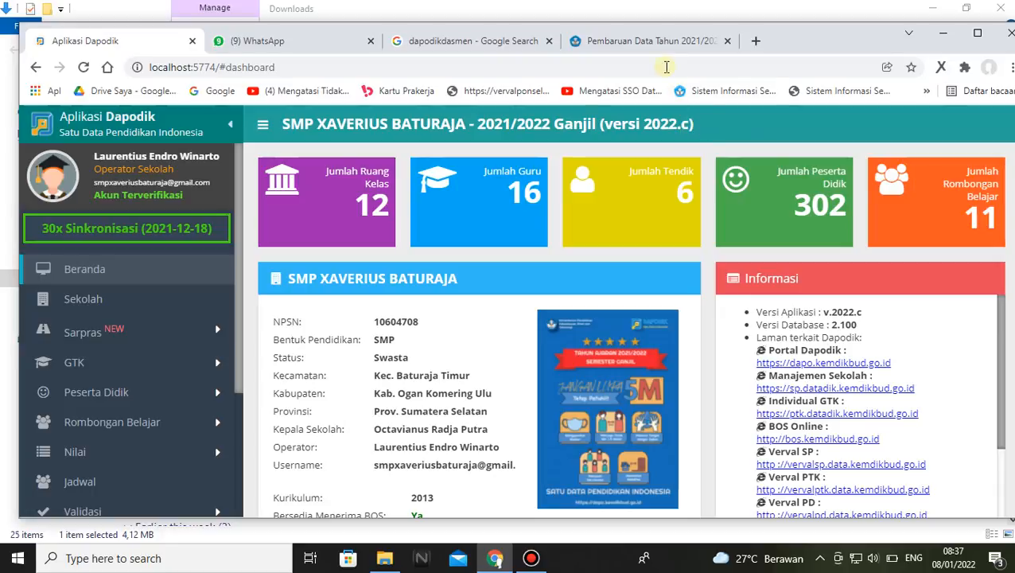
Reopen the semester update article and highlight the instruction "Install patch 2022.c"
{"action": "left_click", "coordinate": [648, 40]}
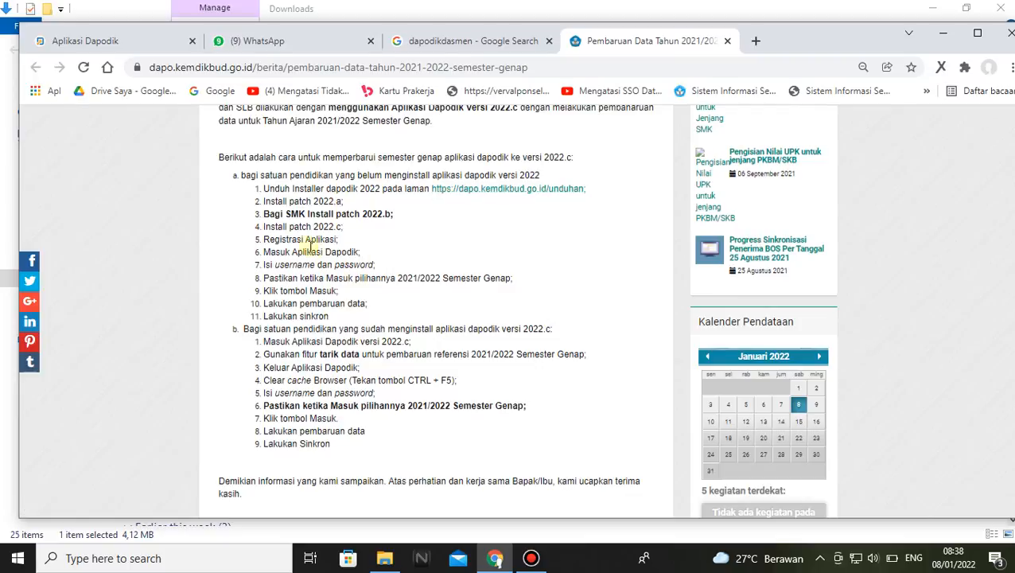
{"action": "left_click_drag", "start_coordinate": [265, 226], "coordinate": [347, 230]}
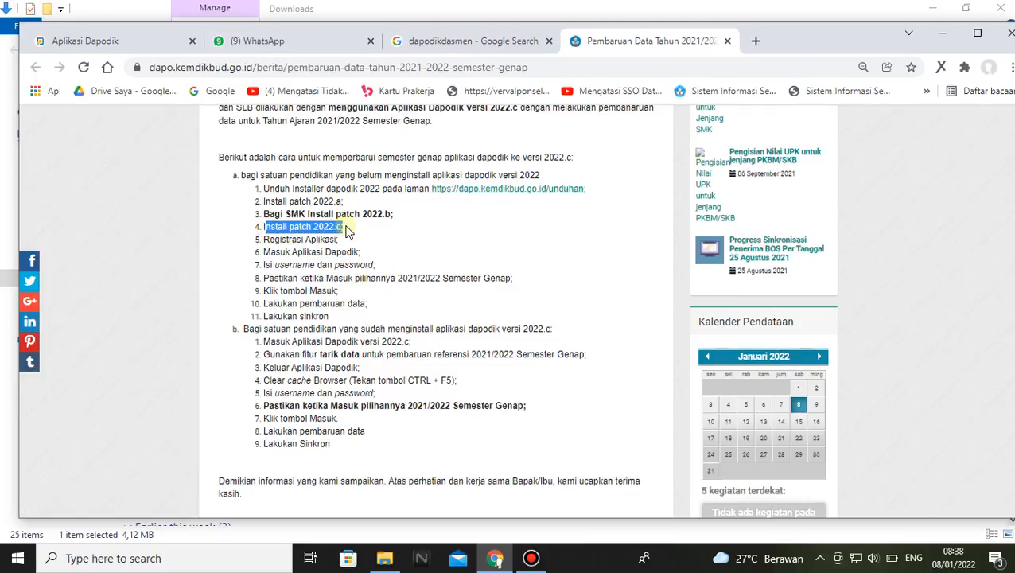
Highlight the article's instructions on using "tarik data" for the 2021/2022 Semester Genap reference update and entering the username and password
{"action": "left_click", "coordinate": [470, 367]}
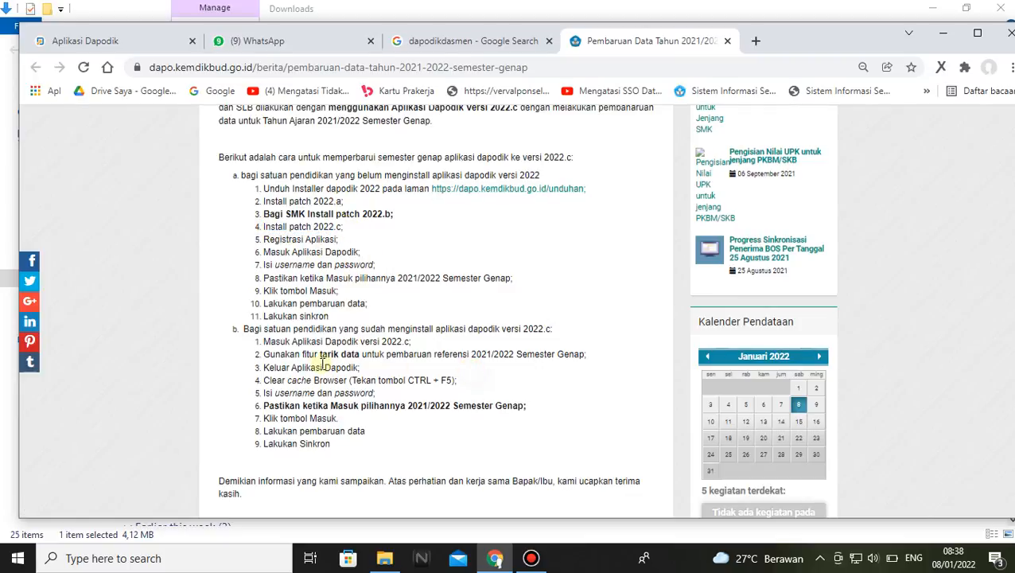
{"action": "left_click_drag", "start_coordinate": [264, 355], "coordinate": [357, 357]}
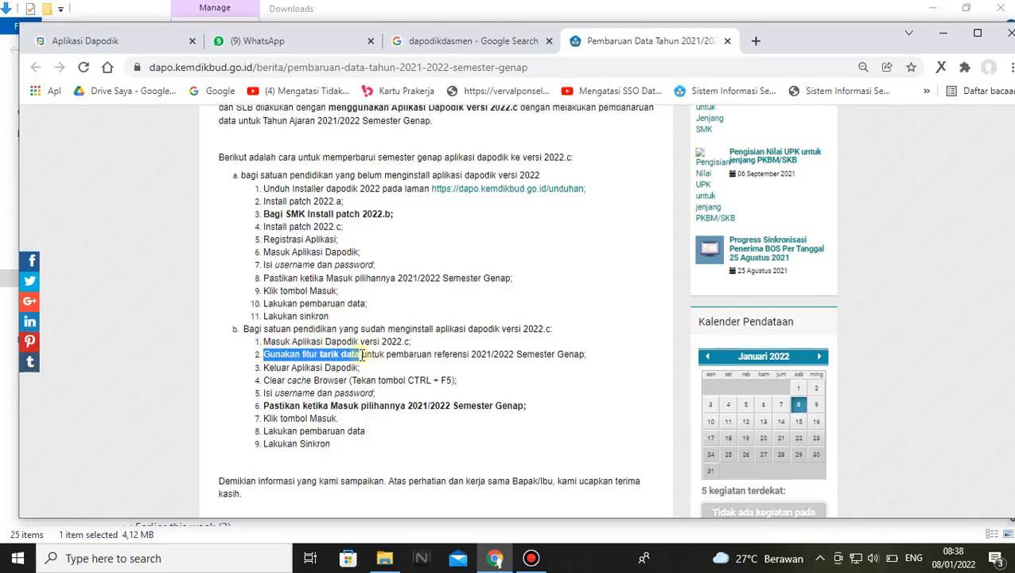
{"action": "left_click_drag", "start_coordinate": [362, 355], "coordinate": [601, 358]}
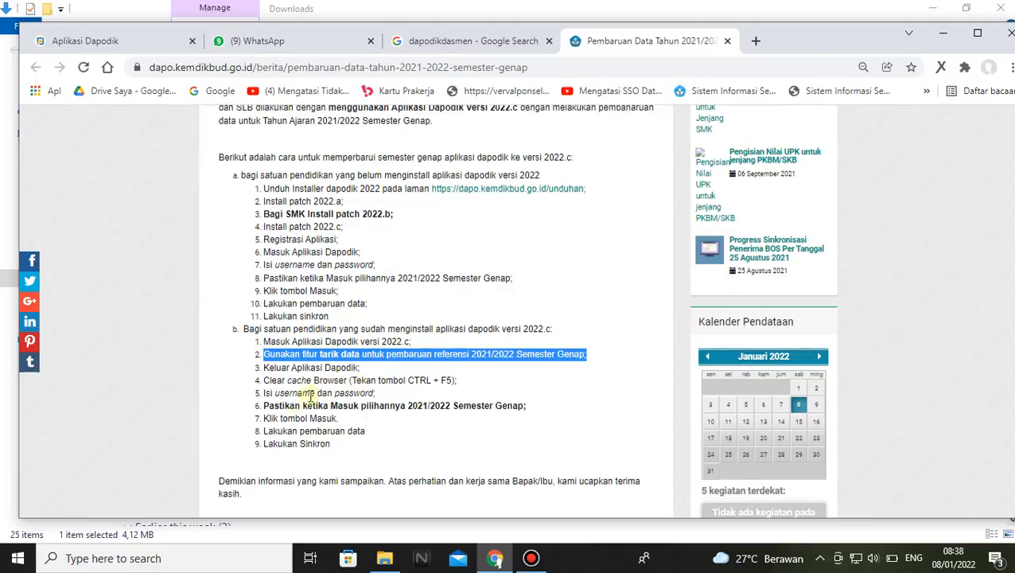
{"action": "left_click_drag", "start_coordinate": [377, 393], "coordinate": [275, 394]}
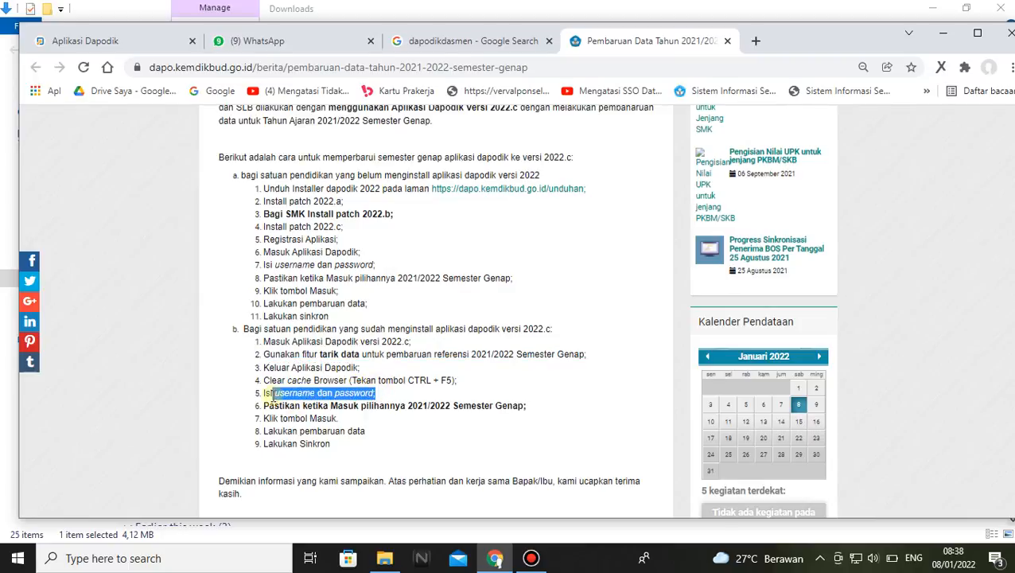
{"action": "left_click", "coordinate": [433, 394]}
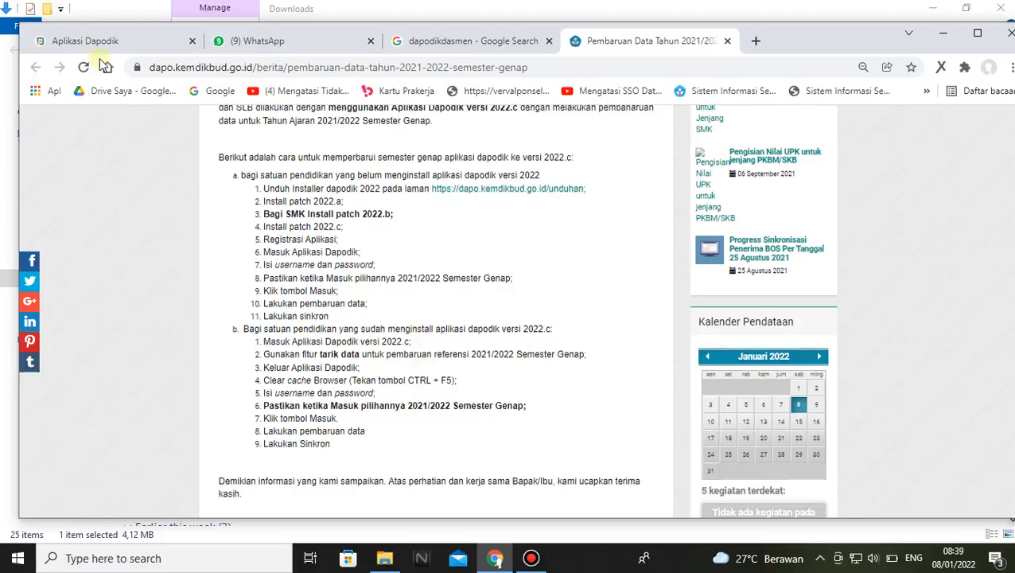
Return to Aplikasi Dapodik, open Tarik Data and continue to the data validation page
{"action": "left_click", "coordinate": [83, 41]}
{"action": "scroll", "coordinate": [563, 298], "scroll_direction": "down", "scroll_amount": 2}
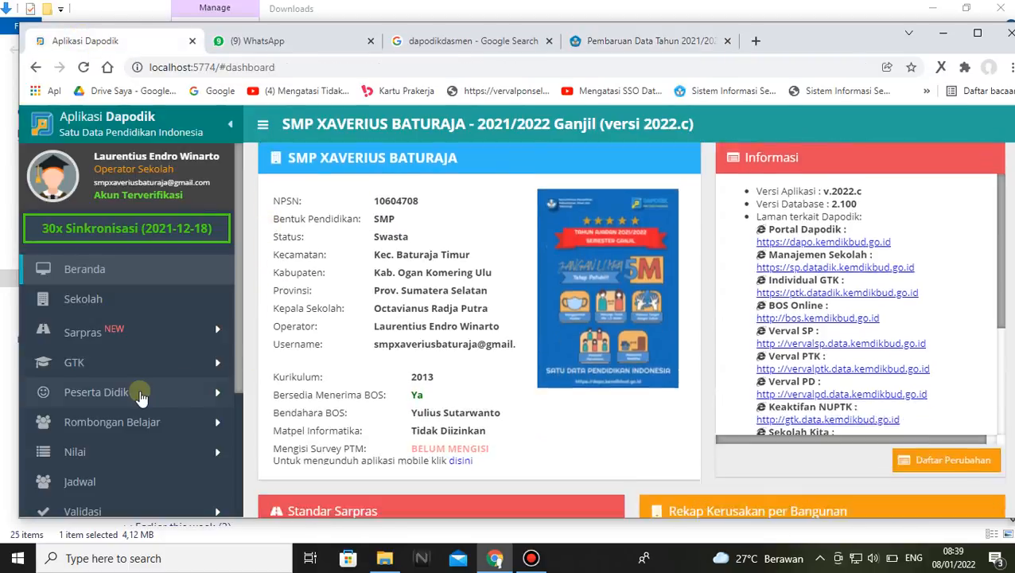
{"action": "scroll", "coordinate": [135, 408], "scroll_direction": "down", "scroll_amount": 3}
{"action": "left_click", "coordinate": [95, 361]}
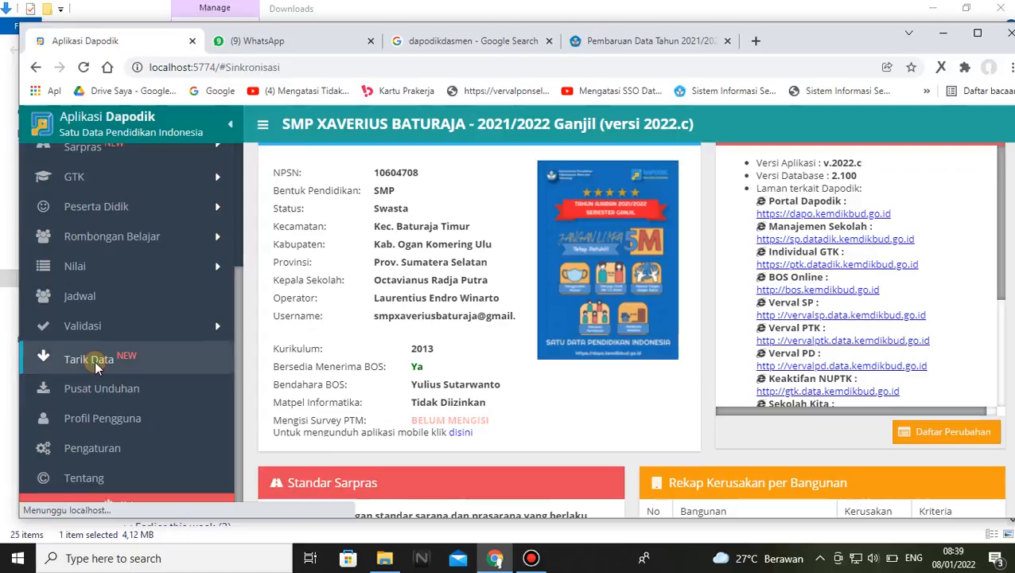
{"action": "left_click", "coordinate": [666, 388]}
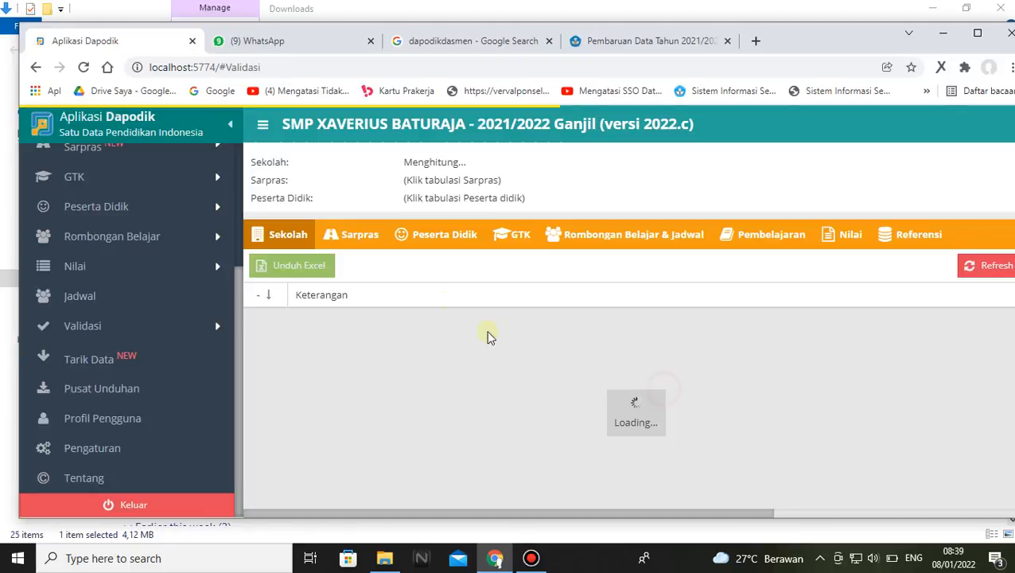
Run the validation for Sarpras, Peserta Didik, GTK, Rombongan Belajar & Jadwal, Pembelajaran, Nilai and Referensi
{"action": "left_click", "coordinate": [352, 236]}
{"action": "left_click", "coordinate": [443, 236]}
{"action": "left_click", "coordinate": [513, 238]}
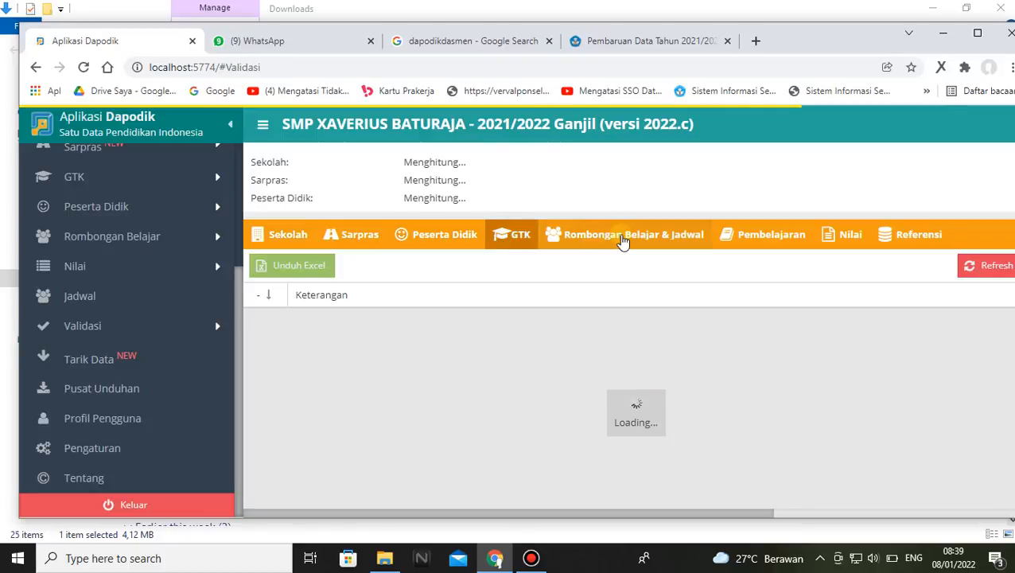
{"action": "left_click", "coordinate": [623, 239]}
{"action": "left_click", "coordinate": [736, 239]}
{"action": "left_click", "coordinate": [843, 239]}
{"action": "left_click", "coordinate": [914, 238]}
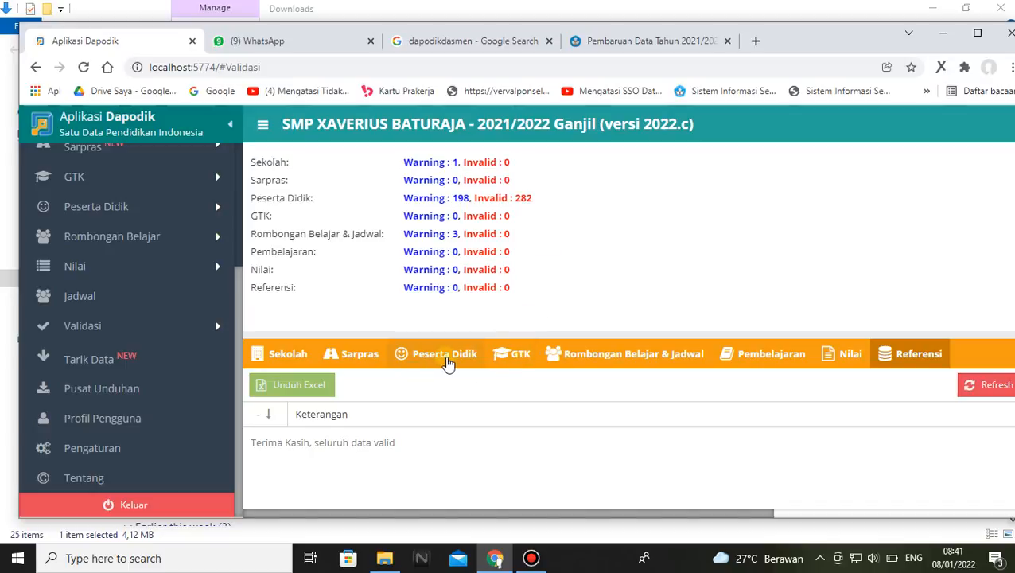
Examine the Peserta Didik validation entries, return to the Referensi results and reload the page
{"action": "left_click", "coordinate": [447, 362]}
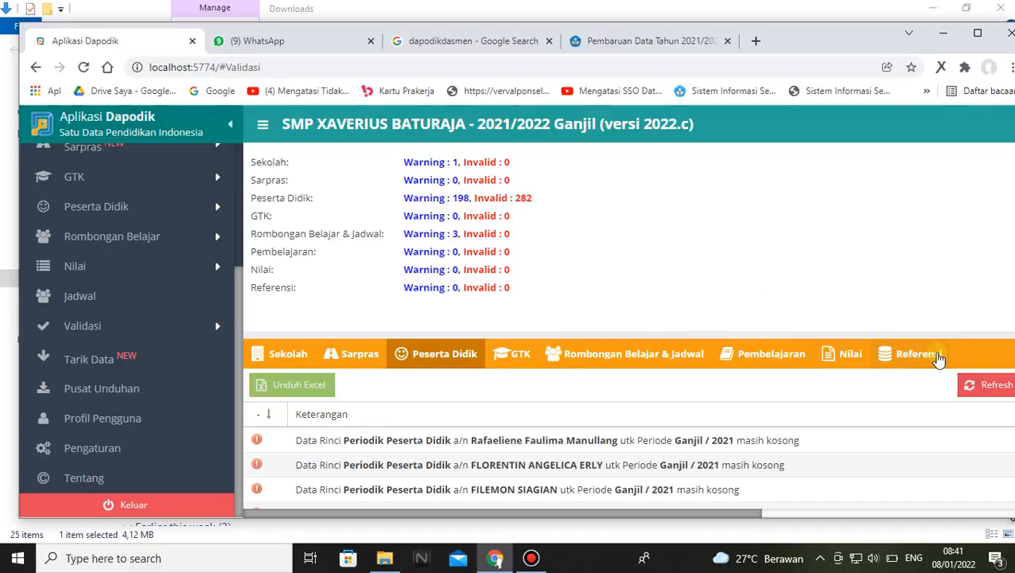
{"action": "left_click", "coordinate": [937, 357]}
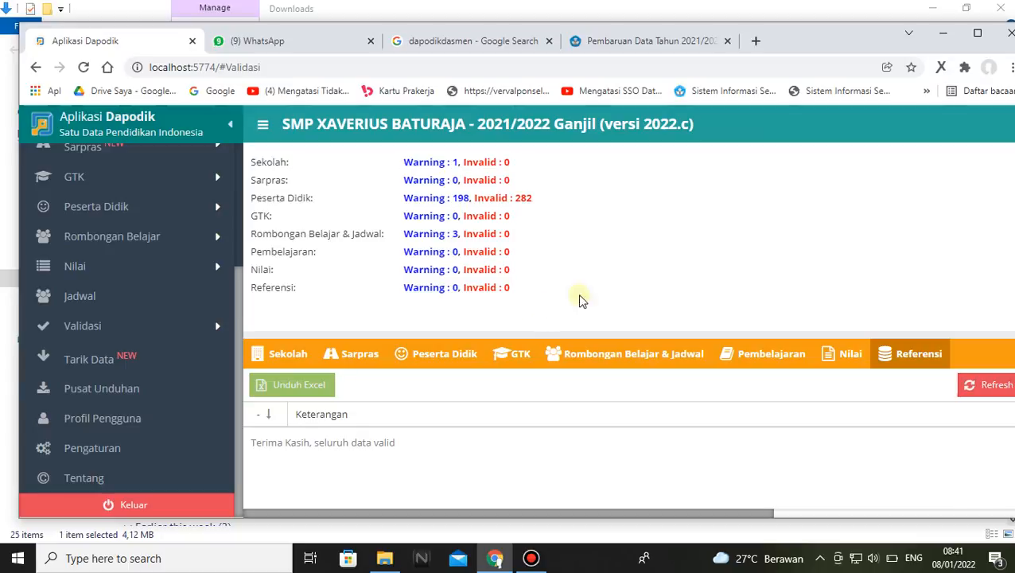
{"action": "left_click", "coordinate": [84, 68]}
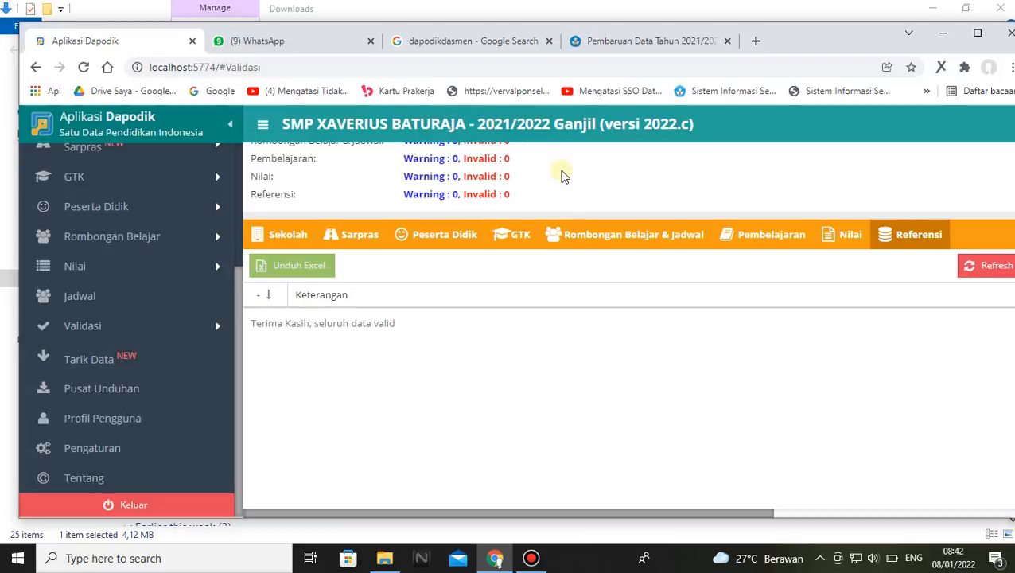
Review the warning and invalid summary, enlarge its area to show all categories and dismiss the low battery notice
{"action": "scroll", "coordinate": [563, 193], "scroll_direction": "up", "scroll_amount": 3}
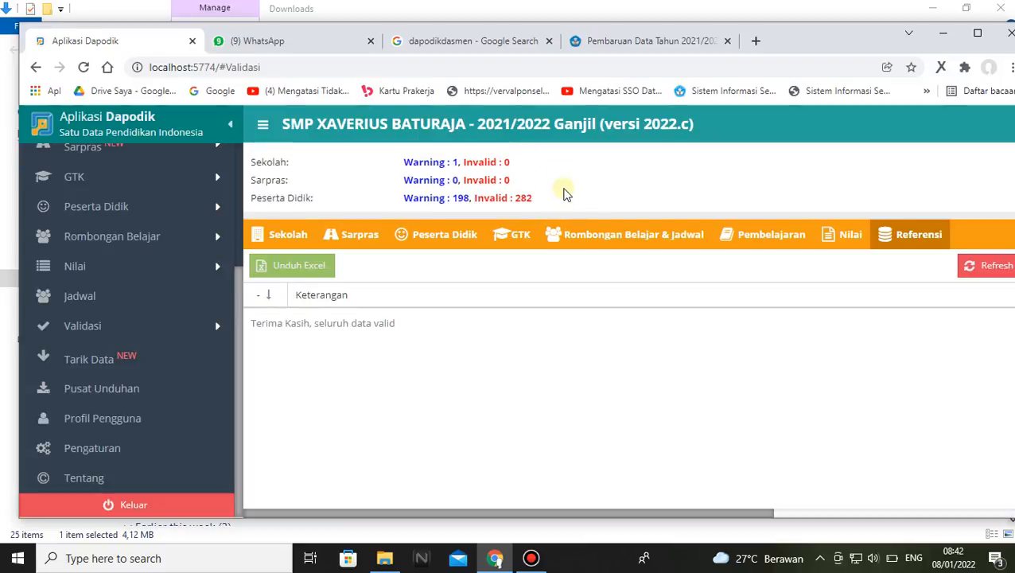
{"action": "scroll", "coordinate": [533, 196], "scroll_direction": "down", "scroll_amount": 3}
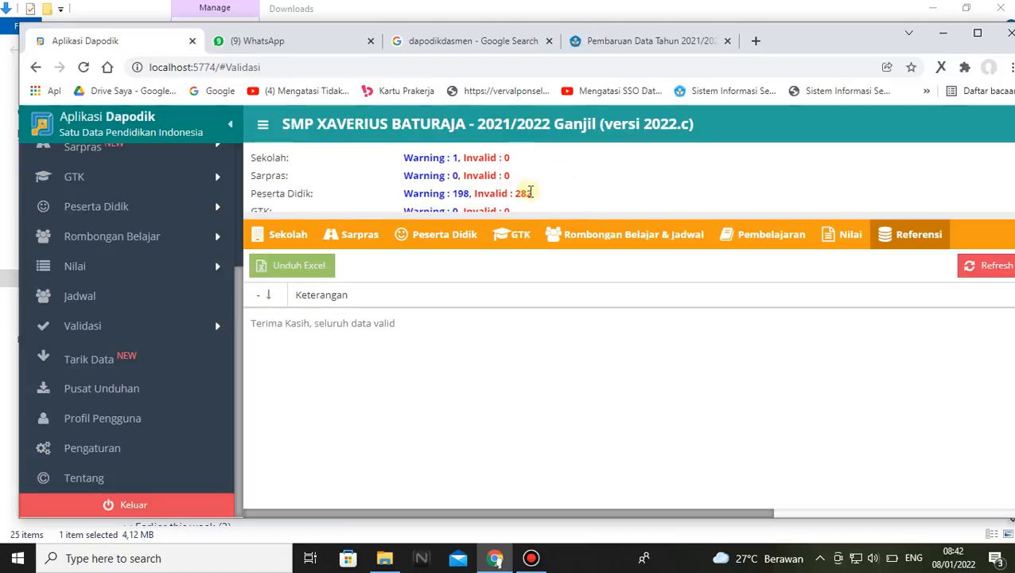
{"action": "scroll", "coordinate": [533, 195], "scroll_direction": "down", "scroll_amount": 1}
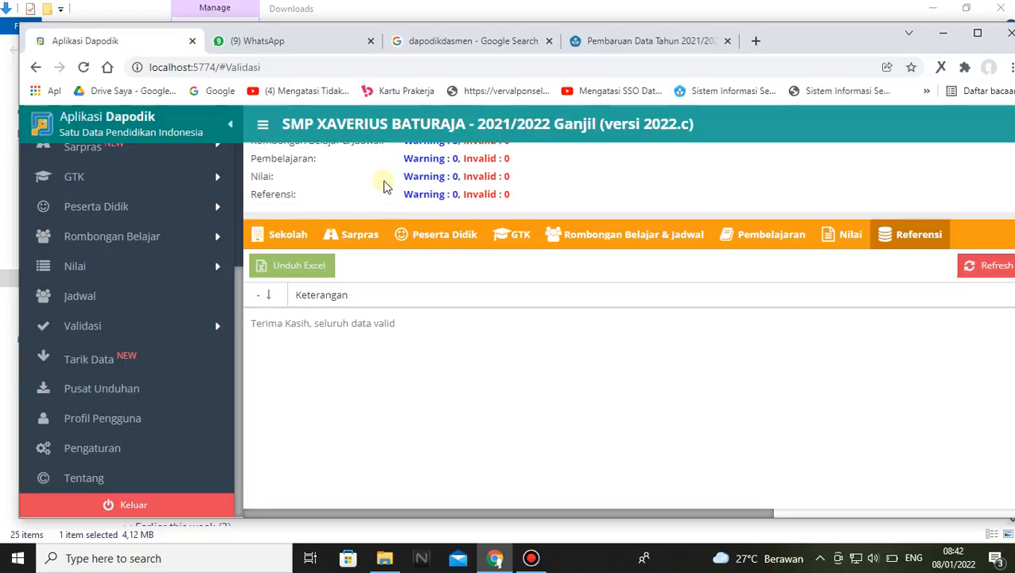
{"action": "scroll", "coordinate": [576, 208], "scroll_direction": "up", "scroll_amount": 3}
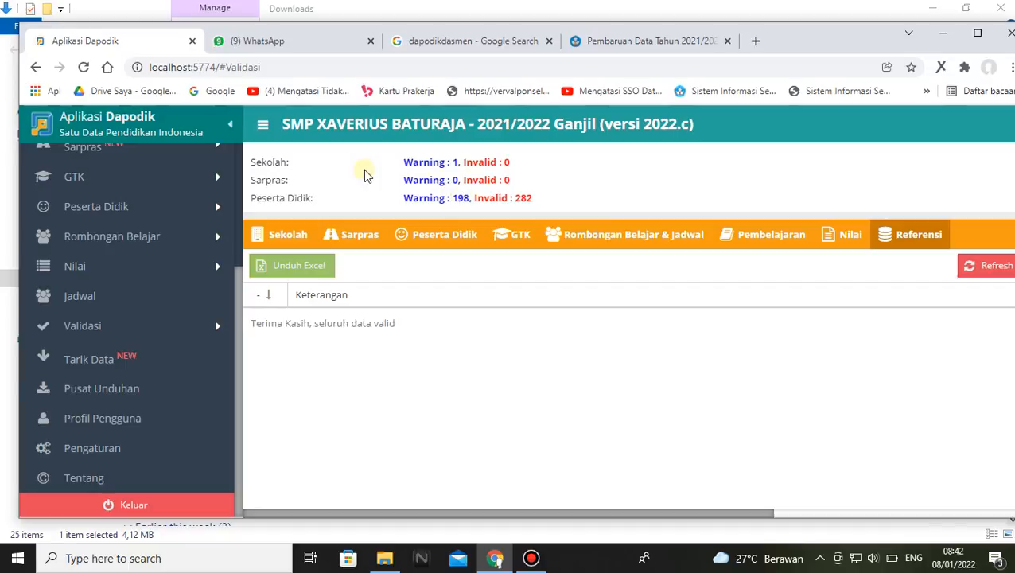
{"action": "left_click_drag", "start_coordinate": [490, 213], "coordinate": [499, 356]}
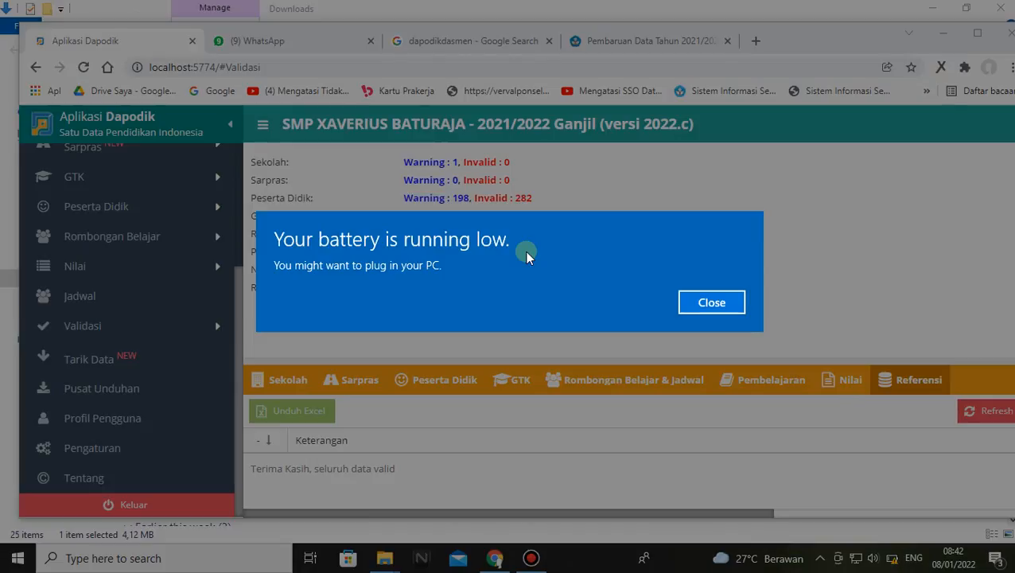
{"action": "left_click", "coordinate": [707, 301]}
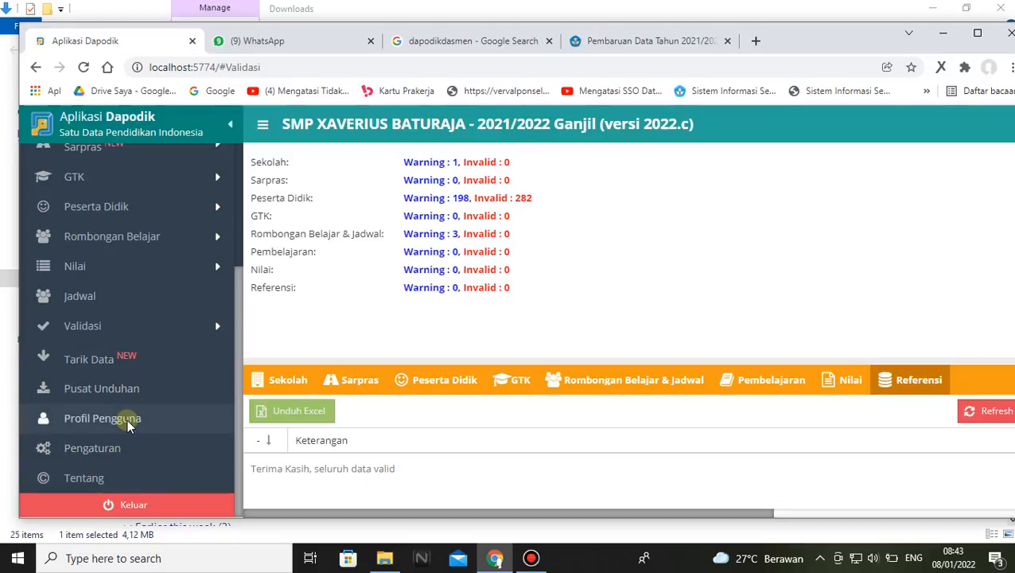
Open the application settings and swap the user access from the school operator to the school principal's account
{"action": "left_click", "coordinate": [114, 450]}
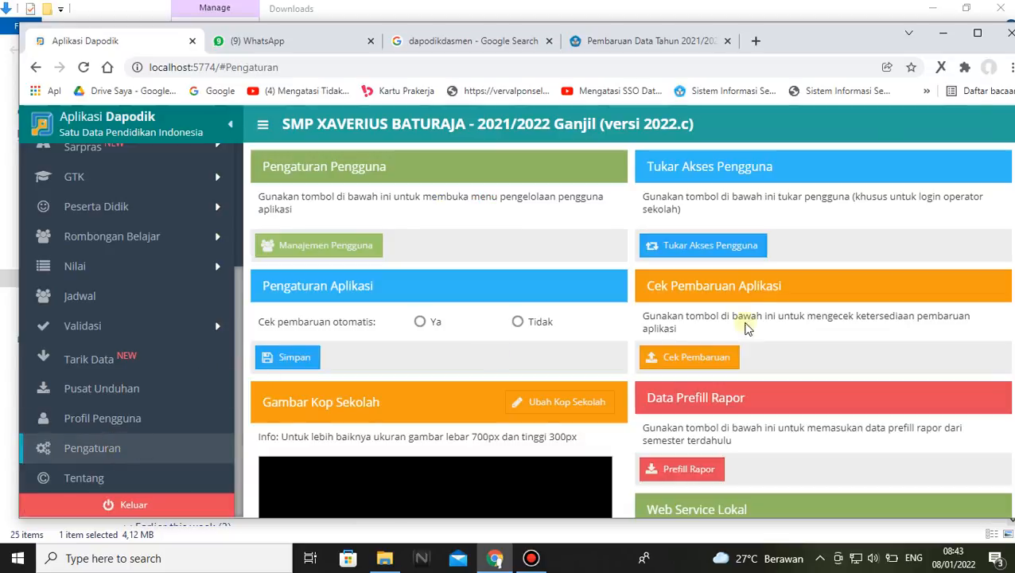
{"action": "left_click", "coordinate": [714, 253]}
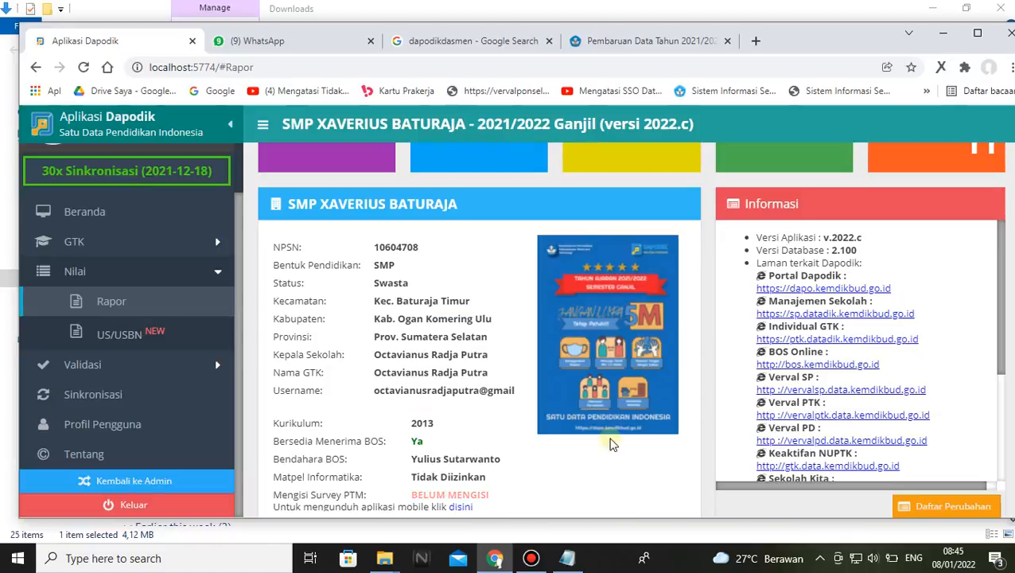
{"action": "scroll", "coordinate": [358, 406], "scroll_direction": "up", "scroll_amount": 1}
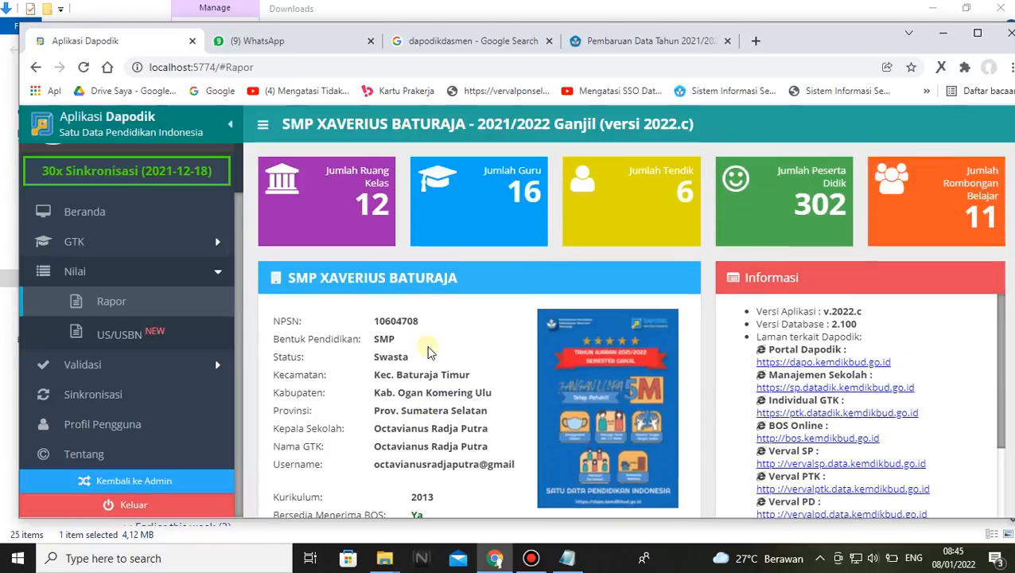
Run Validasi Lokal from the principal's account for all categories through Referensi
{"action": "left_click", "coordinate": [132, 373]}
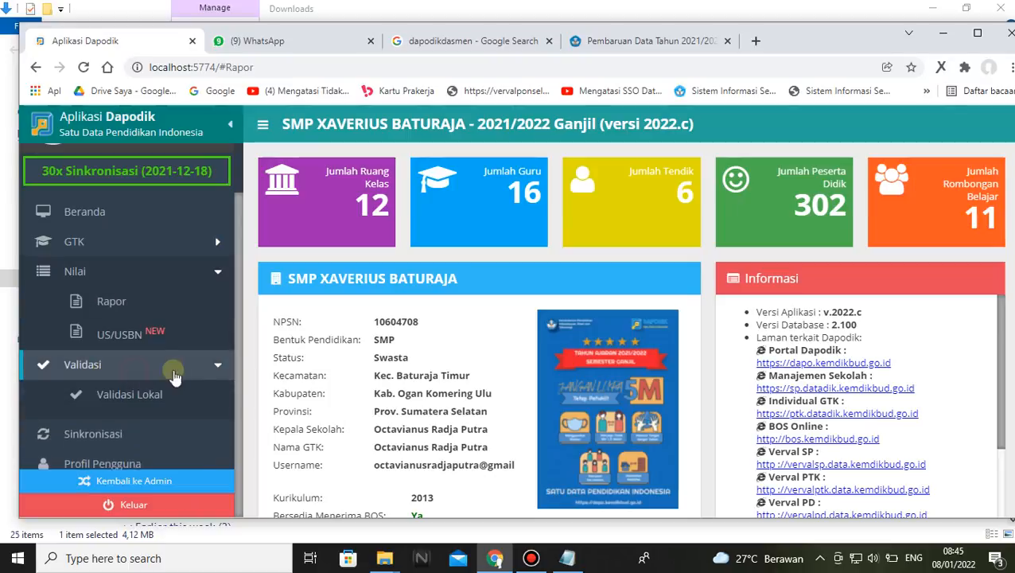
{"action": "left_click", "coordinate": [140, 395]}
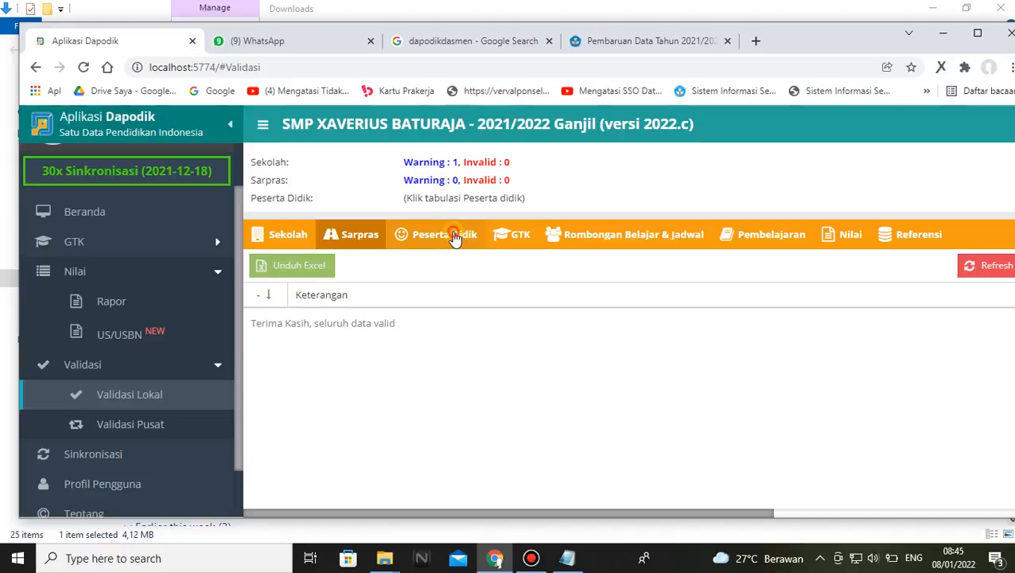
{"action": "left_click", "coordinate": [449, 234]}
{"action": "left_click", "coordinate": [518, 234]}
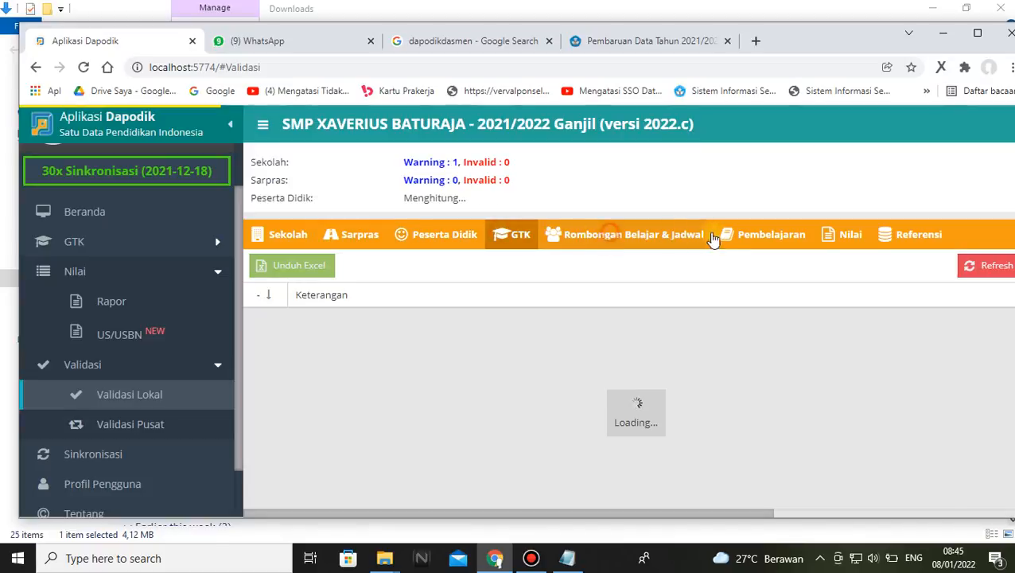
{"action": "left_click", "coordinate": [610, 235]}
{"action": "left_click", "coordinate": [765, 236]}
{"action": "left_click", "coordinate": [840, 237]}
{"action": "left_click", "coordinate": [920, 237]}
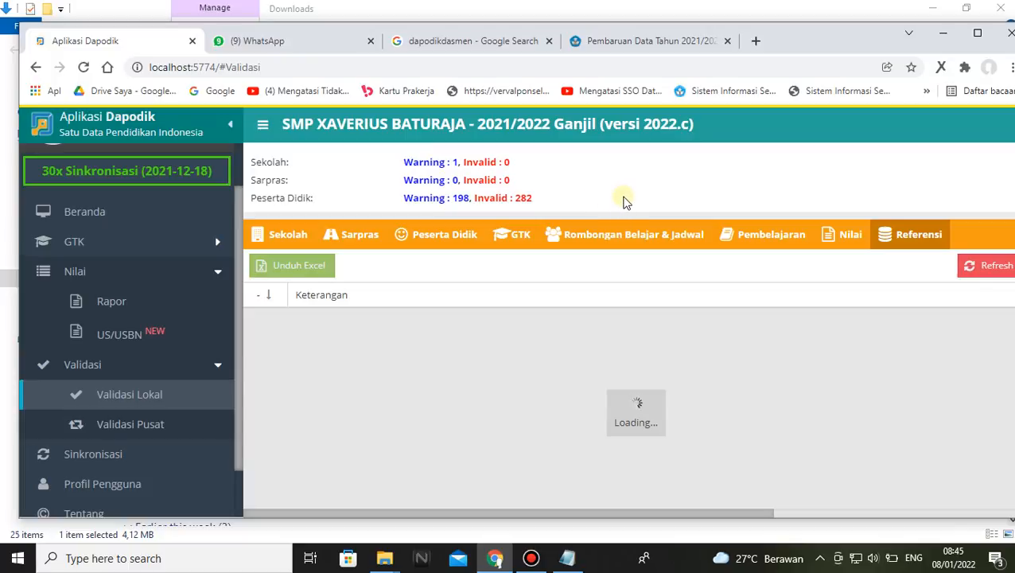
Check the local validation summary for every category, from Sekolah down to Referensi
{"action": "scroll", "coordinate": [625, 183], "scroll_direction": "down", "scroll_amount": 2}
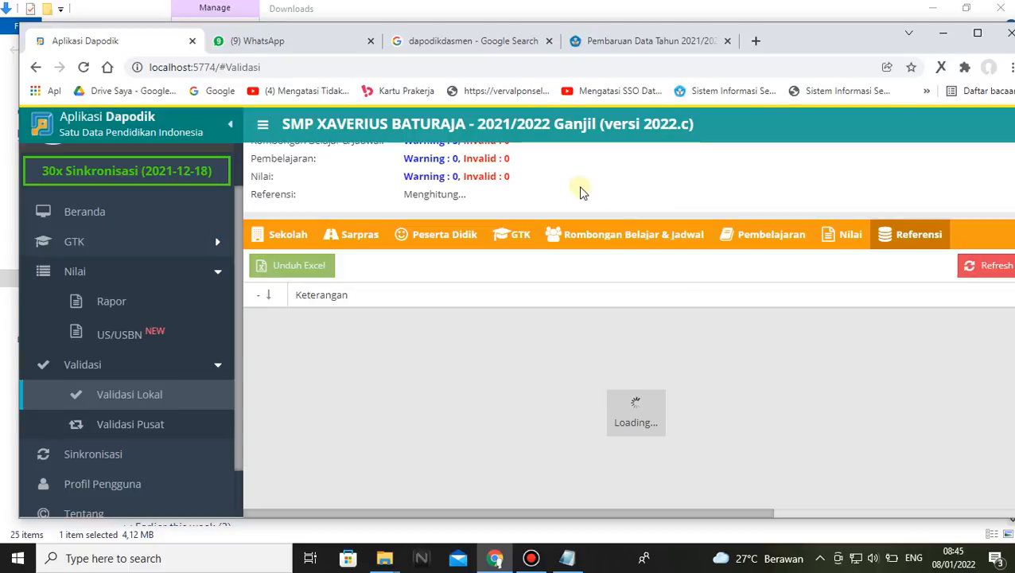
{"action": "scroll", "coordinate": [576, 168], "scroll_direction": "up", "scroll_amount": 2}
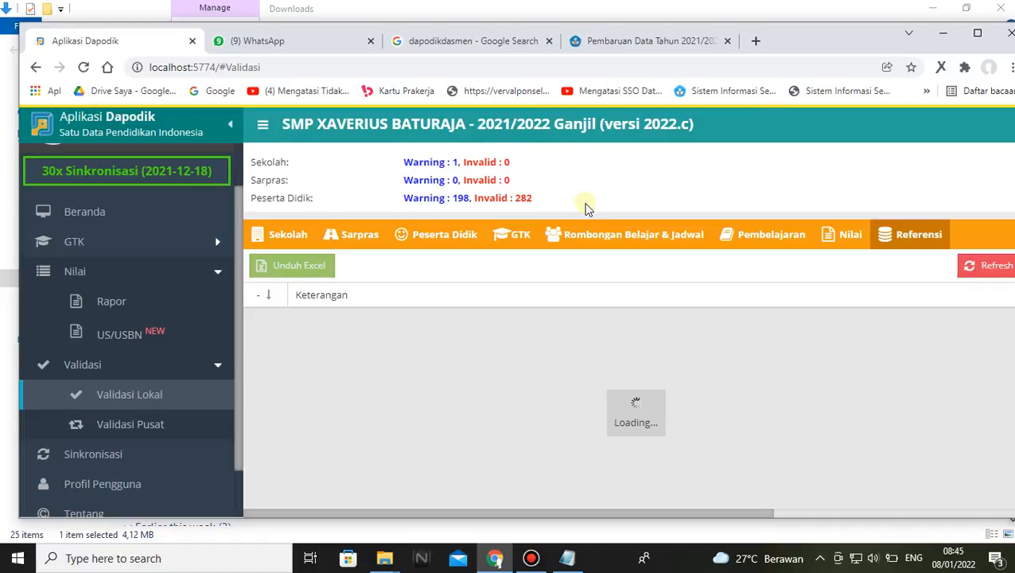
{"action": "scroll", "coordinate": [582, 208], "scroll_direction": "down", "scroll_amount": 1}
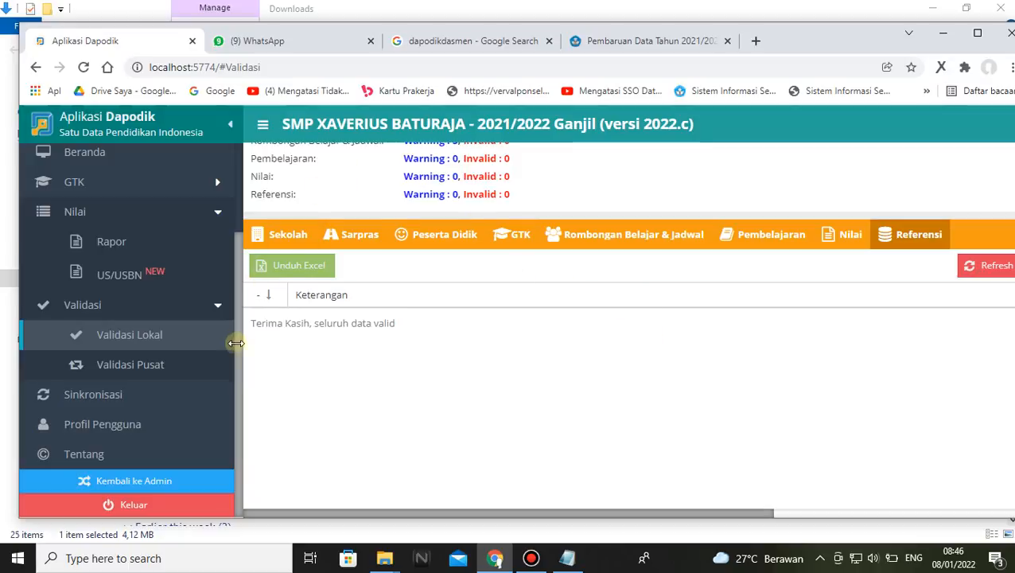
Open Sinkronisasi, move the information dialog up into view and agree to continue with the Tarik Data process
{"action": "left_click", "coordinate": [116, 387]}
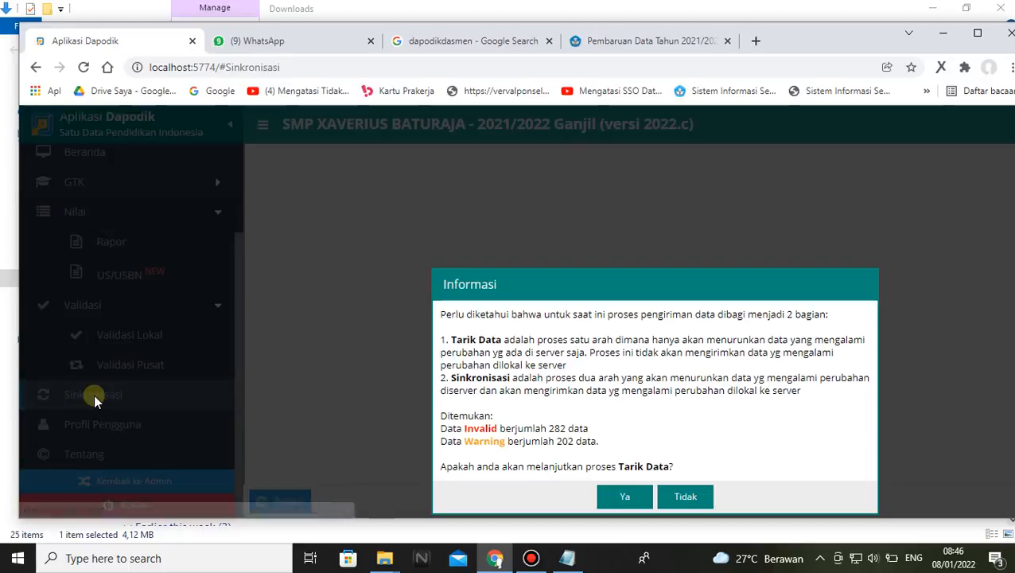
{"action": "left_click_drag", "start_coordinate": [676, 276], "coordinate": [604, 148]}
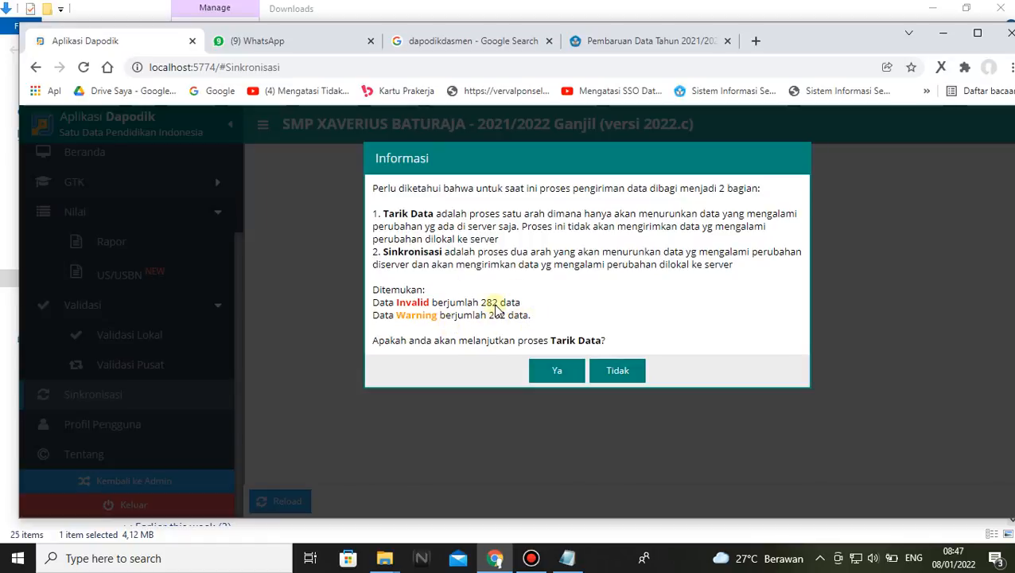
{"action": "left_click", "coordinate": [546, 370]}
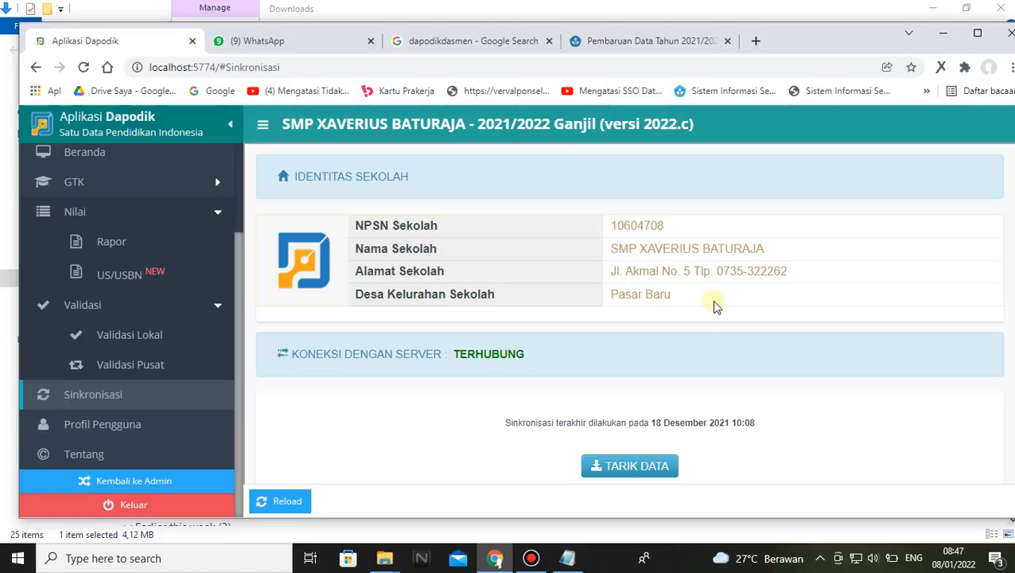
Pull the school's data from the server with Tarik Data and reload the Sinkronisasi page after checking the changed data
{"action": "scroll", "coordinate": [713, 306], "scroll_direction": "down", "scroll_amount": 1}
{"action": "left_click", "coordinate": [635, 395]}
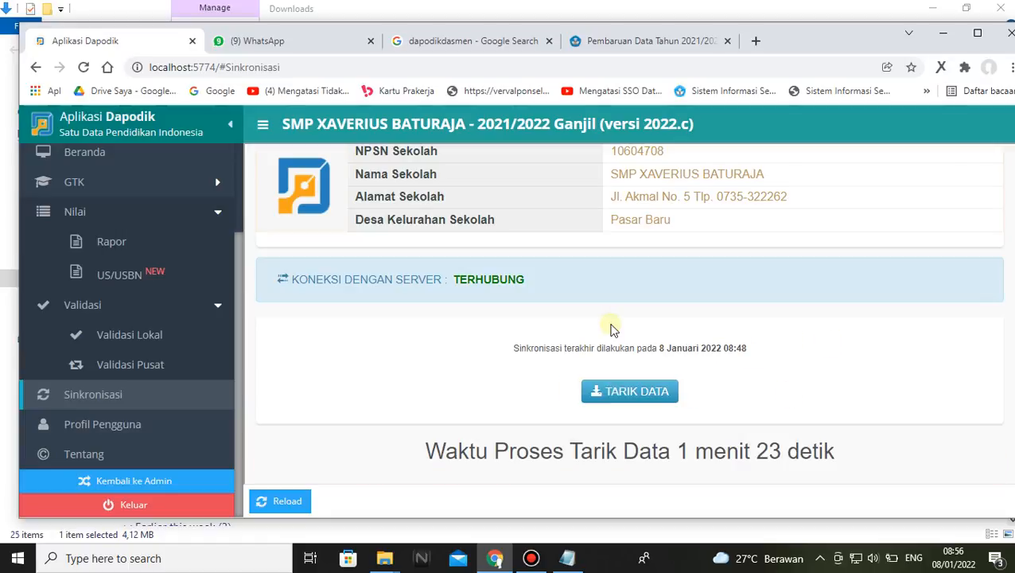
{"action": "scroll", "coordinate": [616, 294], "scroll_direction": "down", "scroll_amount": 3}
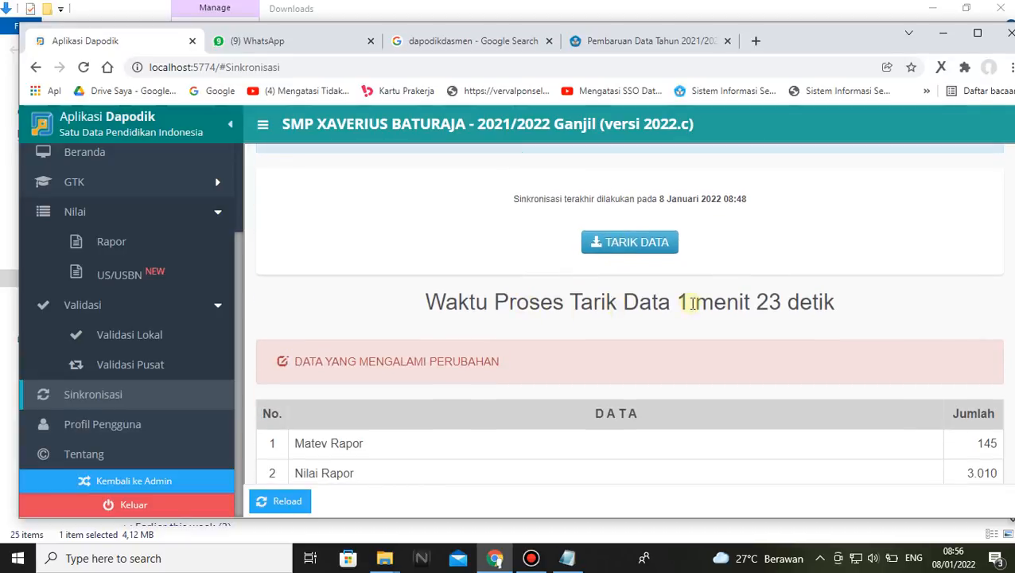
{"action": "left_click", "coordinate": [273, 502]}
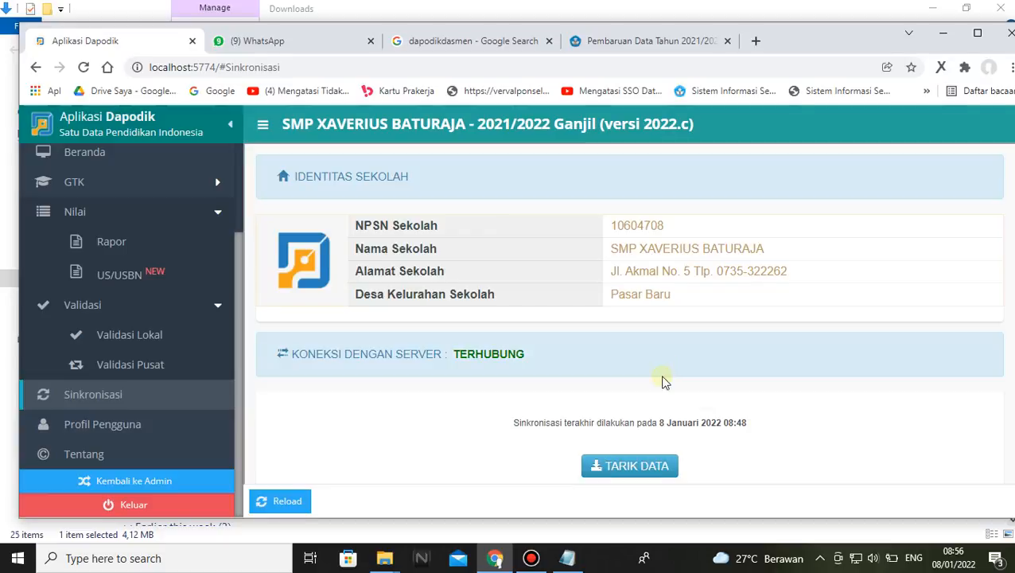
Examine the list of changed data on the Sinkronisasi page, reloading the page once to recheck it
{"action": "scroll", "coordinate": [664, 381], "scroll_direction": "down", "scroll_amount": 4}
{"action": "scroll", "coordinate": [664, 374], "scroll_direction": "down", "scroll_amount": 3}
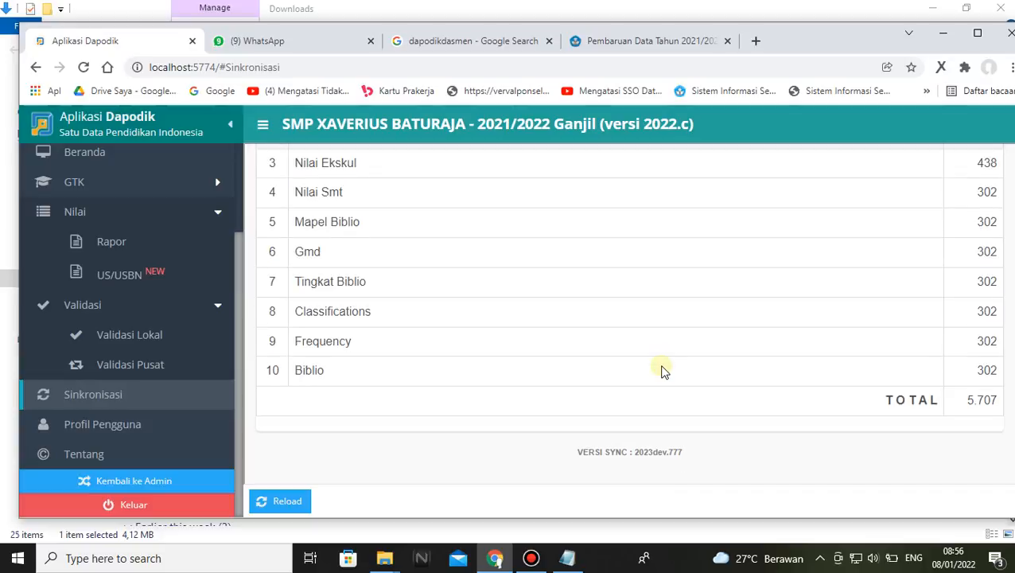
{"action": "left_click", "coordinate": [279, 500]}
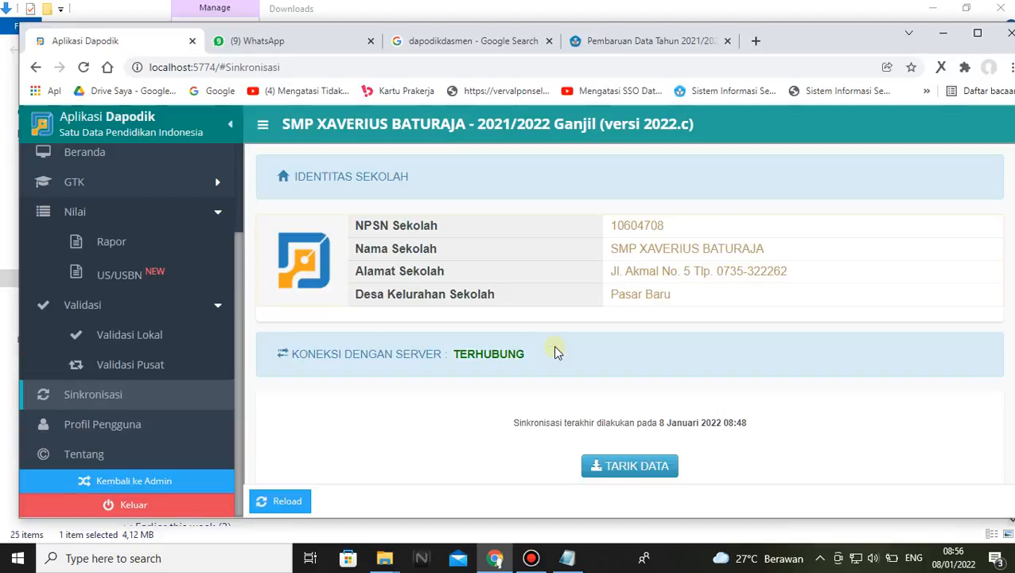
{"action": "scroll", "coordinate": [555, 351], "scroll_direction": "down", "scroll_amount": 4}
{"action": "scroll", "coordinate": [555, 350], "scroll_direction": "down", "scroll_amount": 3}
{"action": "scroll", "coordinate": [555, 350], "scroll_direction": "up", "scroll_amount": 4}
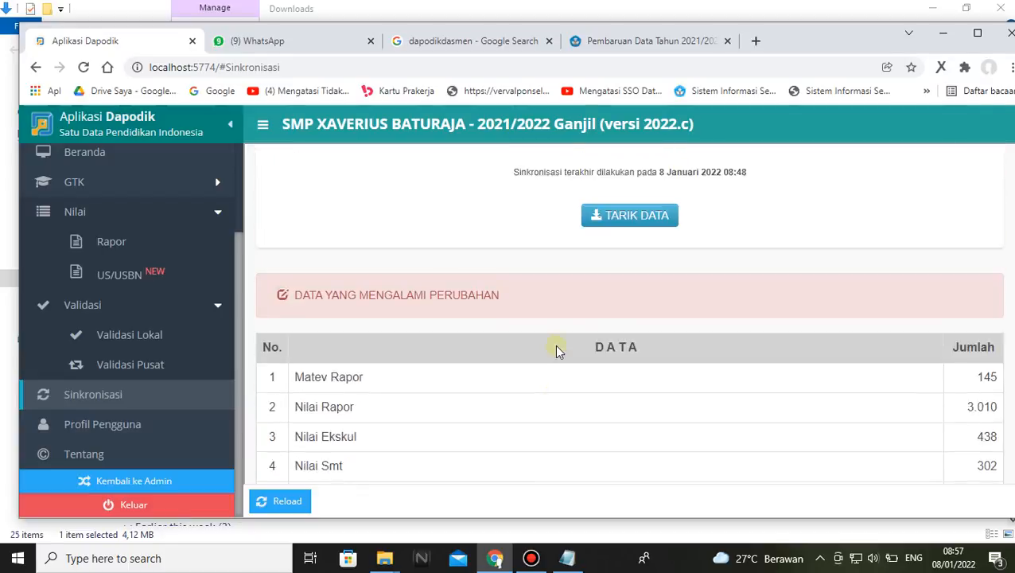
Return from the principal's account to the operator account, reload the dashboard, dismiss the welcome notes and log out of Dapodik
{"action": "left_click", "coordinate": [163, 482]}
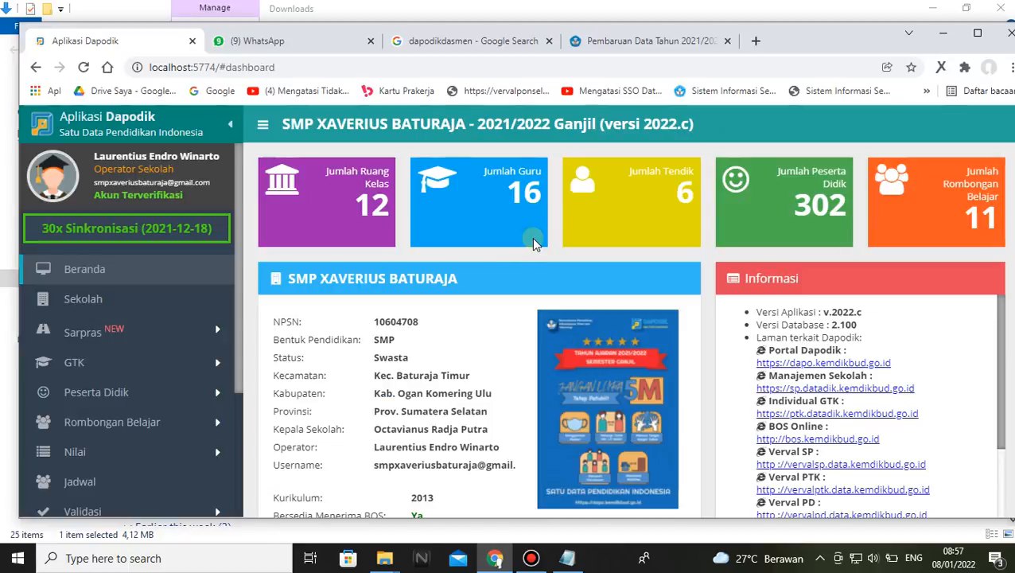
{"action": "left_click", "coordinate": [82, 67]}
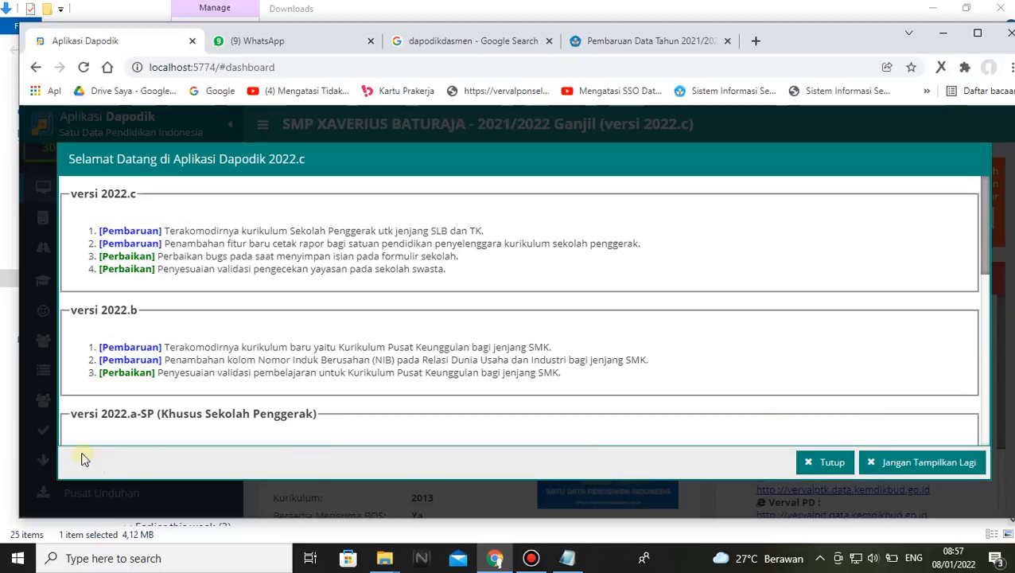
{"action": "left_click", "coordinate": [811, 462]}
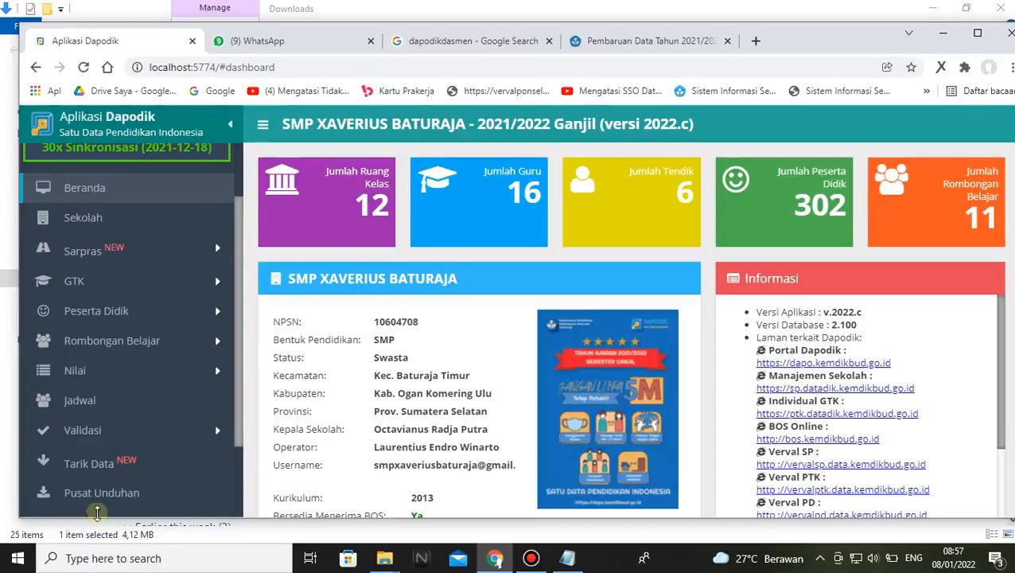
{"action": "scroll", "coordinate": [91, 501], "scroll_direction": "down", "scroll_amount": 3}
{"action": "left_click", "coordinate": [131, 504]}
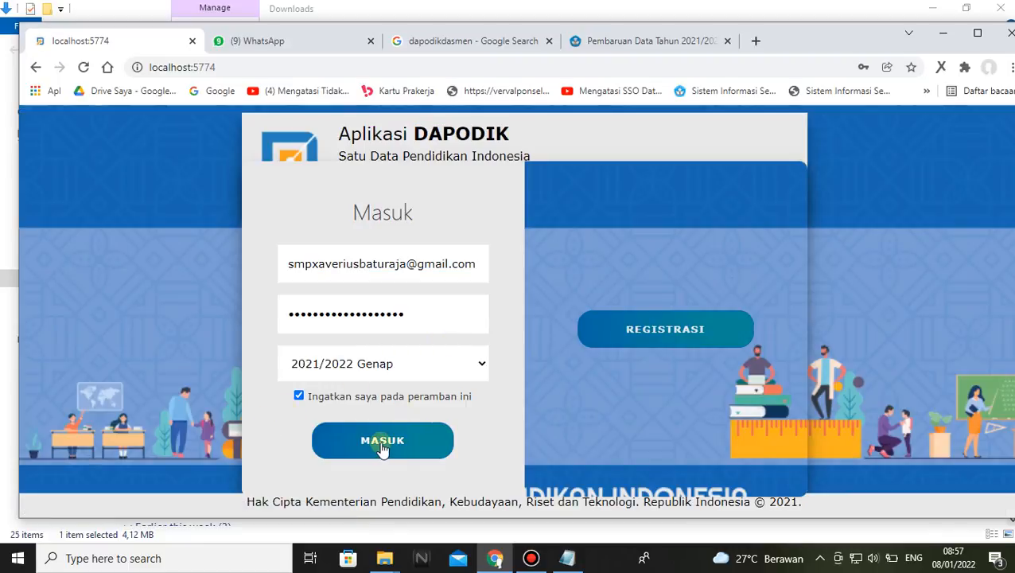
Open the full browser history and clear the browsing data from there
{"action": "left_click", "coordinate": [1010, 67]}
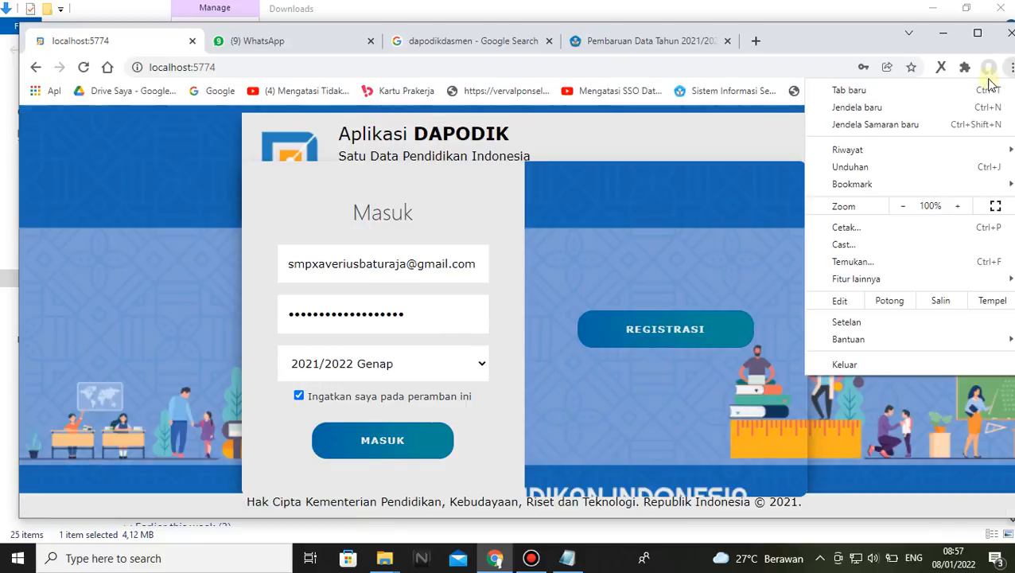
{"action": "mouse_move", "coordinate": [859, 151]}
{"action": "left_click", "coordinate": [640, 151]}
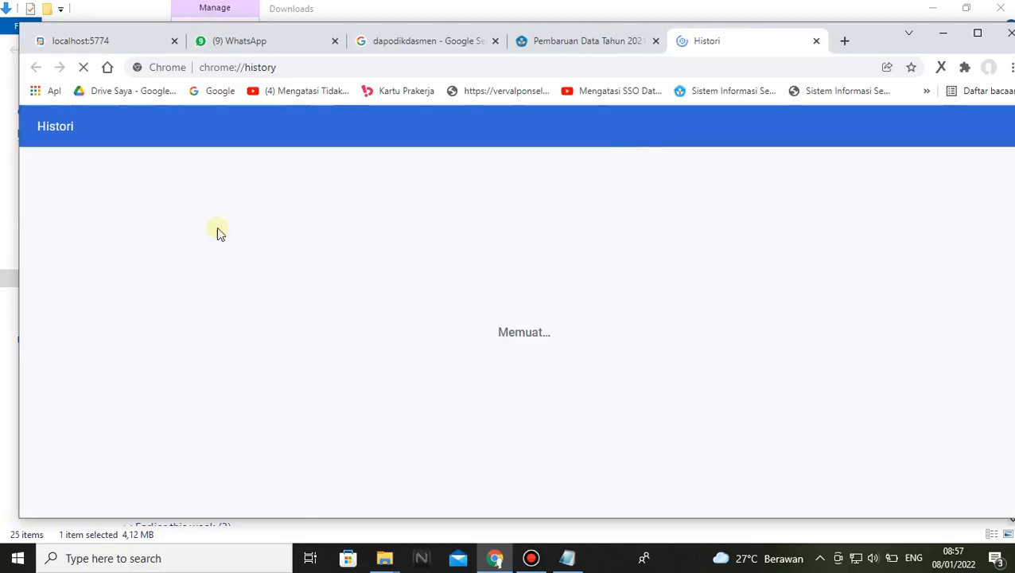
{"action": "left_click", "coordinate": [85, 248]}
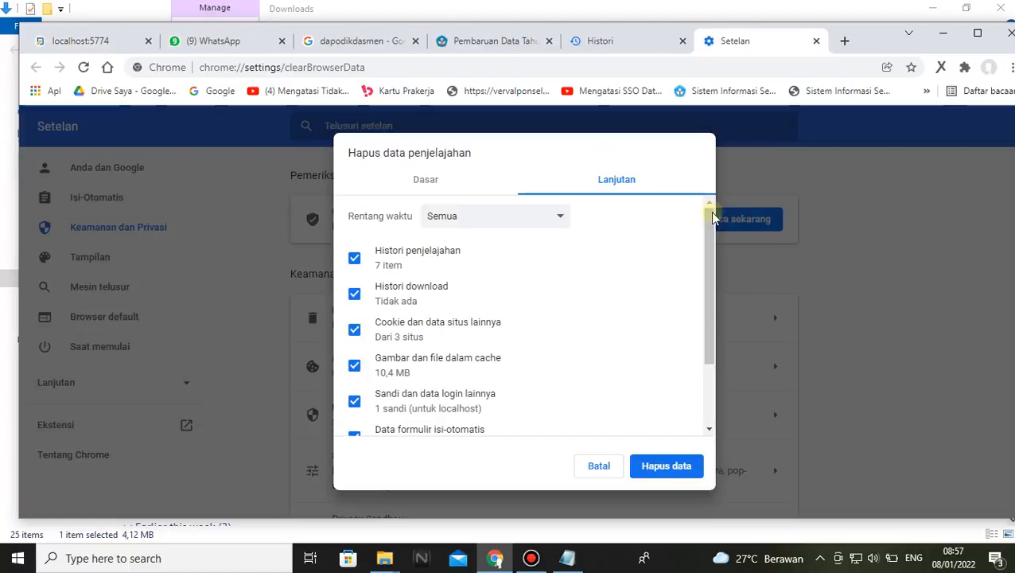
{"action": "left_click", "coordinate": [659, 465]}
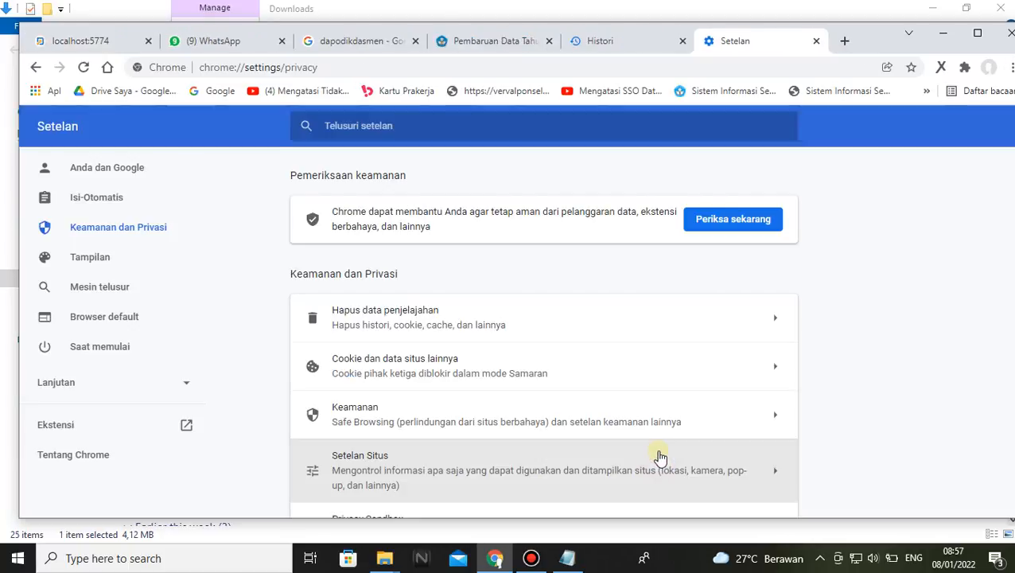
Reopen Hapus data penjelajahan from the history page, check the Dasar options and delete the data using the Lanjutan options
{"action": "left_click", "coordinate": [609, 45]}
{"action": "left_click", "coordinate": [71, 248]}
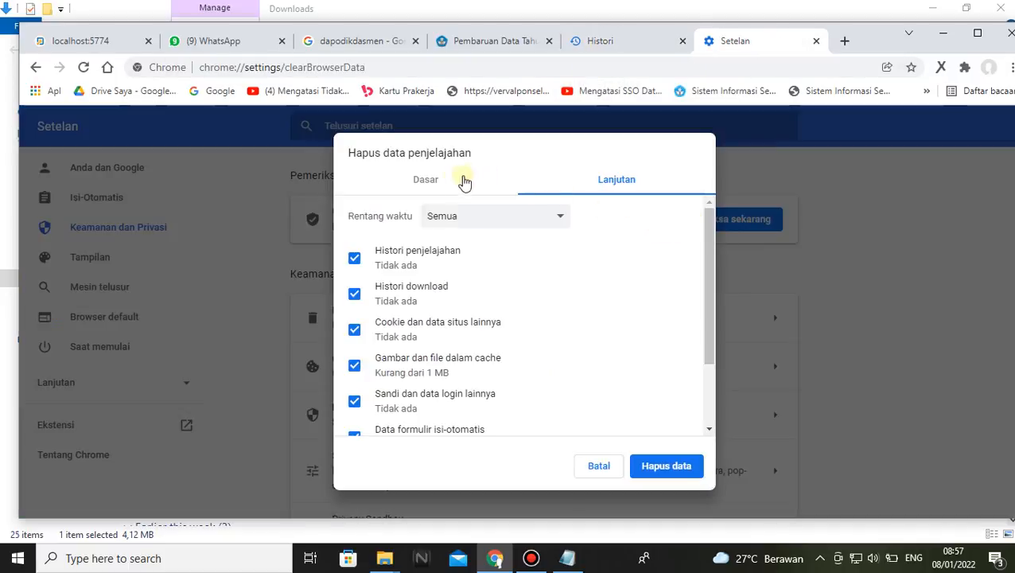
{"action": "left_click", "coordinate": [428, 188]}
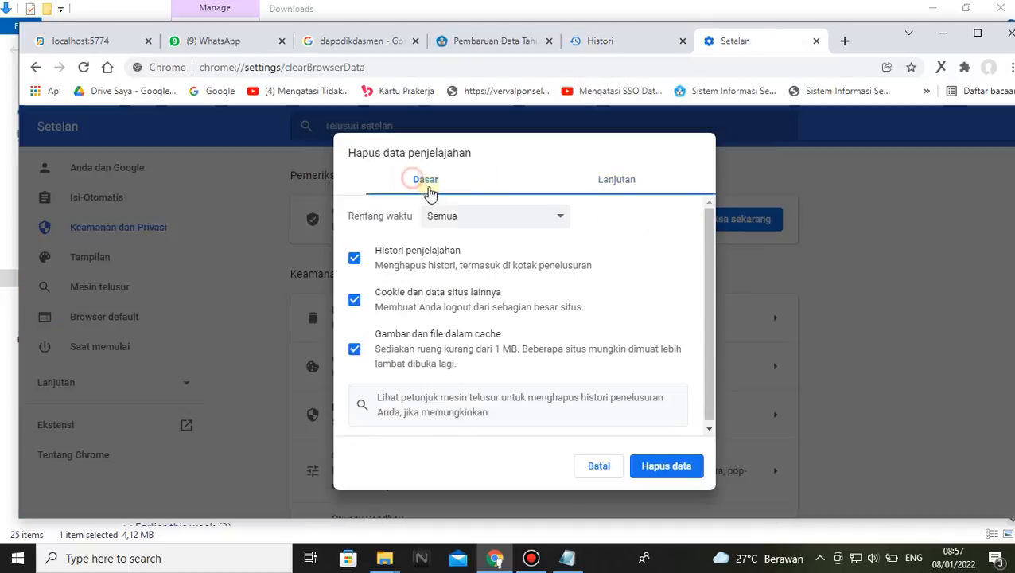
{"action": "left_click", "coordinate": [559, 222]}
{"action": "left_click", "coordinate": [631, 238]}
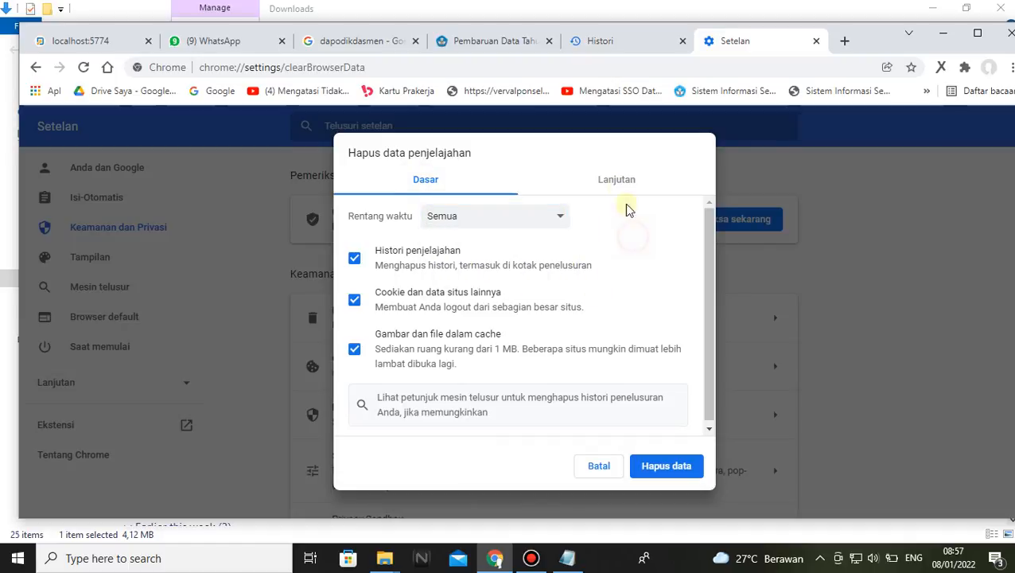
{"action": "left_click", "coordinate": [619, 190]}
{"action": "left_click", "coordinate": [663, 470]}
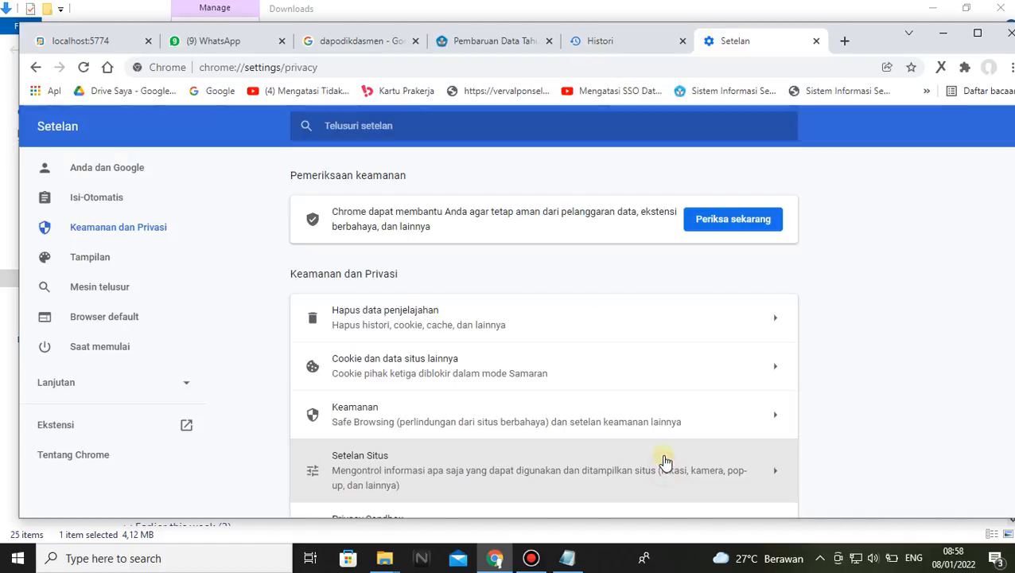
Clear the browsing data once more with the Dasar options, covering history, cookies and cached files for the Semua time range
{"action": "left_click", "coordinate": [627, 38]}
{"action": "left_click", "coordinate": [734, 36]}
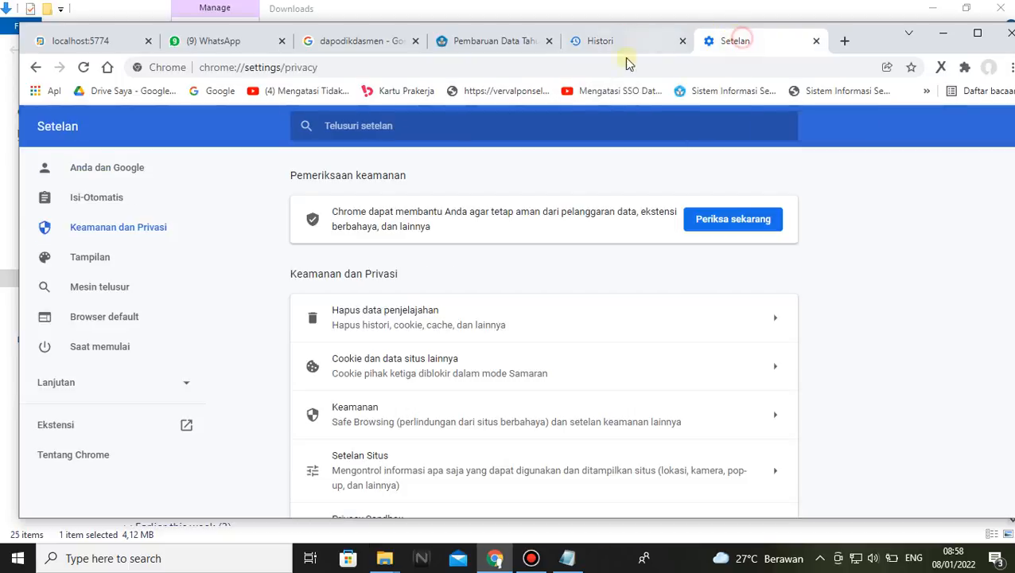
{"action": "left_click", "coordinate": [610, 48]}
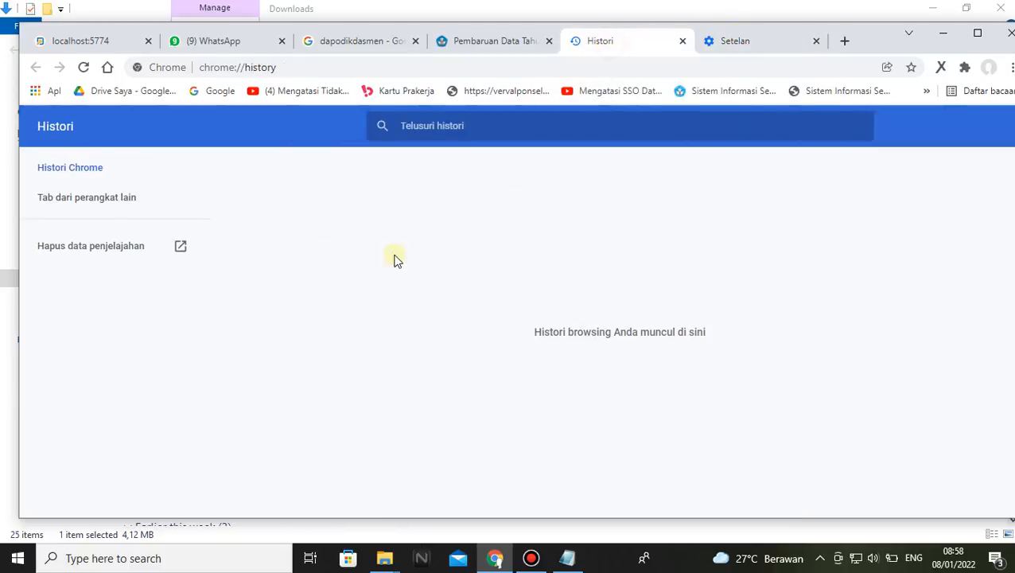
{"action": "left_click", "coordinate": [64, 247]}
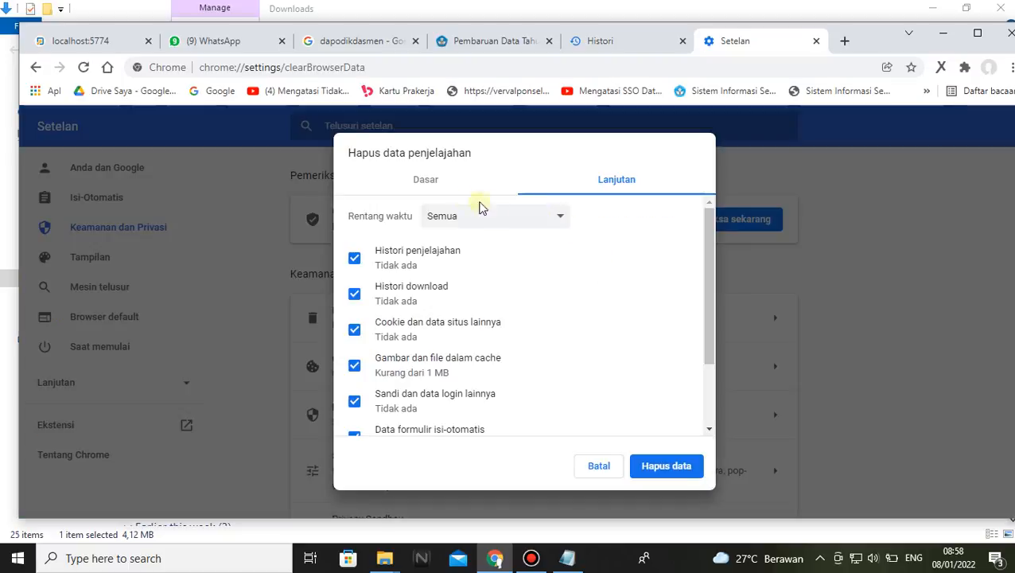
{"action": "left_click", "coordinate": [426, 181]}
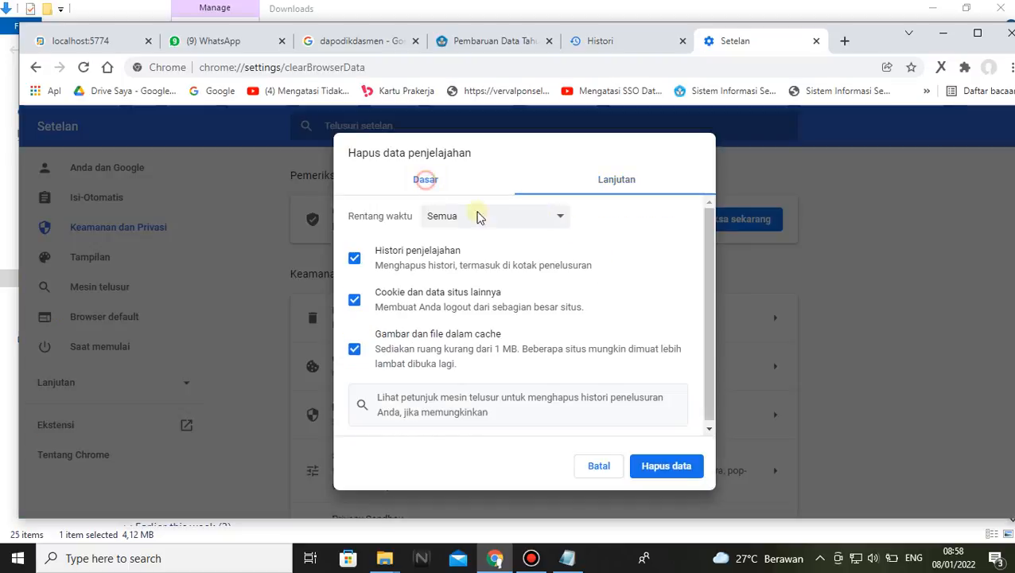
{"action": "left_click", "coordinate": [680, 467]}
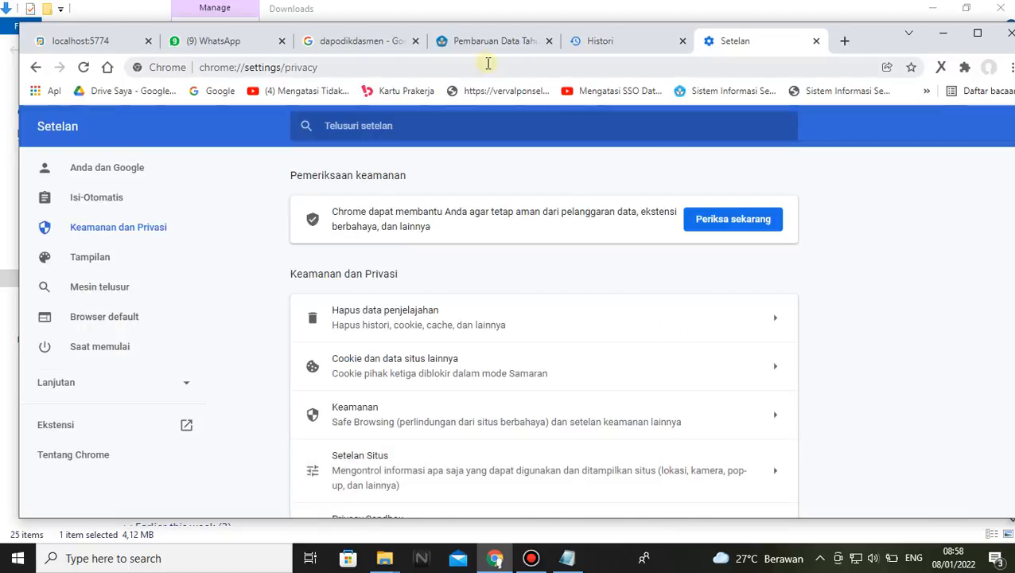
Reload the Dapodik login page, enter the operator's username and password, choose 2021/2022 Genap and log in
{"action": "left_click", "coordinate": [89, 40]}
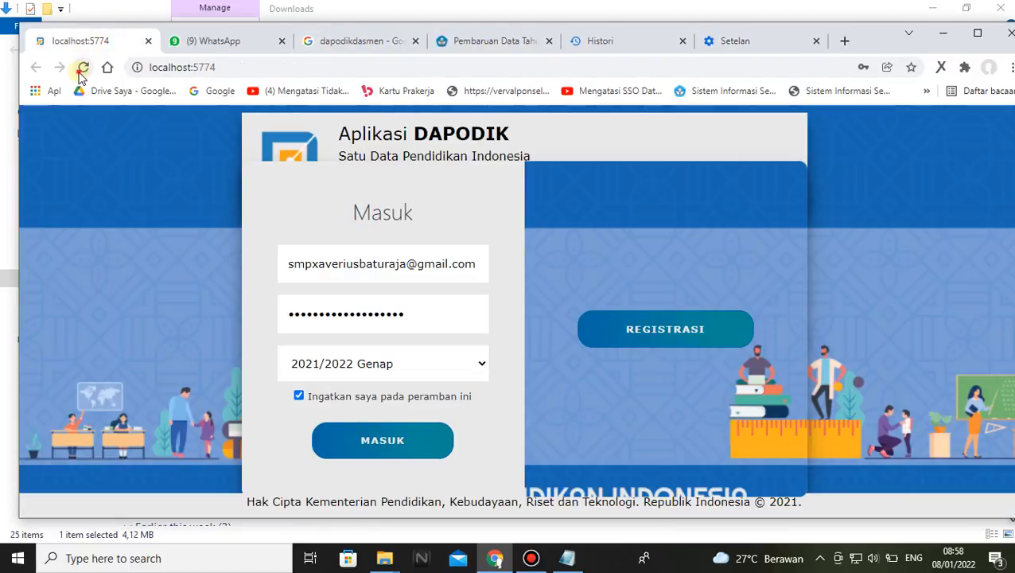
{"action": "left_click", "coordinate": [83, 68]}
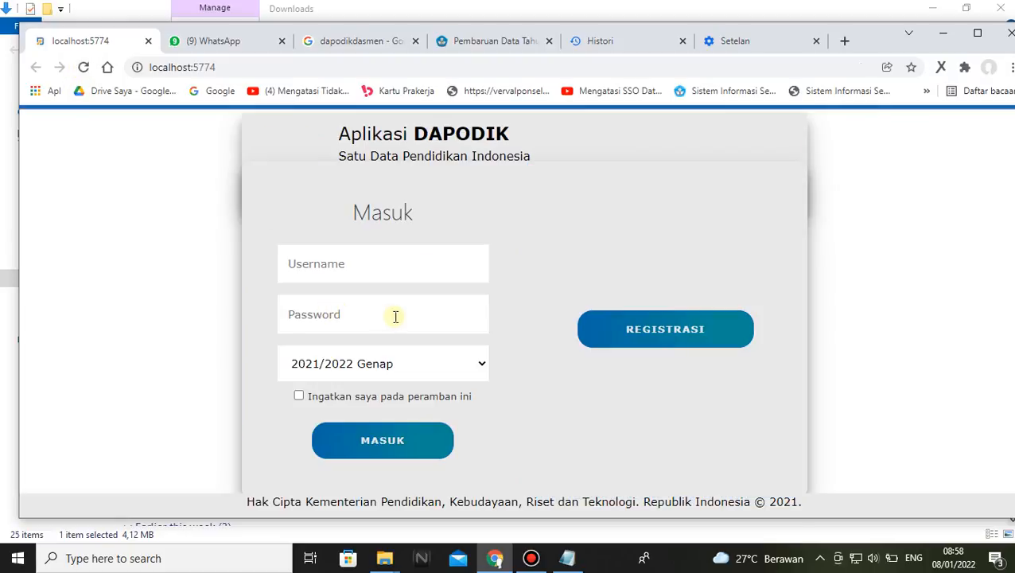
{"action": "left_click", "coordinate": [395, 281]}
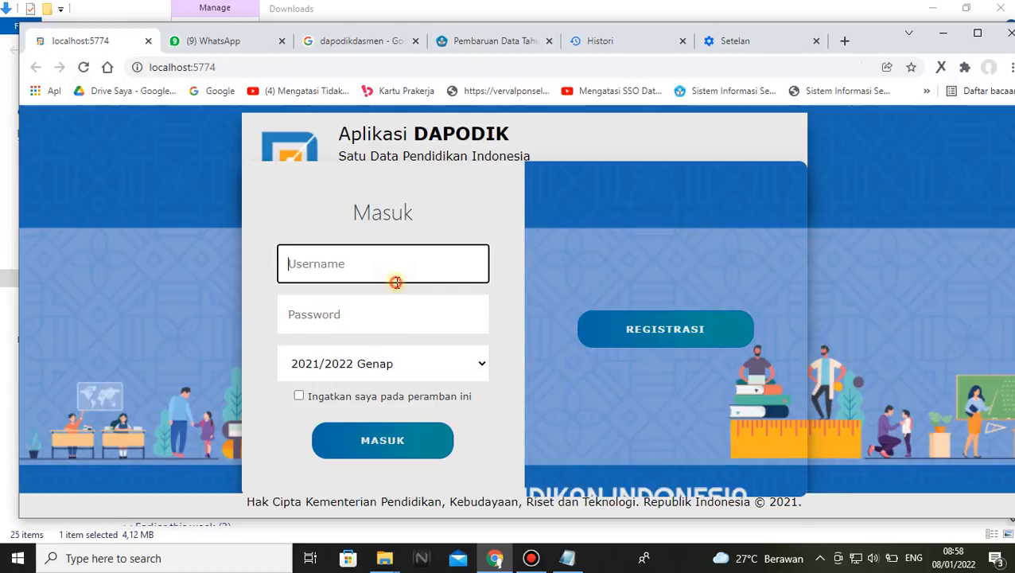
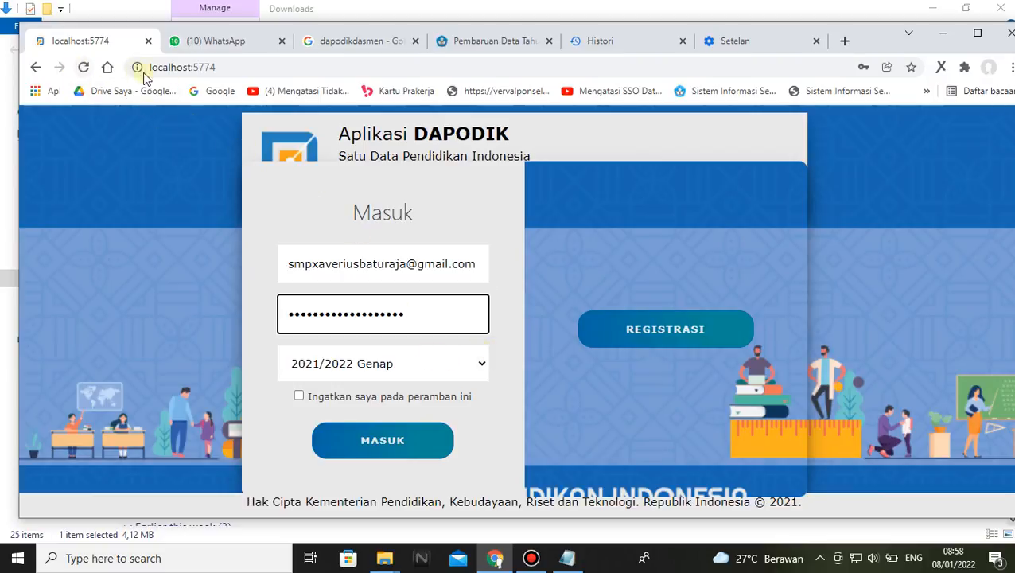
{"action": "left_click", "coordinate": [480, 364]}
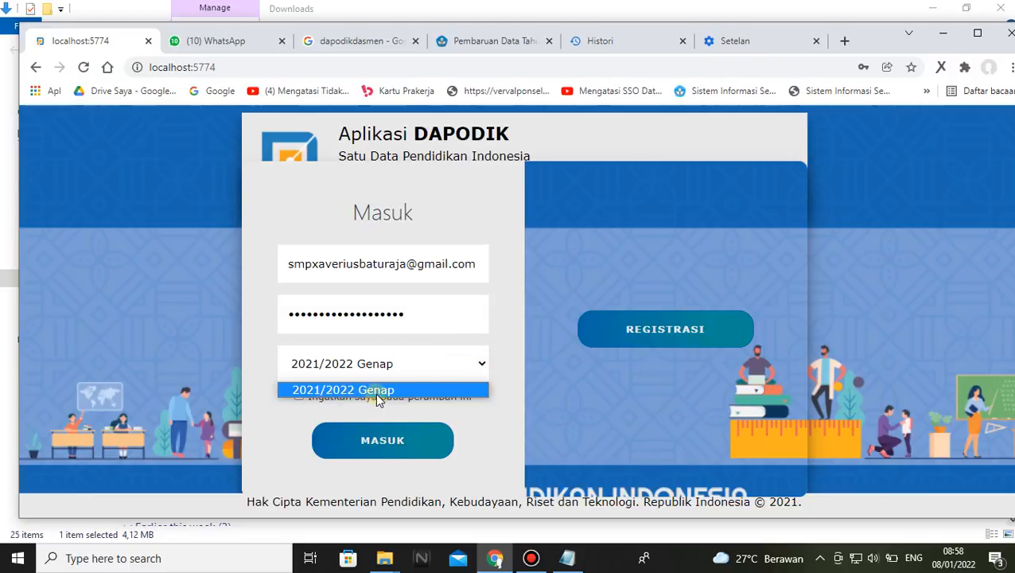
{"action": "left_click", "coordinate": [422, 389]}
{"action": "left_click", "coordinate": [385, 444]}
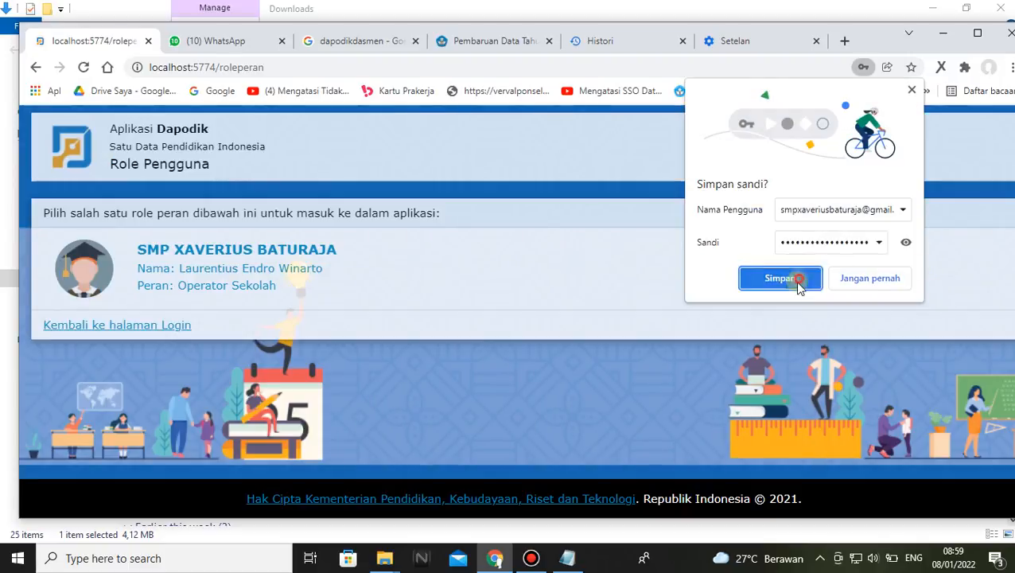
Save the login in the browser, enter Dapodik with the Operator Sekolah role and dismiss the welcome notes
{"action": "left_click", "coordinate": [795, 277]}
{"action": "left_click", "coordinate": [265, 256]}
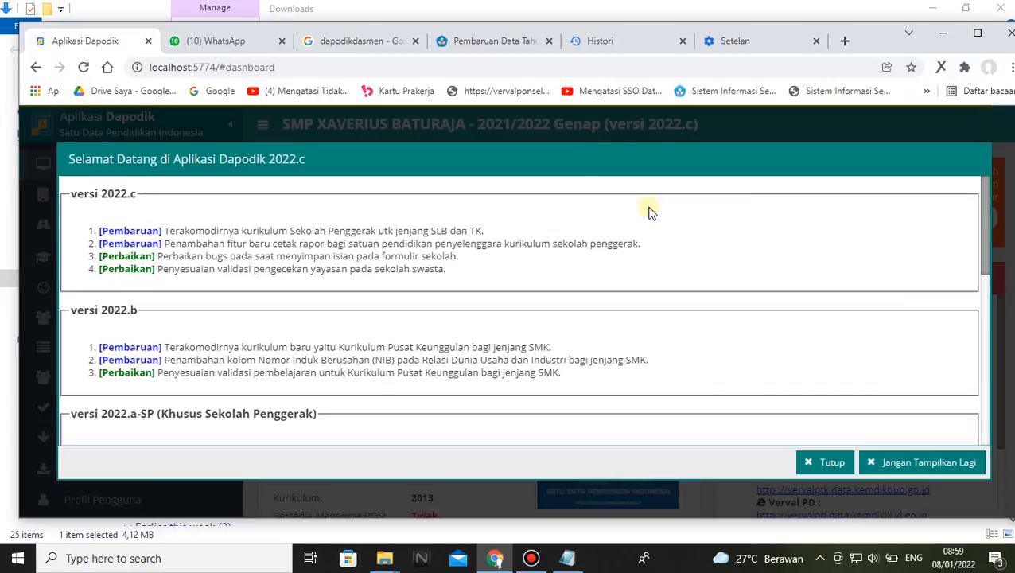
{"action": "left_click", "coordinate": [827, 461]}
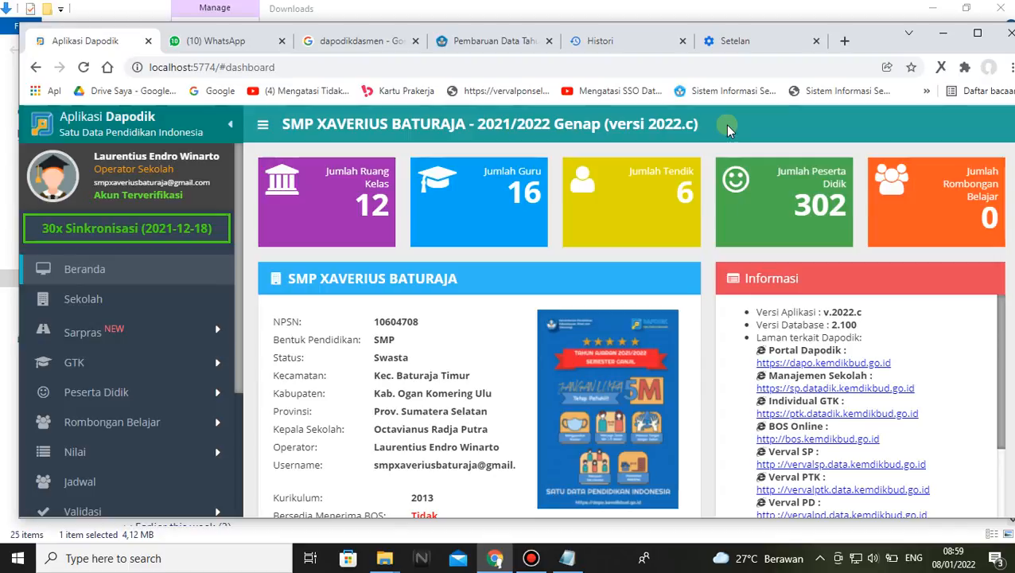
Review the 2022.c update article, marking the steps on installing patch 2022.c, registering the application and using tarik data
{"action": "scroll", "coordinate": [175, 394], "scroll_direction": "down", "scroll_amount": 1}
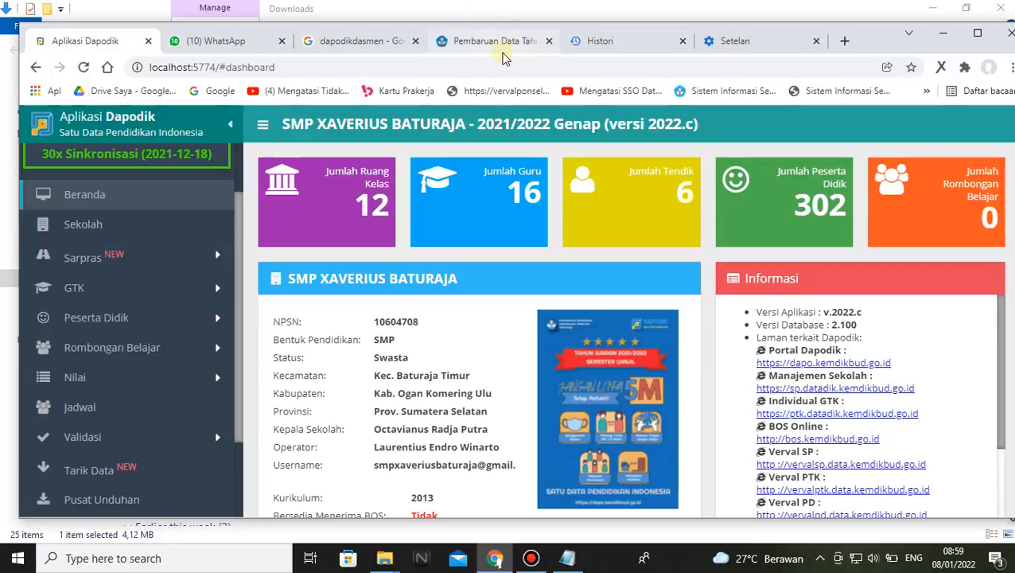
{"action": "left_click", "coordinate": [501, 40]}
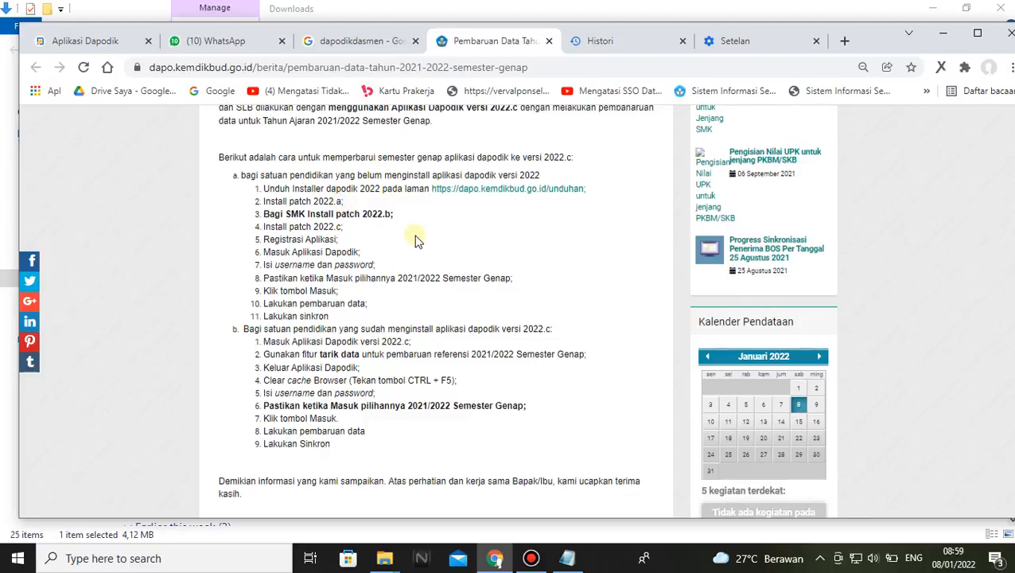
{"action": "left_click", "coordinate": [344, 227]}
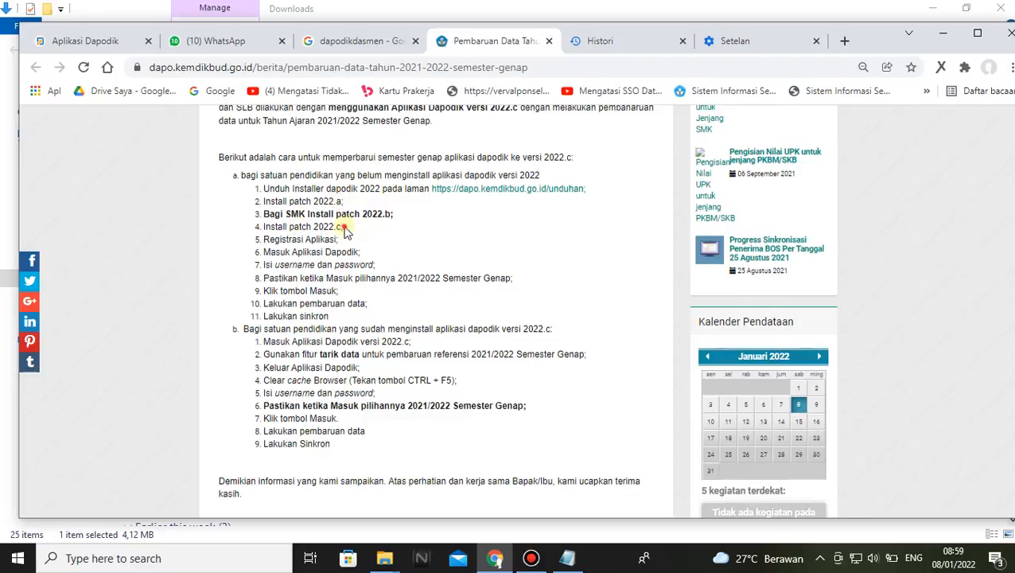
{"action": "left_click_drag", "start_coordinate": [344, 227], "coordinate": [263, 227]}
{"action": "left_click", "coordinate": [348, 238]}
{"action": "left_click_drag", "start_coordinate": [348, 240], "coordinate": [262, 241]}
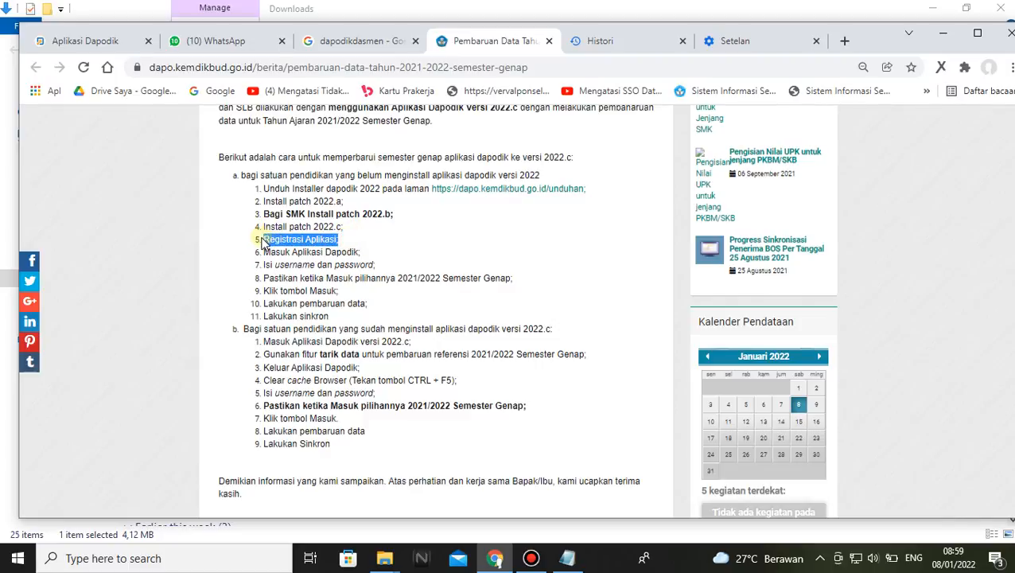
{"action": "left_click", "coordinate": [361, 237]}
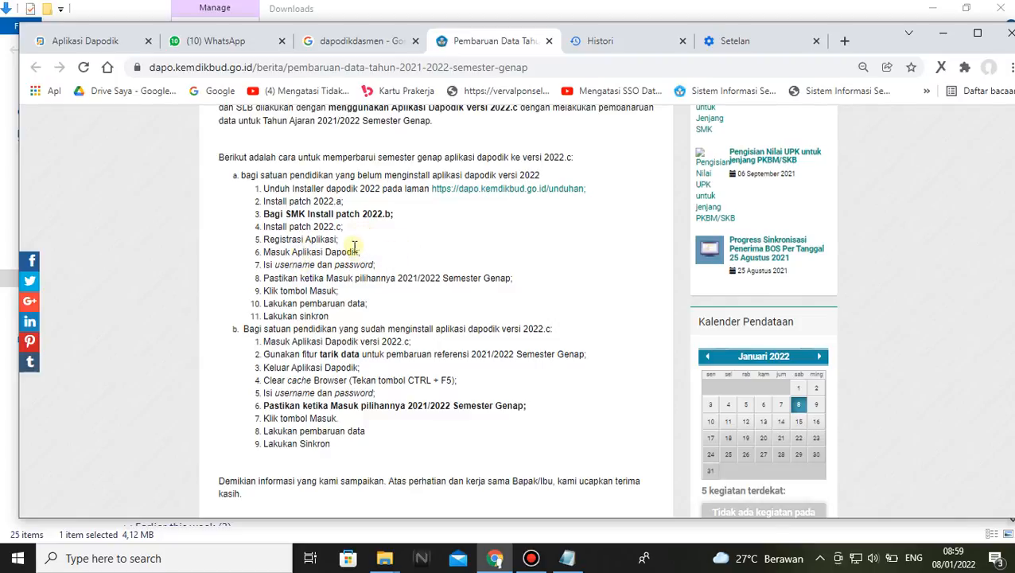
{"action": "left_click_drag", "start_coordinate": [342, 228], "coordinate": [265, 229]}
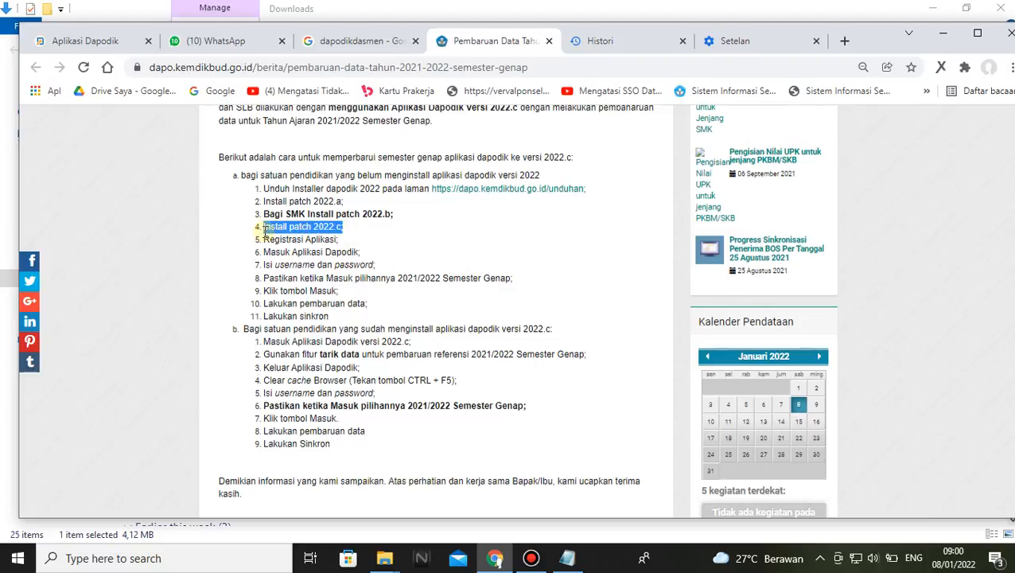
{"action": "left_click", "coordinate": [352, 224]}
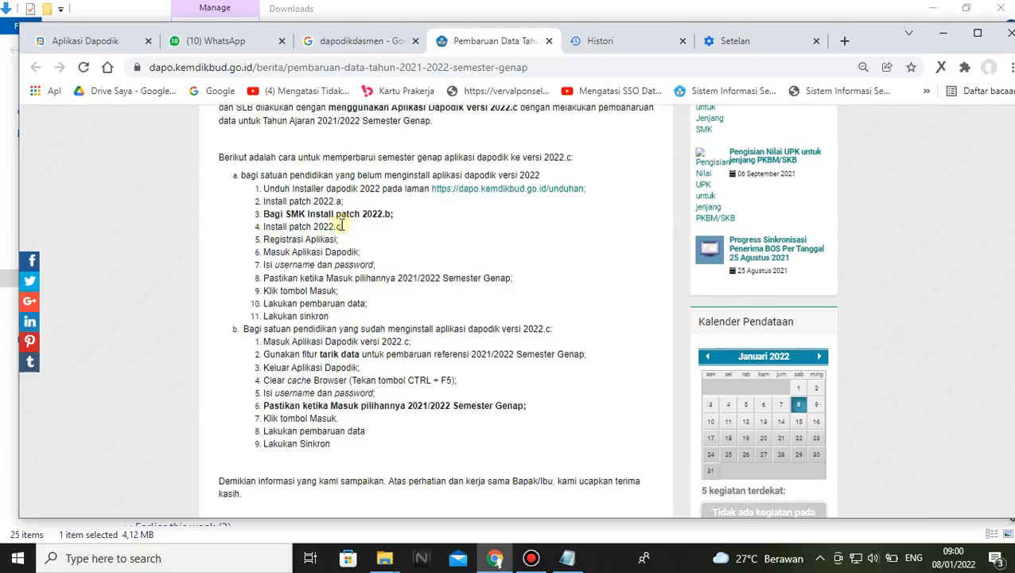
{"action": "left_click_drag", "start_coordinate": [352, 226], "coordinate": [263, 228]}
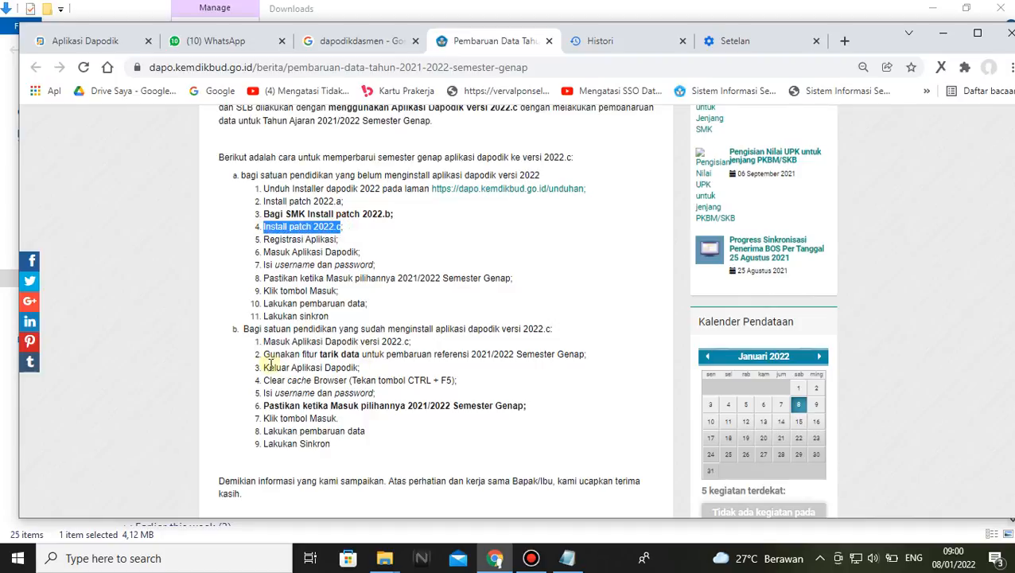
{"action": "left_click_drag", "start_coordinate": [265, 357], "coordinate": [356, 359]}
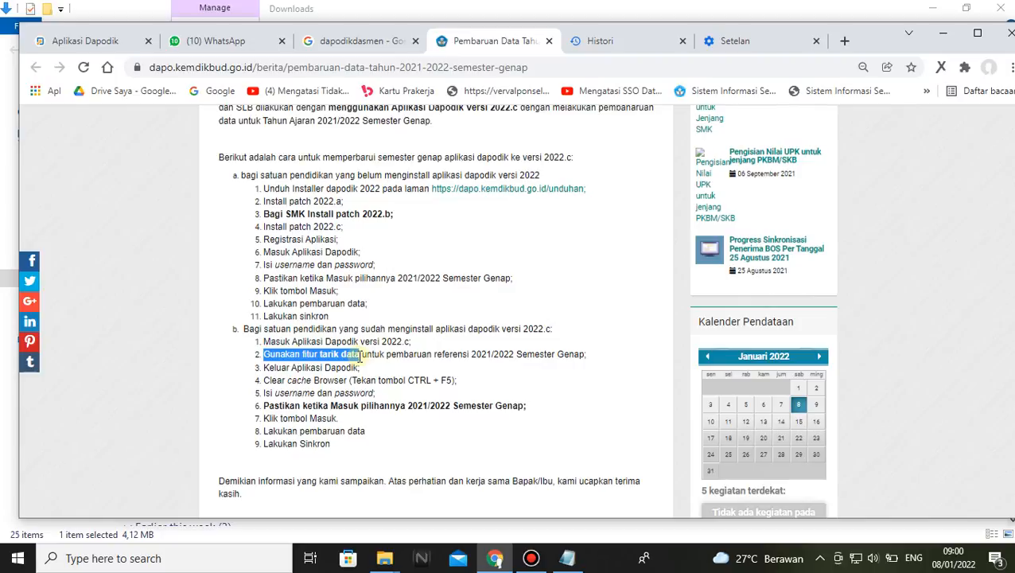
{"action": "left_click", "coordinate": [265, 354]}
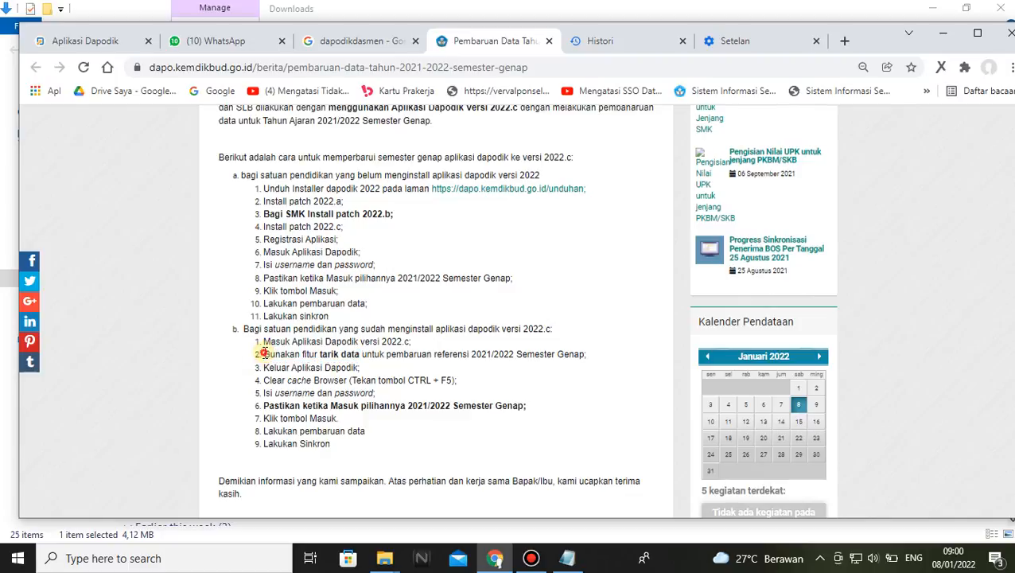
Mark the instruction "Gunakan fitur tarik data" in section b of the 2022.c update article
{"action": "left_click_drag", "start_coordinate": [265, 355], "coordinate": [360, 357]}
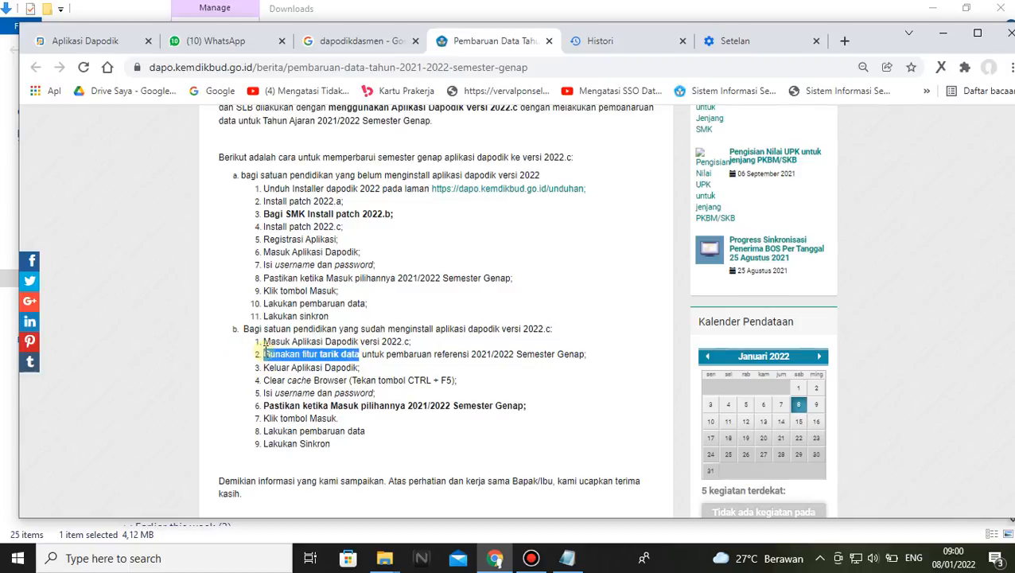
{"action": "left_click", "coordinate": [265, 354]}
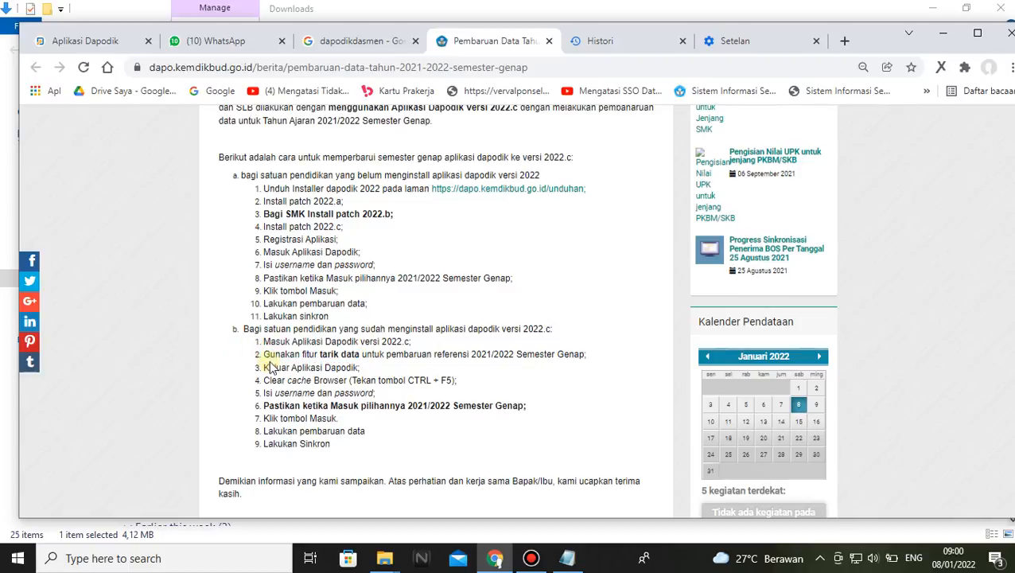
{"action": "left_click_drag", "start_coordinate": [265, 354], "coordinate": [358, 354]}
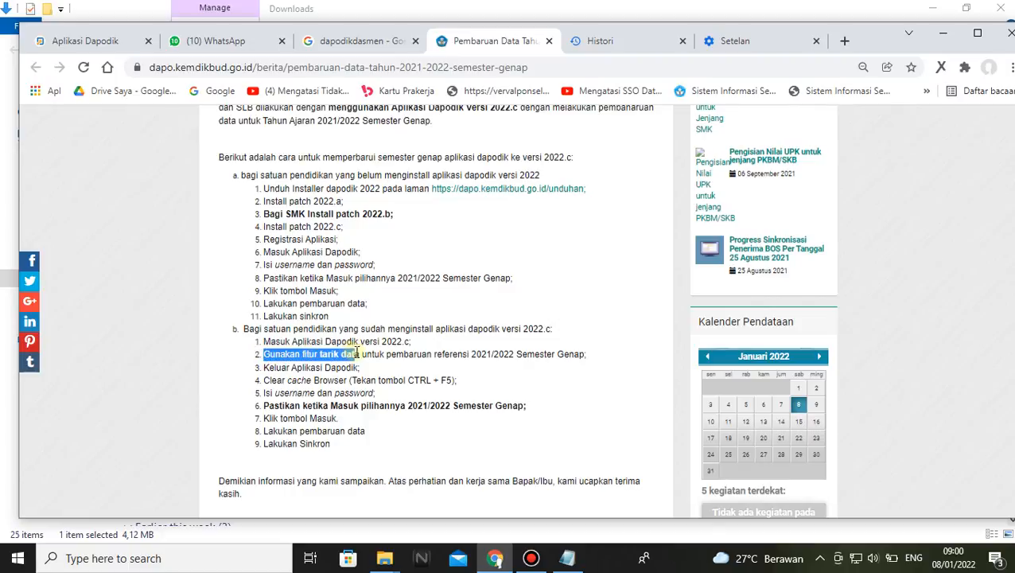
{"action": "left_click", "coordinate": [368, 362]}
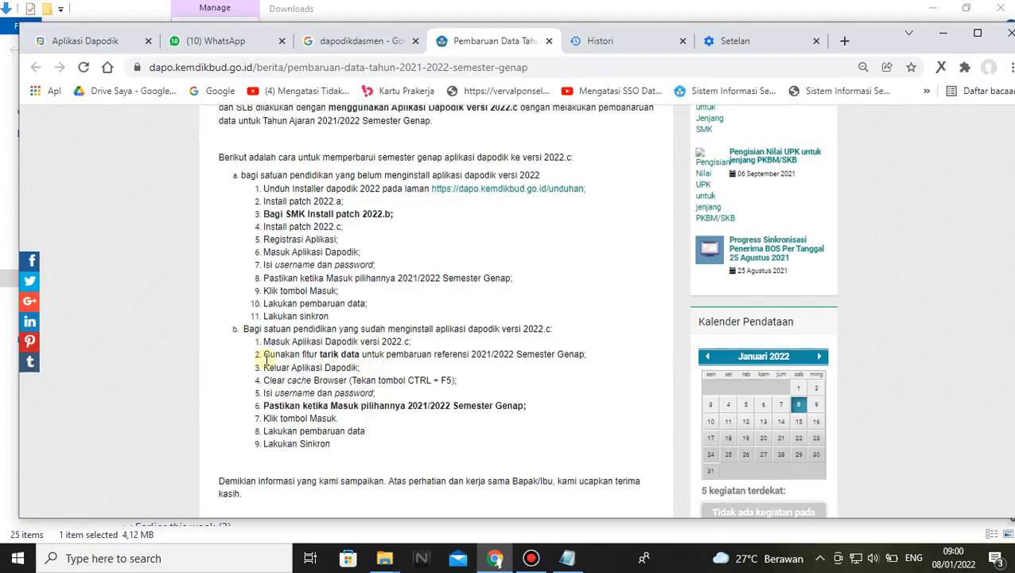
{"action": "left_click_drag", "start_coordinate": [265, 356], "coordinate": [354, 356]}
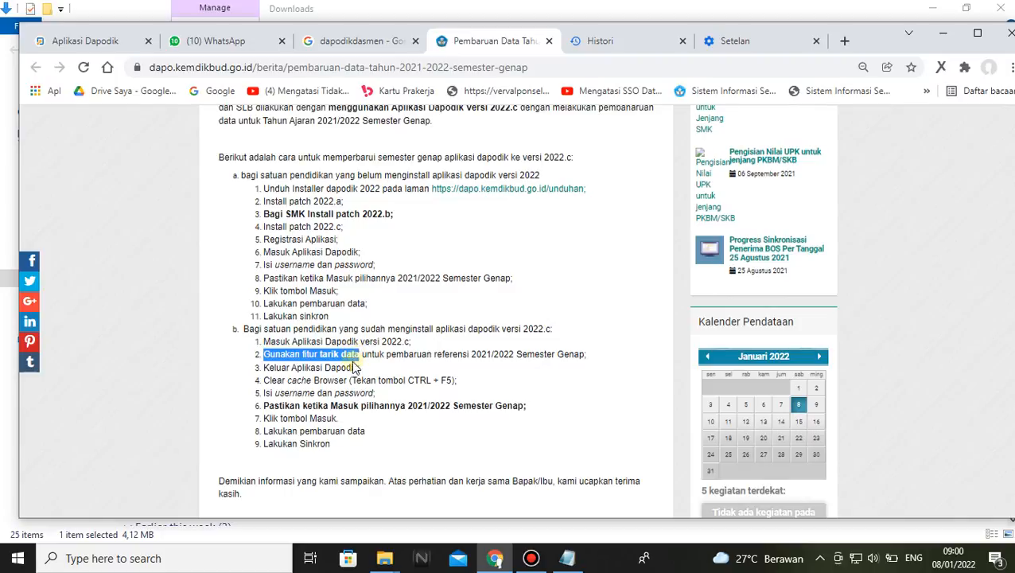
Mark the section b instructions on leaving Dapodik and clearing the browser cache, including the CTRL + F5 note
{"action": "left_click_drag", "start_coordinate": [264, 380], "coordinate": [301, 380]}
{"action": "left_click_drag", "start_coordinate": [335, 368], "coordinate": [362, 369]}
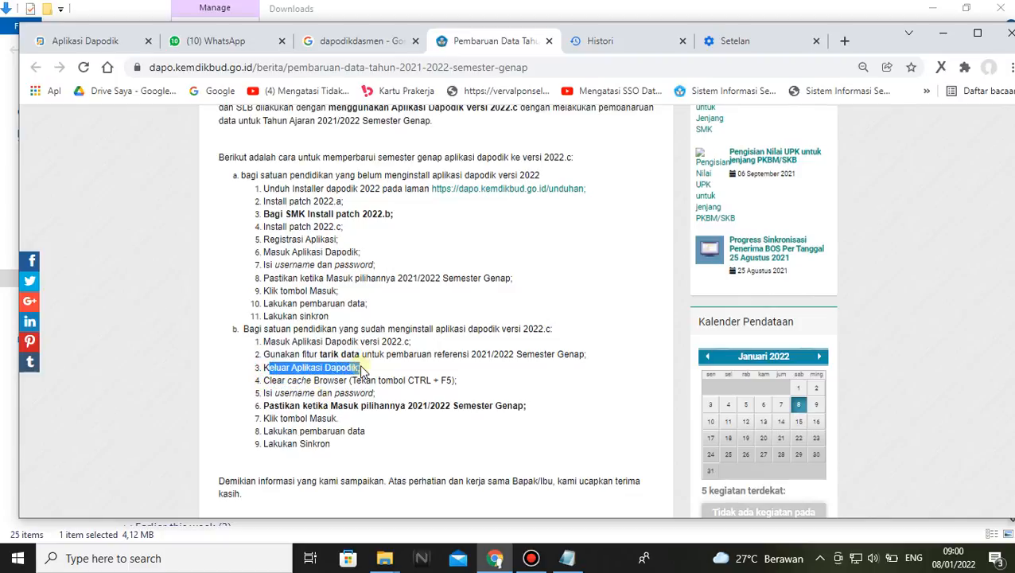
{"action": "left_click_drag", "start_coordinate": [265, 380], "coordinate": [347, 380]}
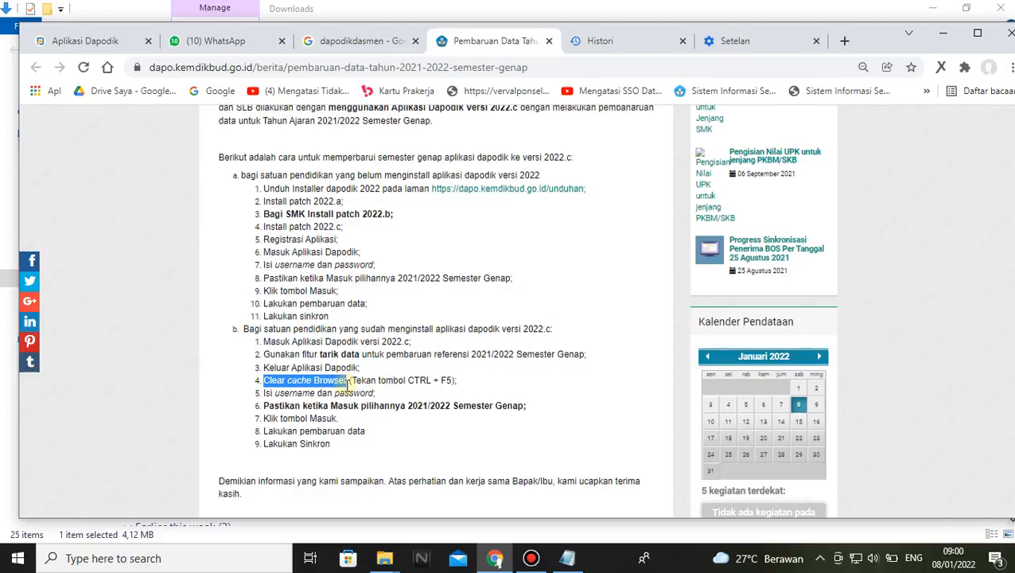
{"action": "left_click", "coordinate": [385, 367]}
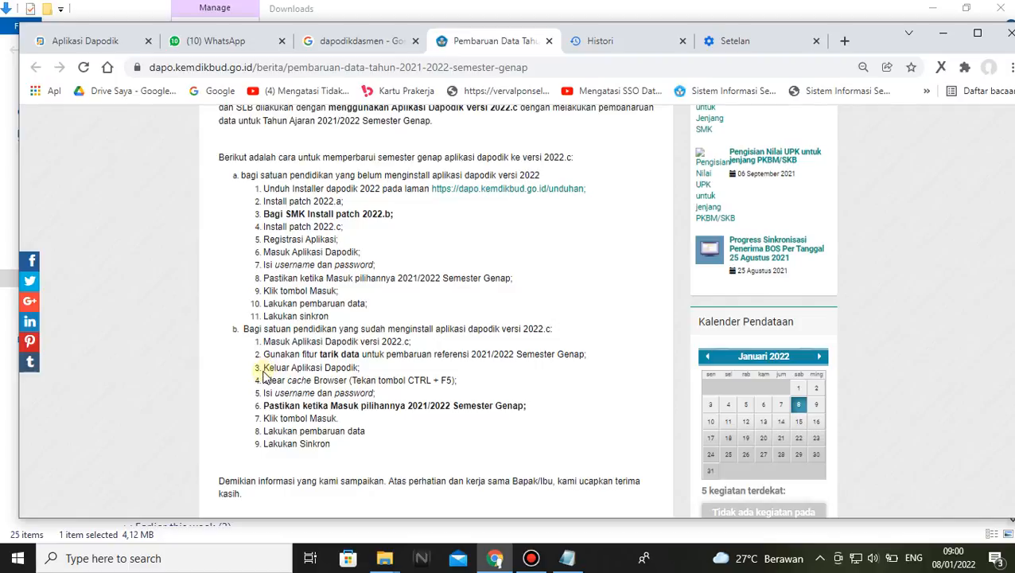
{"action": "left_click_drag", "start_coordinate": [265, 372], "coordinate": [359, 368]}
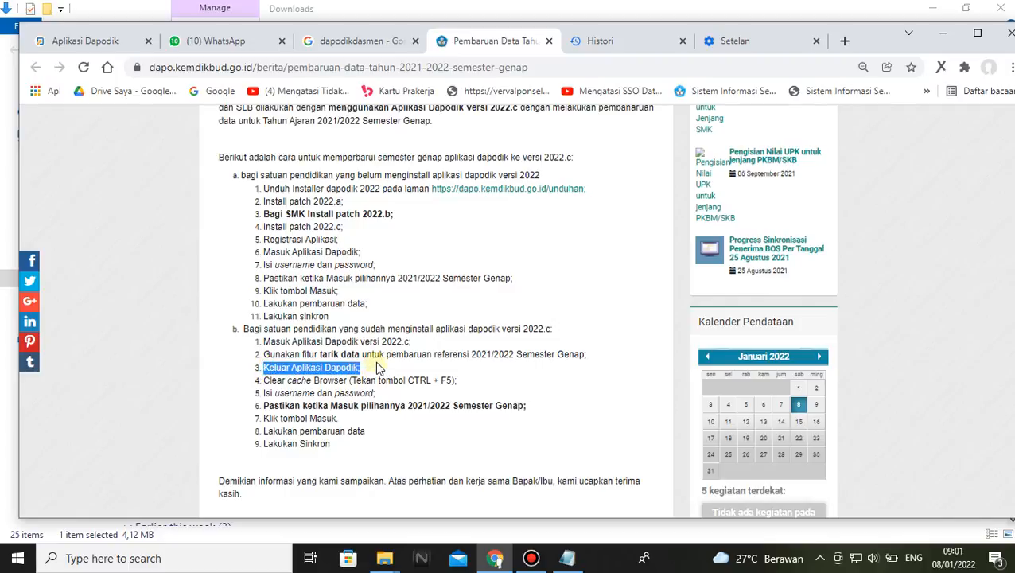
{"action": "left_click", "coordinate": [376, 364]}
{"action": "left_click_drag", "start_coordinate": [263, 380], "coordinate": [341, 382]}
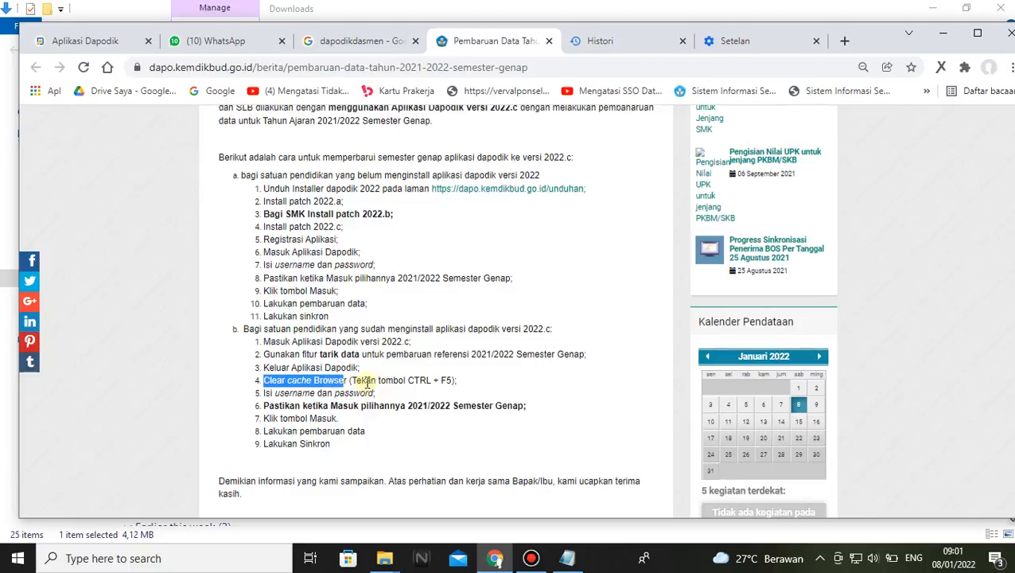
{"action": "left_click_drag", "start_coordinate": [467, 382], "coordinate": [351, 386]}
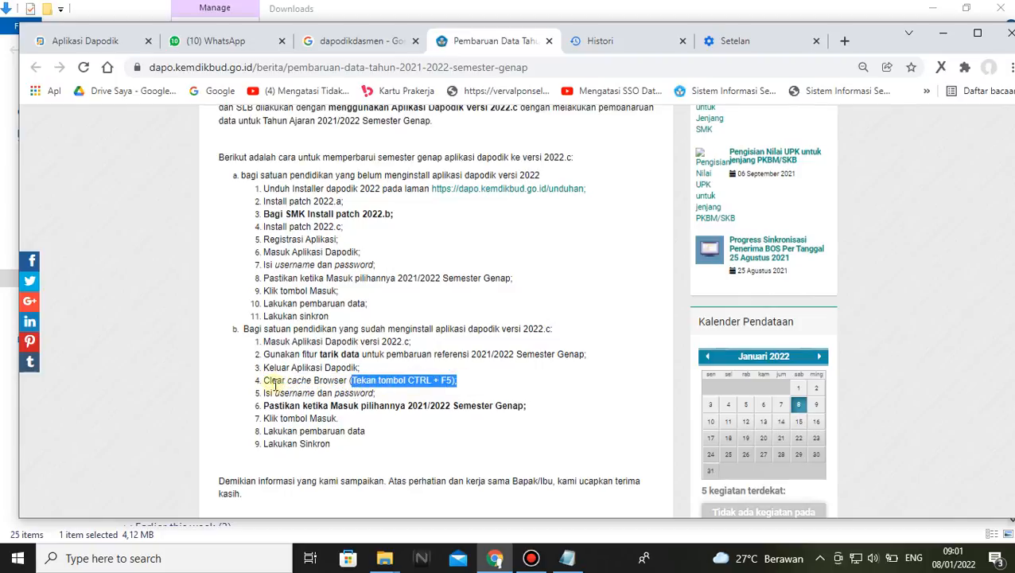
{"action": "left_click_drag", "start_coordinate": [262, 380], "coordinate": [344, 381]}
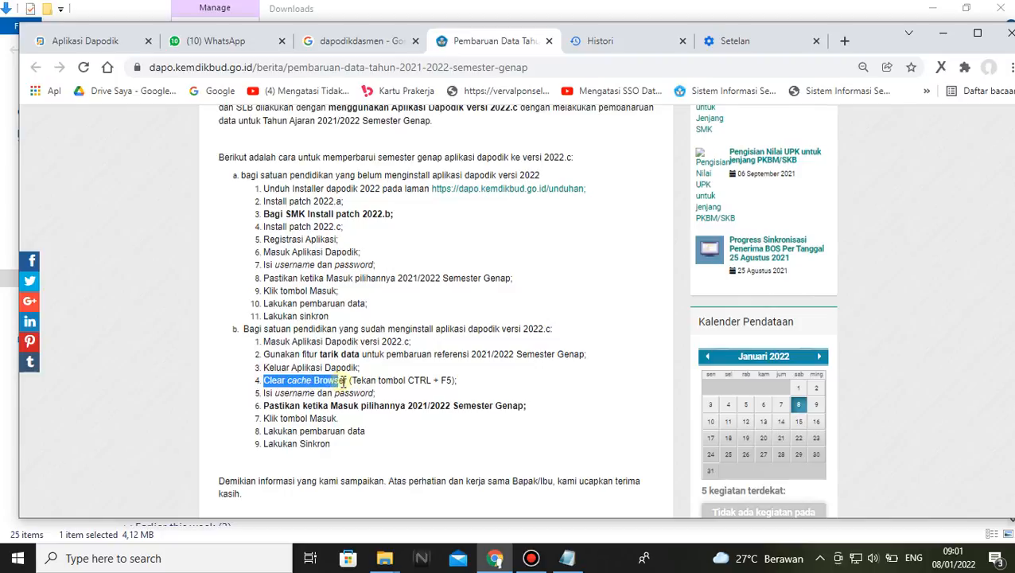
Show where the browser's Riwayat option for clearing the cache is found, without opening the history page
{"action": "left_click", "coordinate": [1004, 67]}
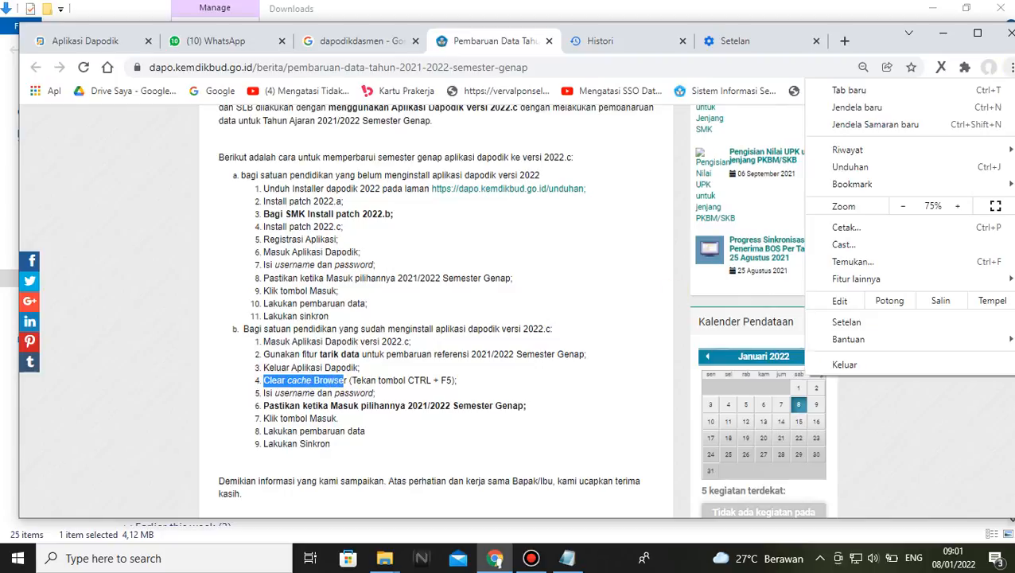
{"action": "mouse_move", "coordinate": [882, 152]}
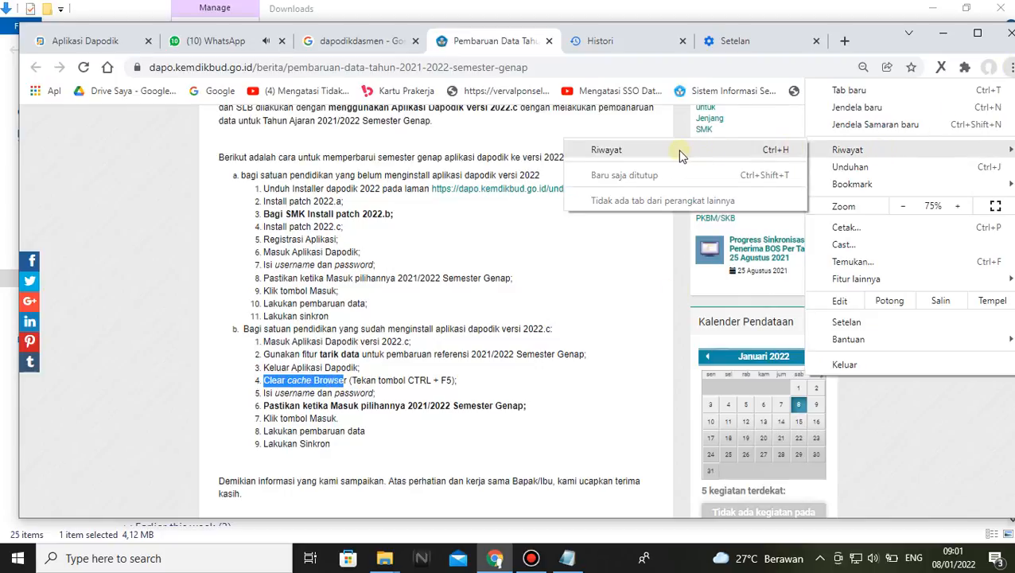
{"action": "left_click", "coordinate": [583, 388]}
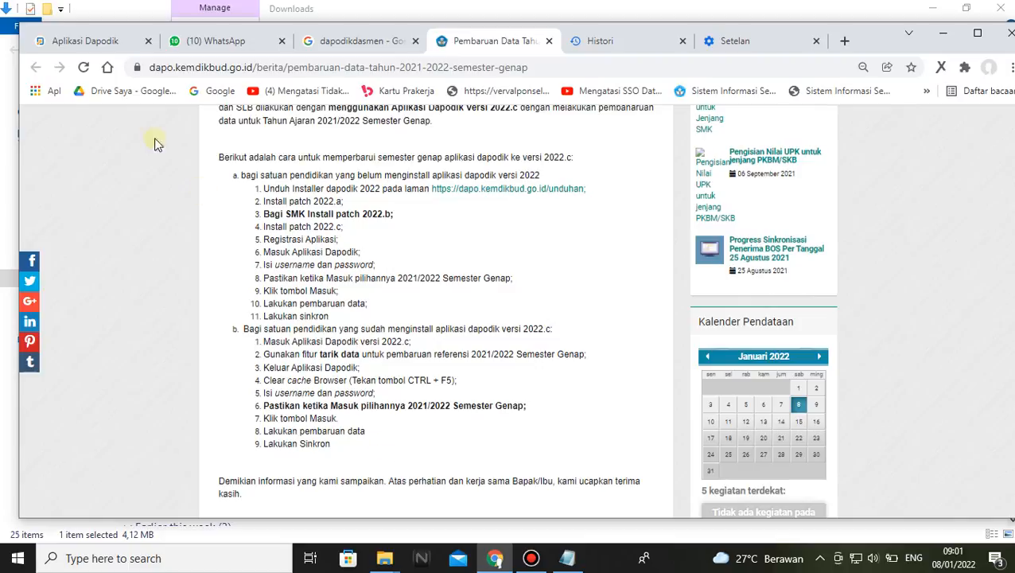
Check the semester and version in the Dapodik dashboard title, marking "Genap (versi 2022.c)"
{"action": "left_click", "coordinate": [70, 39]}
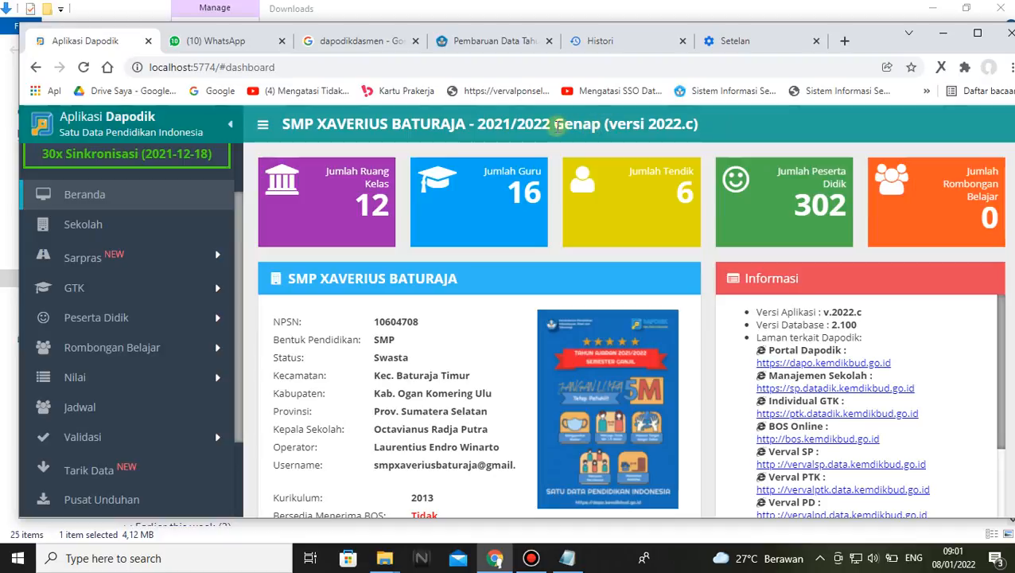
{"action": "left_click_drag", "start_coordinate": [554, 126], "coordinate": [709, 121]}
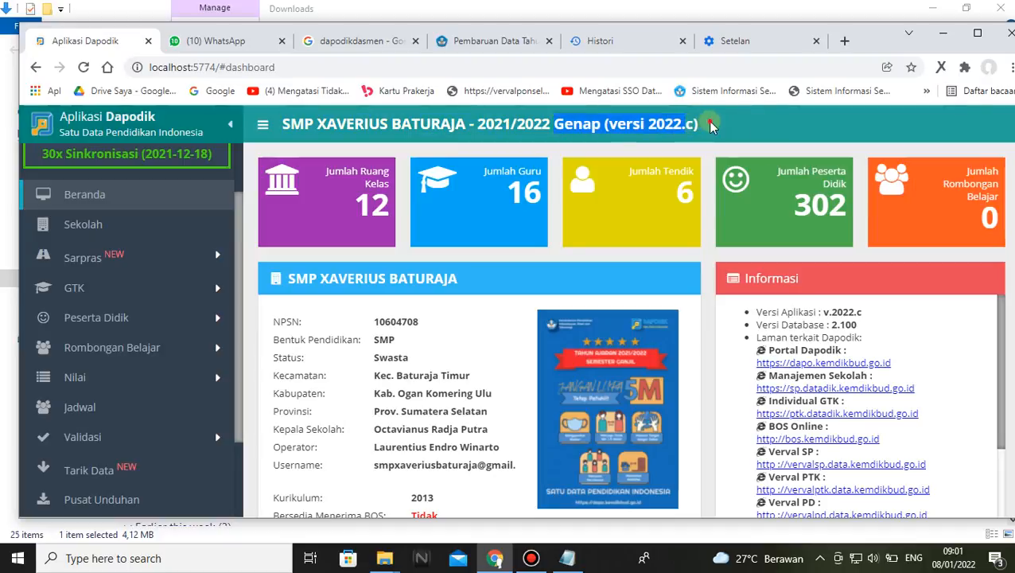
{"action": "left_click", "coordinate": [712, 127]}
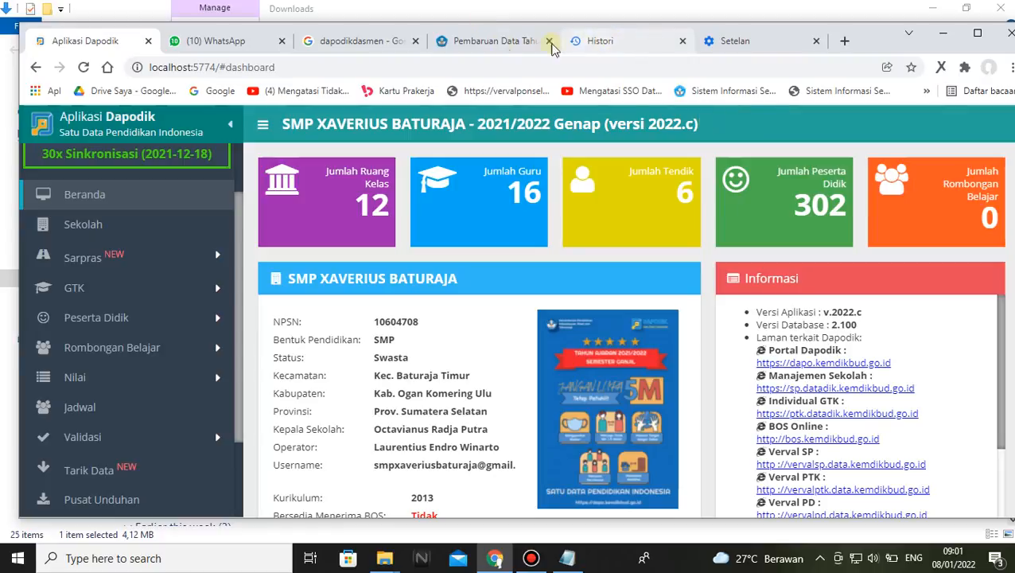
Return to the update article and mark the Install patch 2022.a and Install patch 2022.c instructions in section a
{"action": "left_click", "coordinate": [500, 47]}
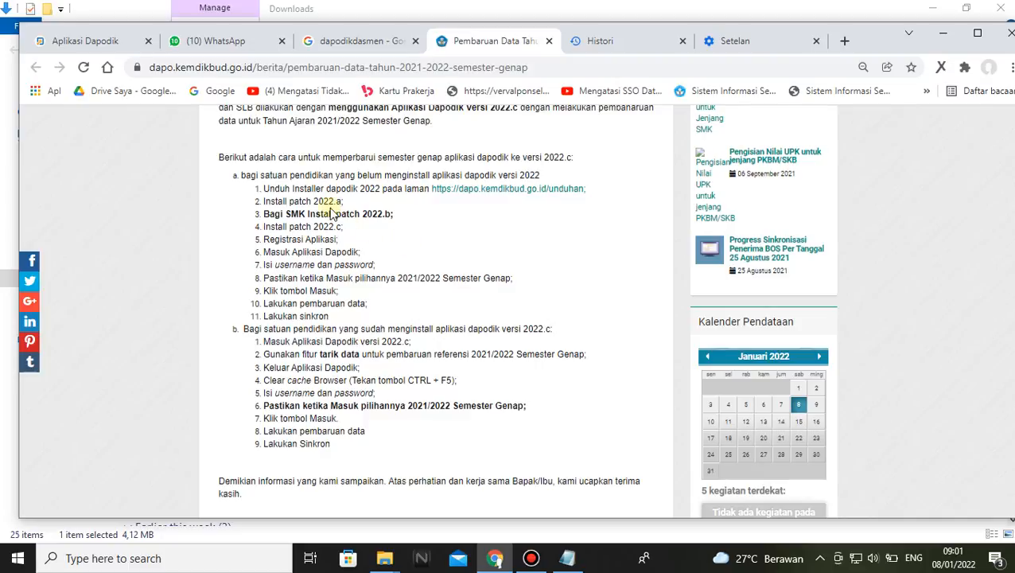
{"action": "left_click_drag", "start_coordinate": [264, 201], "coordinate": [345, 206]}
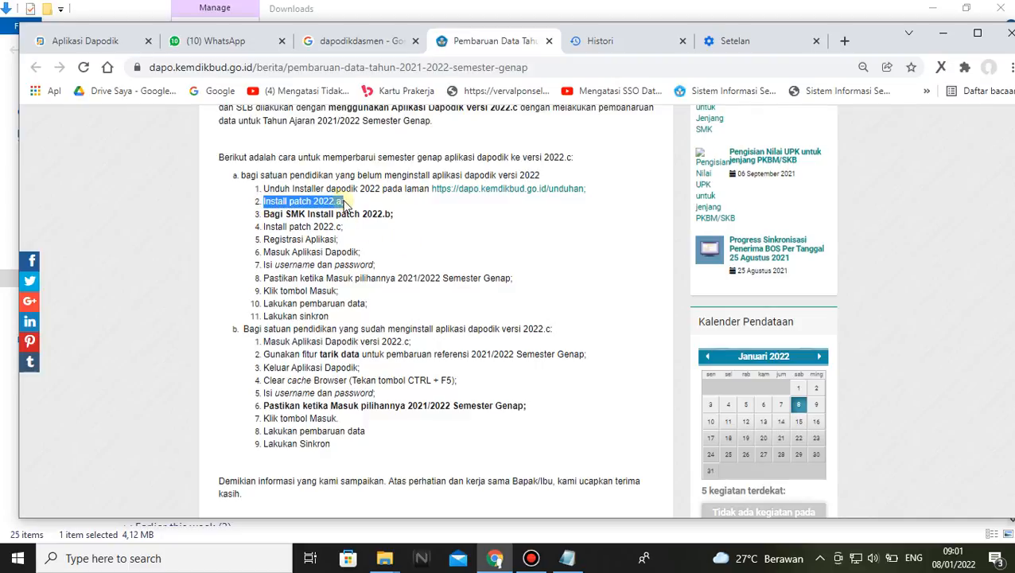
{"action": "left_click", "coordinate": [347, 205]}
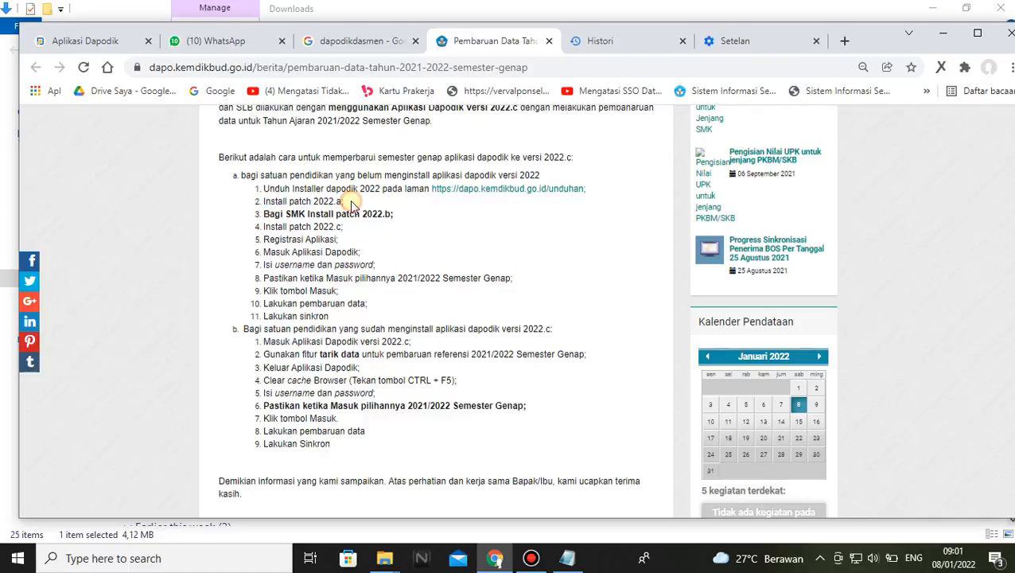
{"action": "left_click_drag", "start_coordinate": [264, 227], "coordinate": [346, 230]}
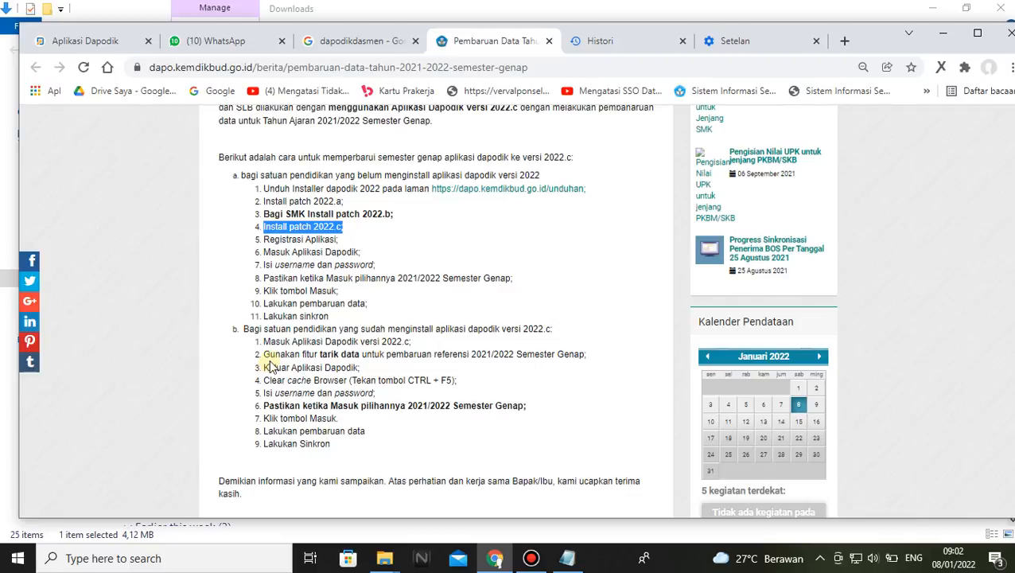
Mark the section b instructions on tarik data for the 2021/2022 Semester Genap references and on leaving Dapodik
{"action": "left_click_drag", "start_coordinate": [263, 353], "coordinate": [602, 363]}
{"action": "left_click", "coordinate": [602, 364]}
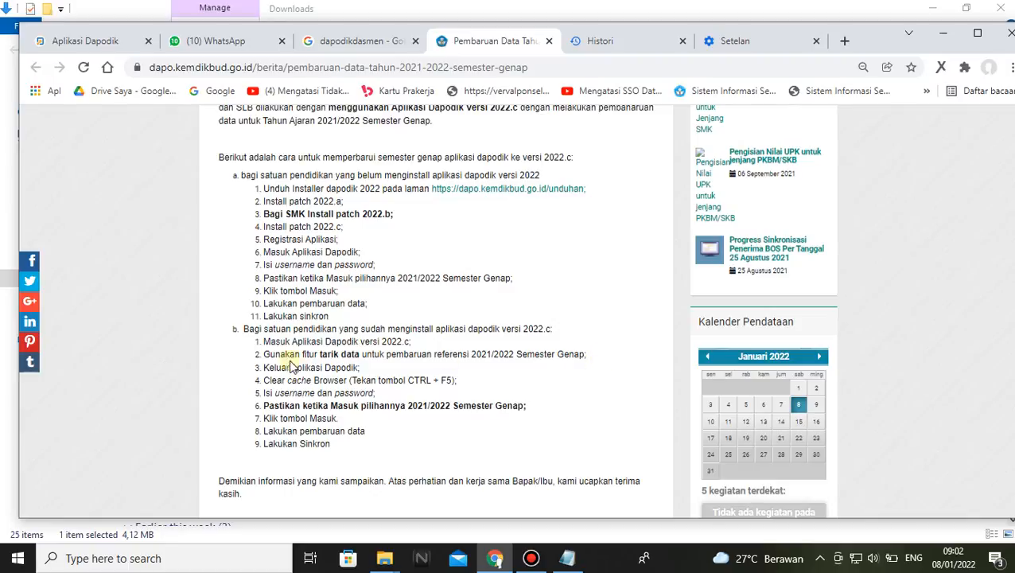
{"action": "left_click_drag", "start_coordinate": [261, 354], "coordinate": [579, 363]}
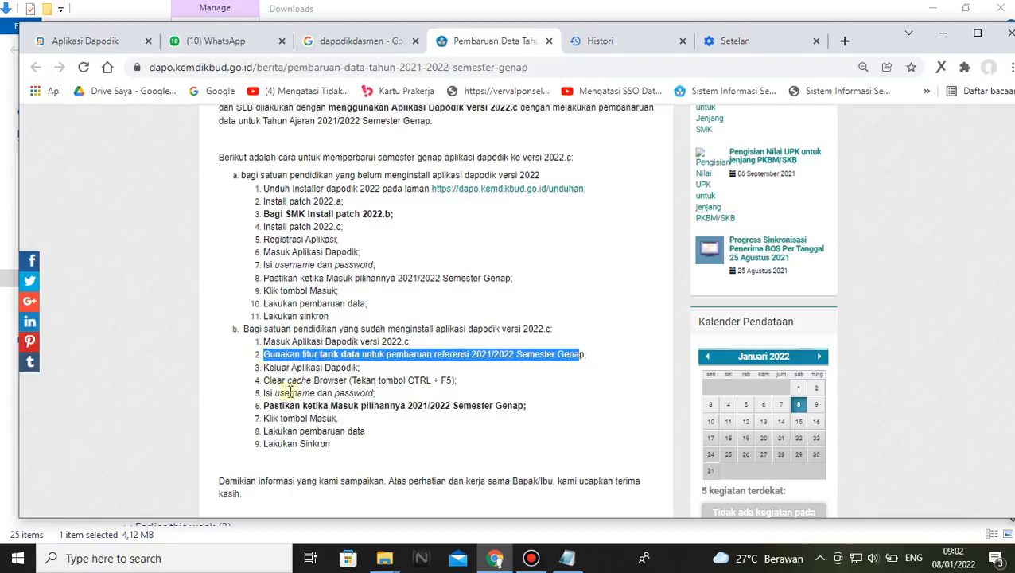
{"action": "left_click_drag", "start_coordinate": [263, 367], "coordinate": [367, 372]}
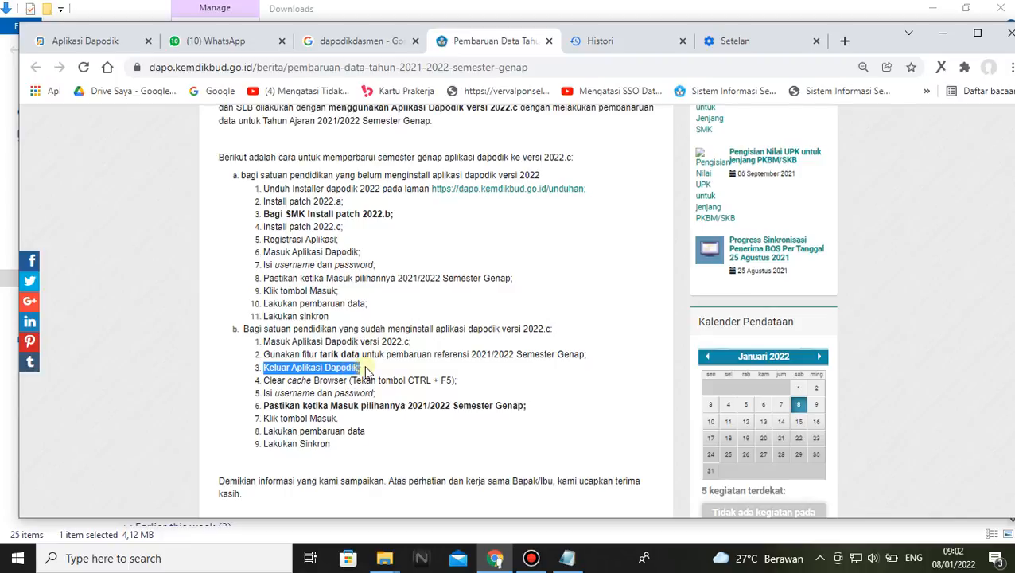
Show the browser's Riwayat option once more and mark the article's instruction on filling in the username and password
{"action": "left_click", "coordinate": [1007, 67]}
{"action": "mouse_move", "coordinate": [847, 151]}
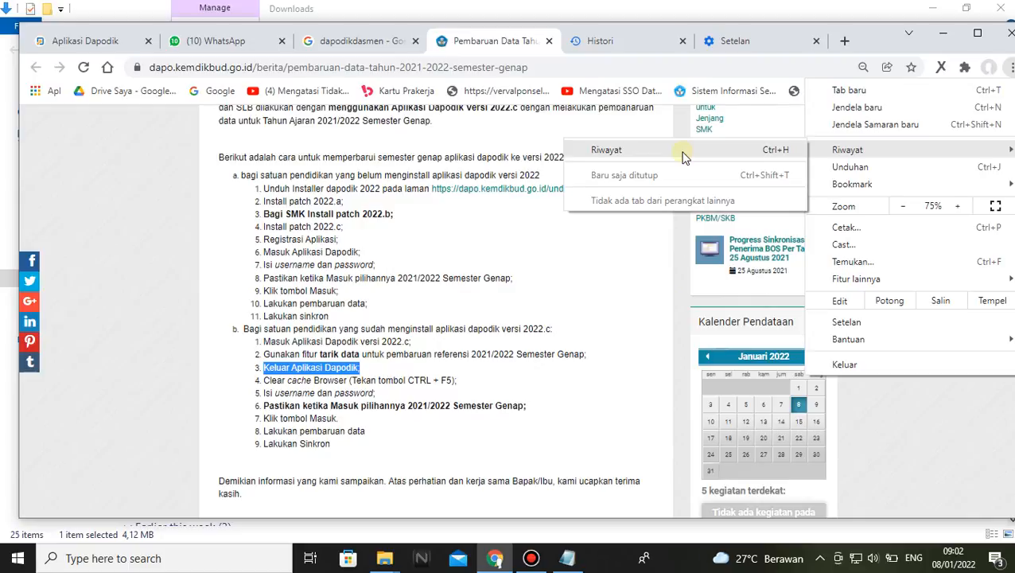
{"action": "left_click", "coordinate": [491, 383]}
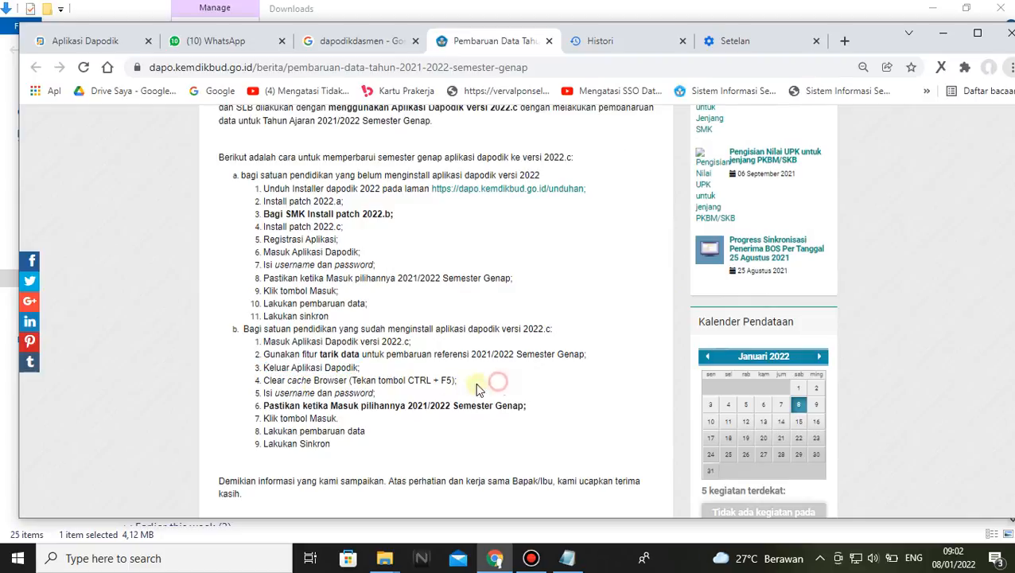
{"action": "left_click_drag", "start_coordinate": [263, 392], "coordinate": [390, 403]}
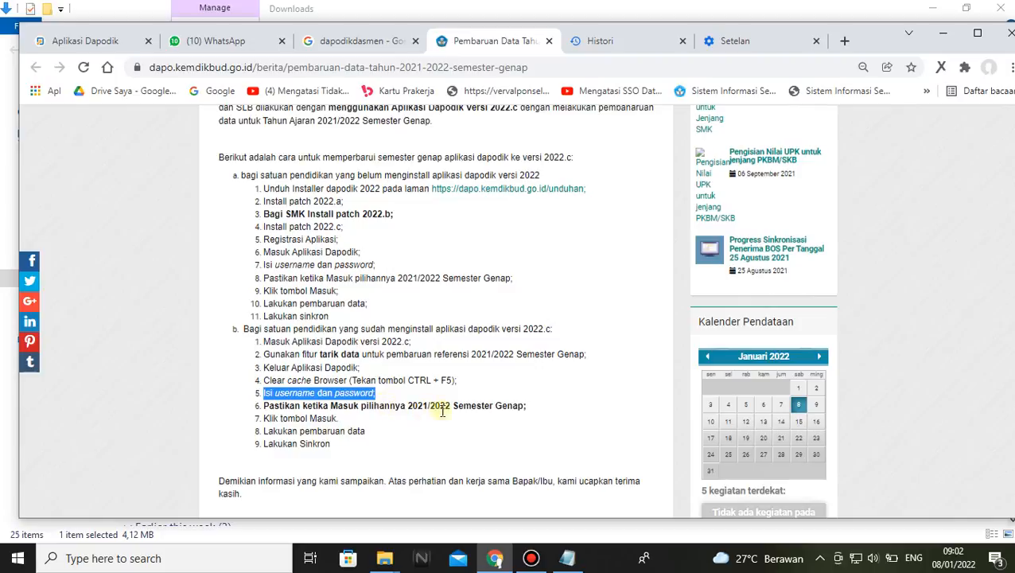
View the Dapodik dashboard, return to the update article and mark the "Lakukan pembaruan data" and "Lakukan Sinkron" instructions
{"action": "left_click", "coordinate": [67, 40]}
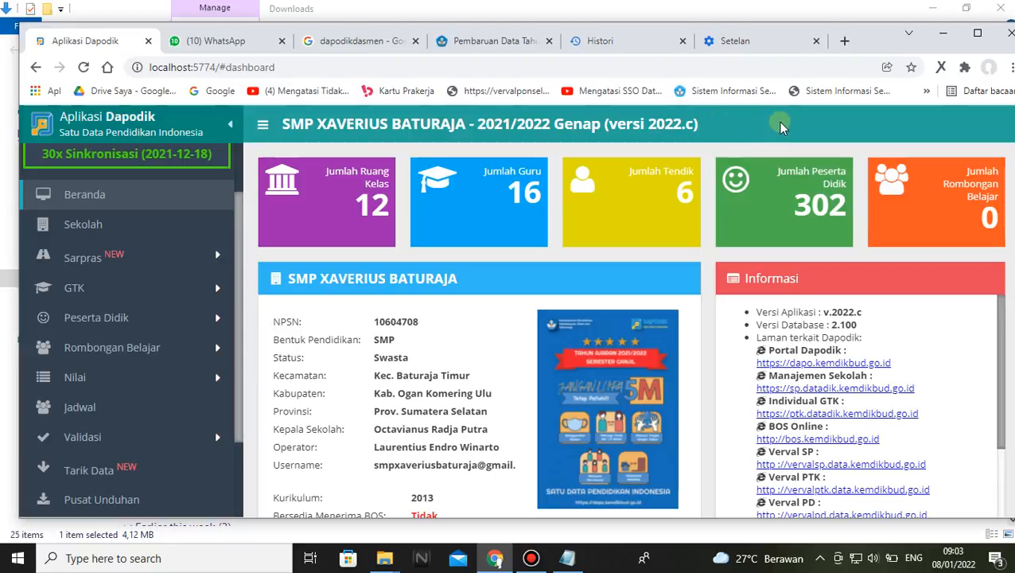
{"action": "left_click", "coordinate": [593, 40]}
{"action": "left_click", "coordinate": [493, 40]}
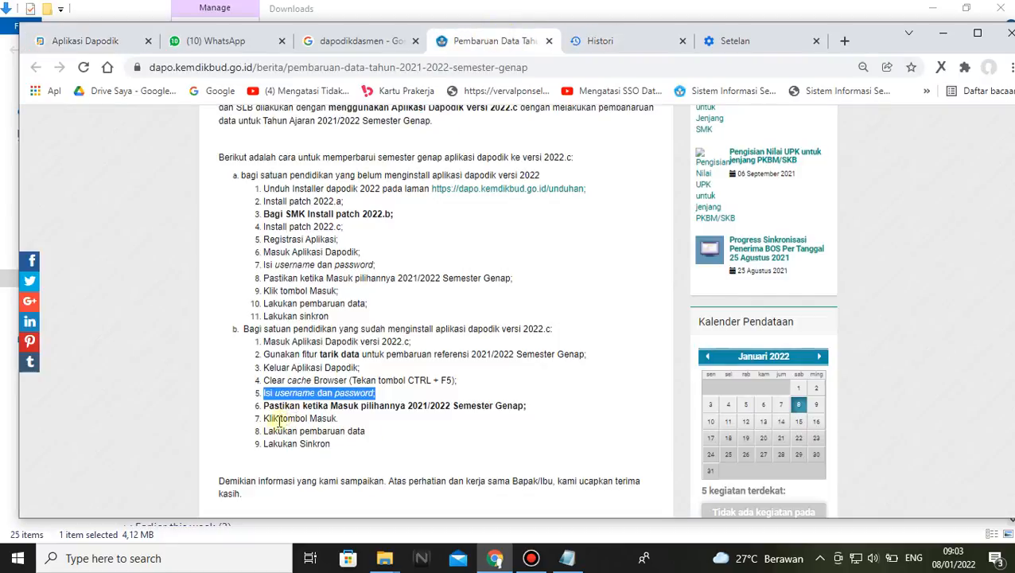
{"action": "left_click_drag", "start_coordinate": [367, 434], "coordinate": [261, 433]}
{"action": "left_click", "coordinate": [384, 437]}
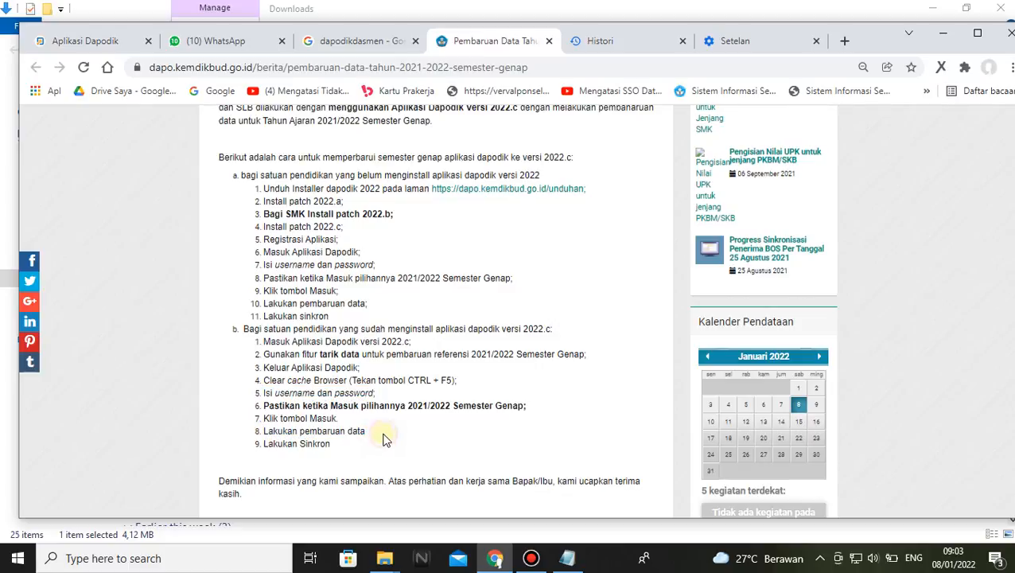
{"action": "left_click_drag", "start_coordinate": [374, 435], "coordinate": [262, 435]}
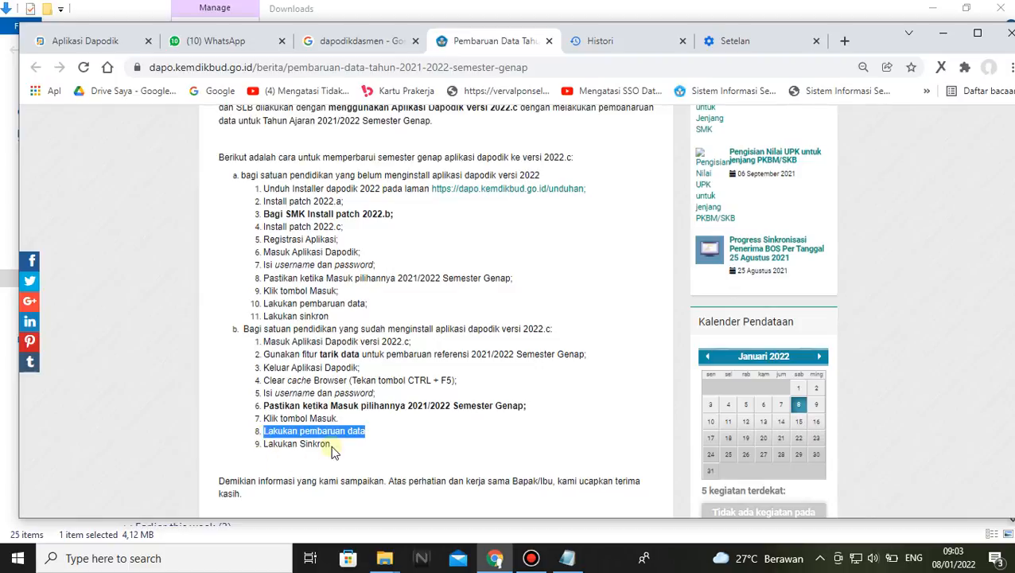
{"action": "left_click_drag", "start_coordinate": [333, 451], "coordinate": [261, 447]}
{"action": "left_click", "coordinate": [334, 455]}
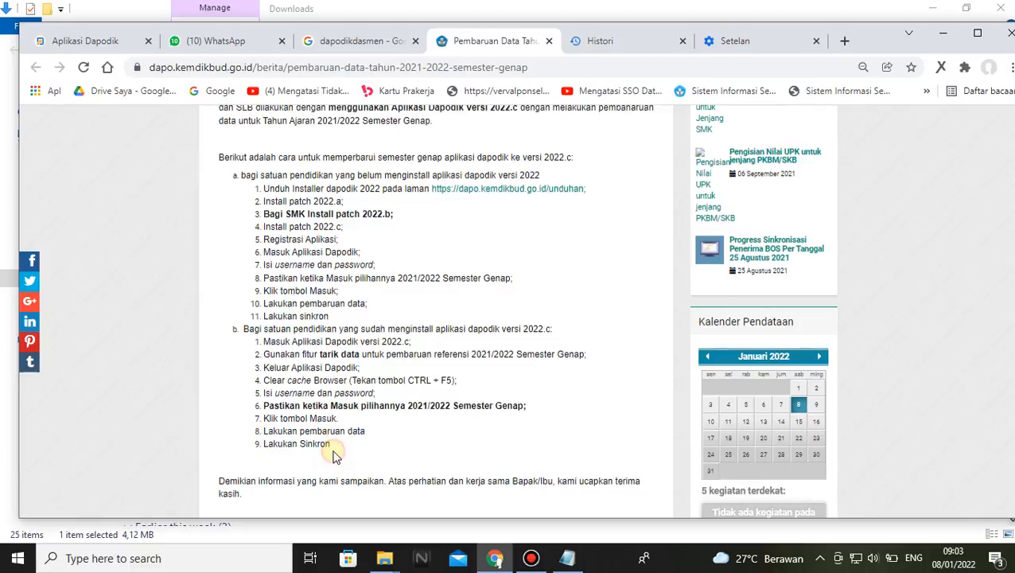
Return to Dapodik, open Validasi Lokal and check the Sarpras and Peserta Didik validation results
{"action": "left_click", "coordinate": [76, 41]}
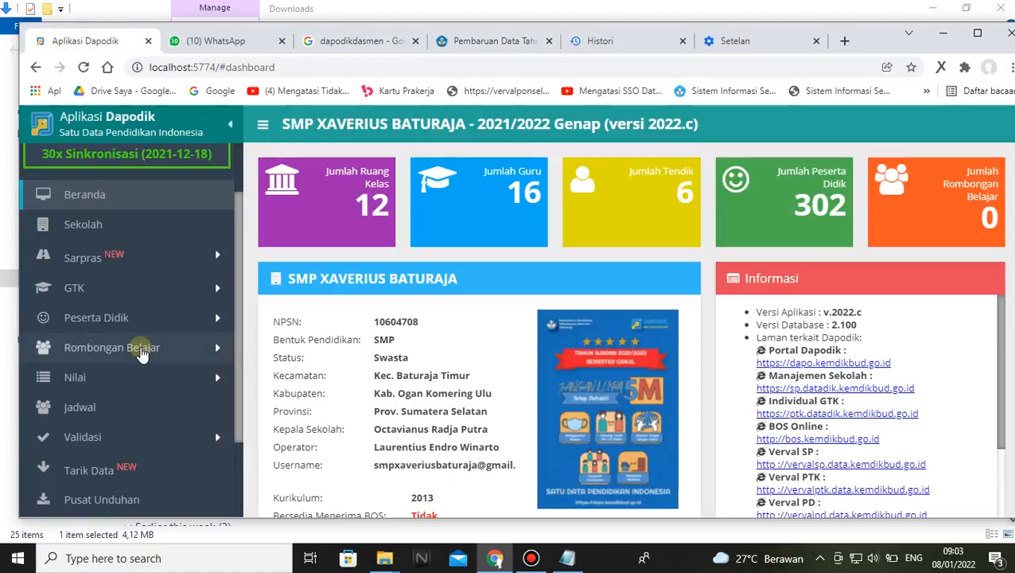
{"action": "left_click", "coordinate": [149, 446]}
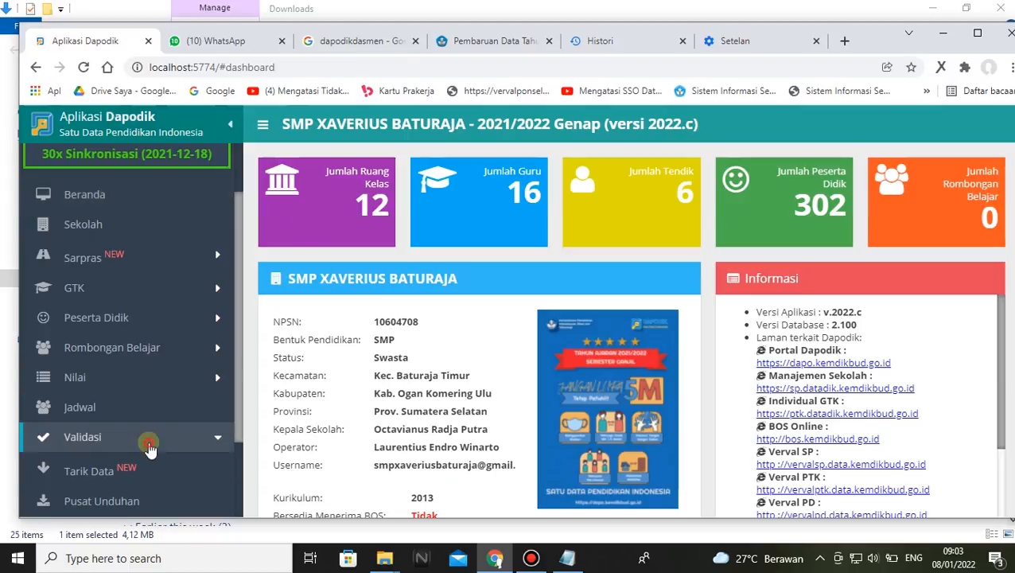
{"action": "left_click", "coordinate": [119, 467]}
{"action": "left_click", "coordinate": [365, 235]}
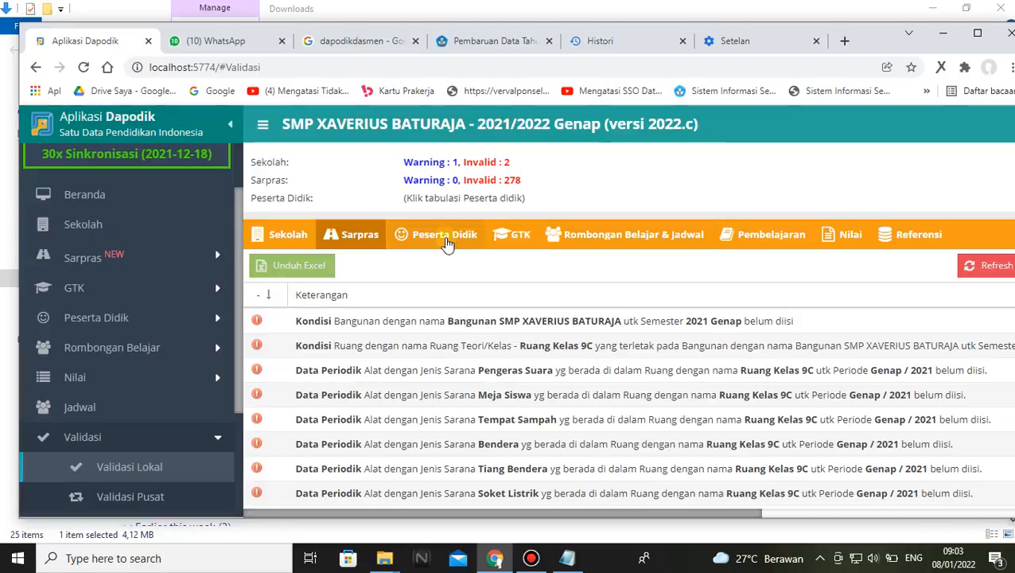
{"action": "left_click", "coordinate": [443, 238]}
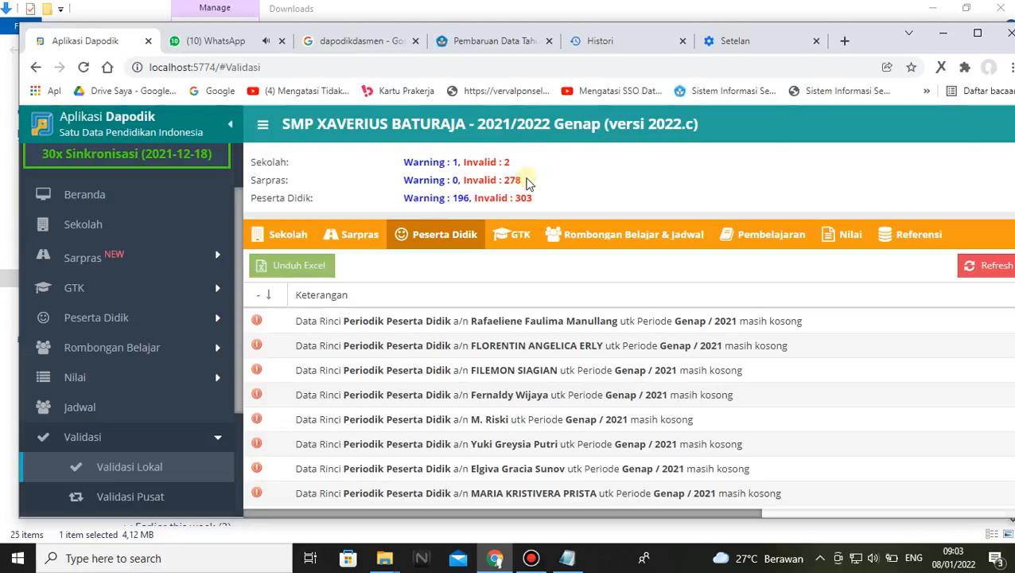
{"action": "left_click", "coordinate": [359, 237]}
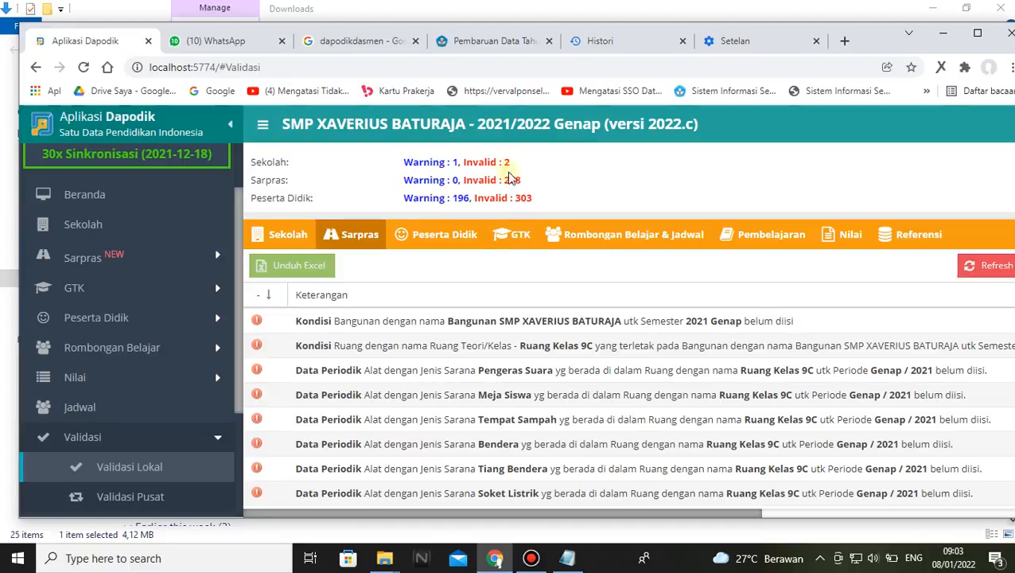
Look through the validation summary and enlarge its area so every category from Sekolah to Referensi fits
{"action": "scroll", "coordinate": [560, 193], "scroll_direction": "down", "scroll_amount": 3}
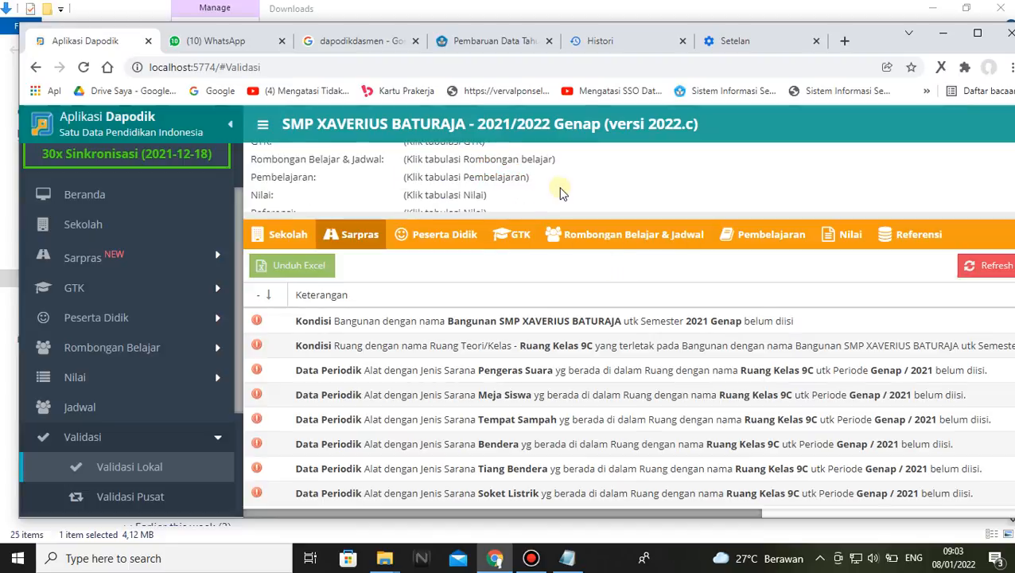
{"action": "scroll", "coordinate": [560, 194], "scroll_direction": "up", "scroll_amount": 3}
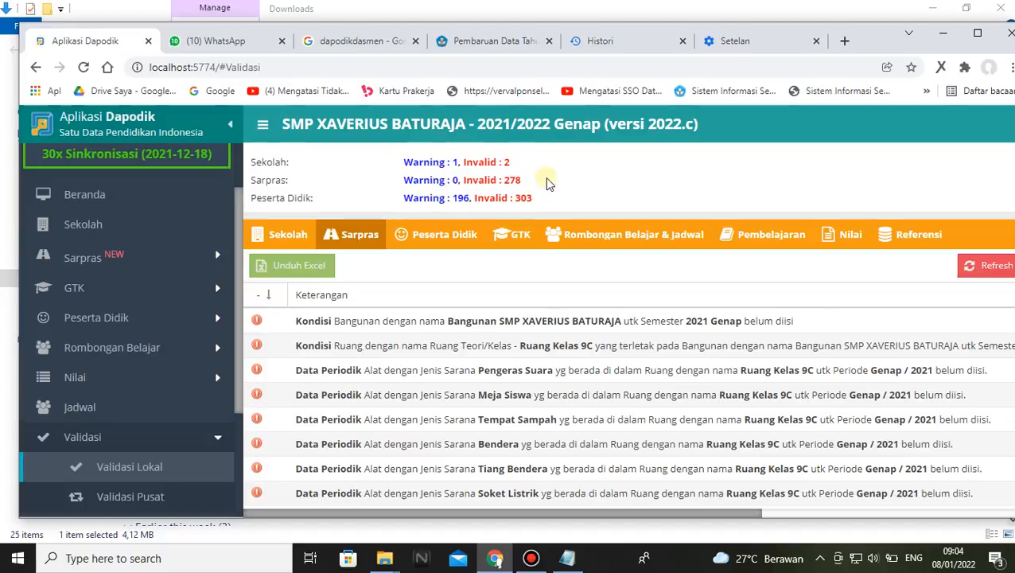
{"action": "scroll", "coordinate": [544, 183], "scroll_direction": "down", "scroll_amount": 2}
{"action": "scroll", "coordinate": [545, 183], "scroll_direction": "up", "scroll_amount": 2}
{"action": "scroll", "coordinate": [541, 200], "scroll_direction": "down", "scroll_amount": 2}
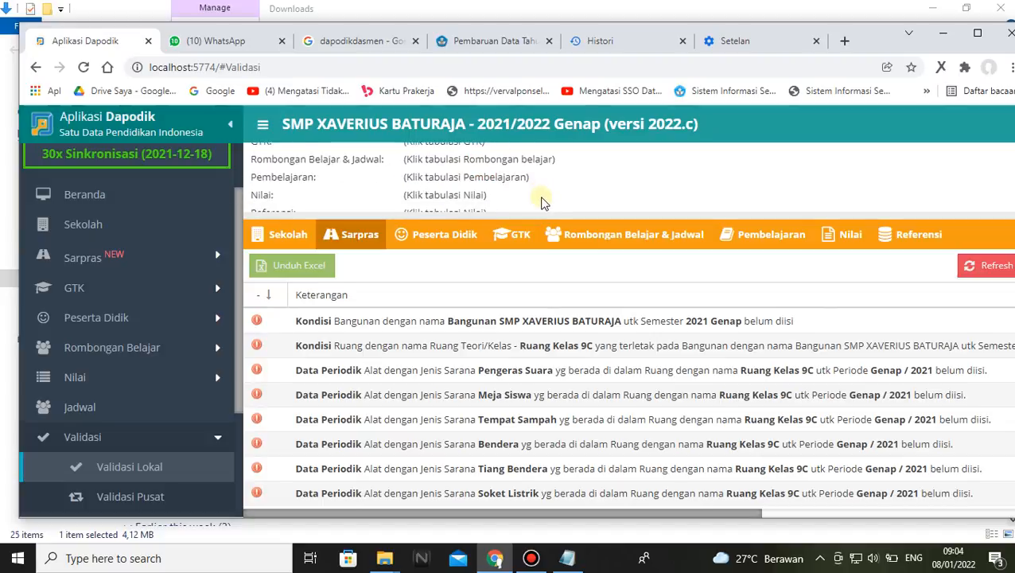
{"action": "scroll", "coordinate": [529, 208], "scroll_direction": "up", "scroll_amount": 2}
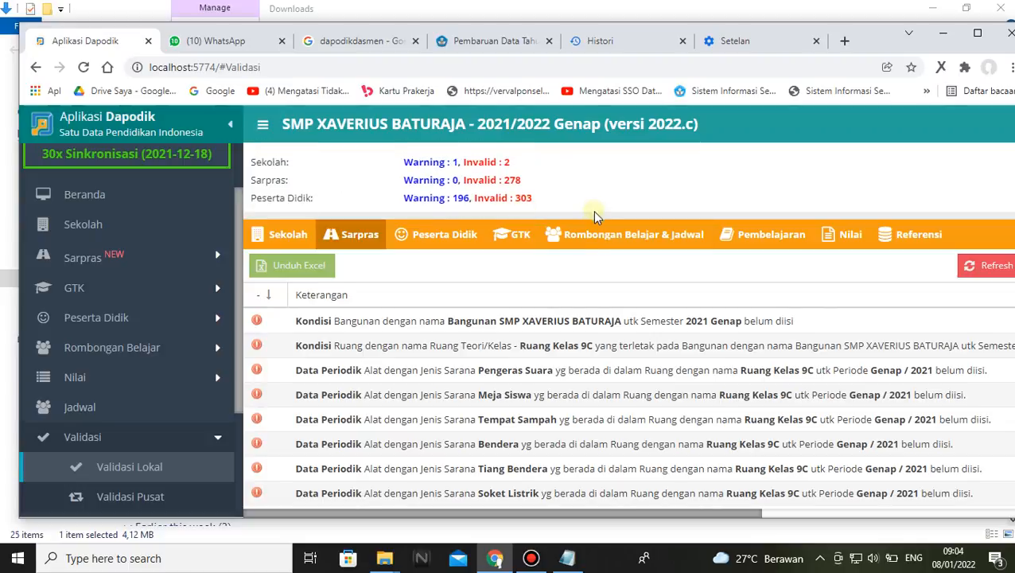
{"action": "left_click_drag", "start_coordinate": [593, 210], "coordinate": [592, 354]}
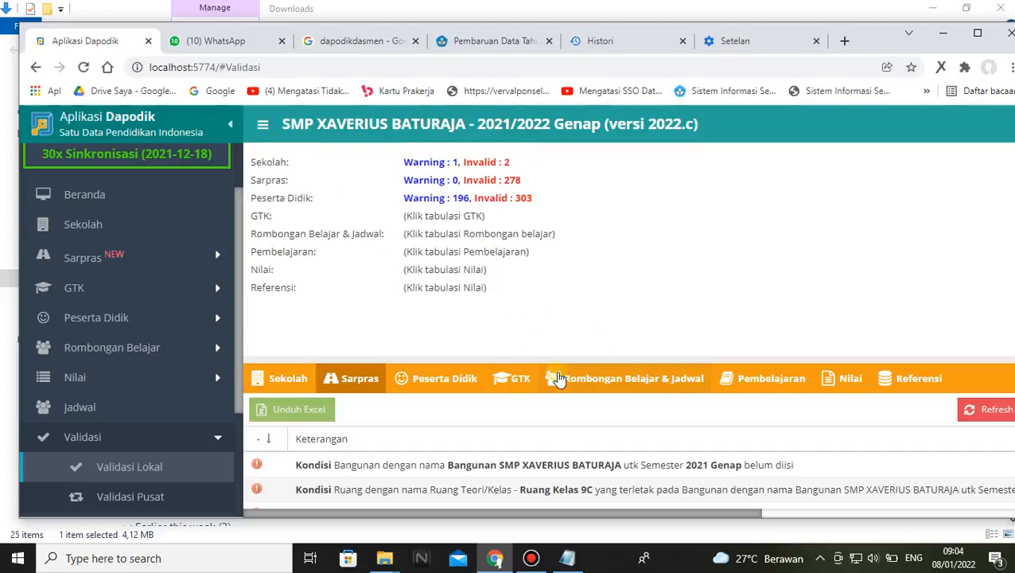
Run the local validation for GTK, Rombongan Belajar & Jadwal, Pembelajaran, Nilai and Referensi
{"action": "left_click", "coordinate": [464, 378]}
{"action": "left_click", "coordinate": [728, 390]}
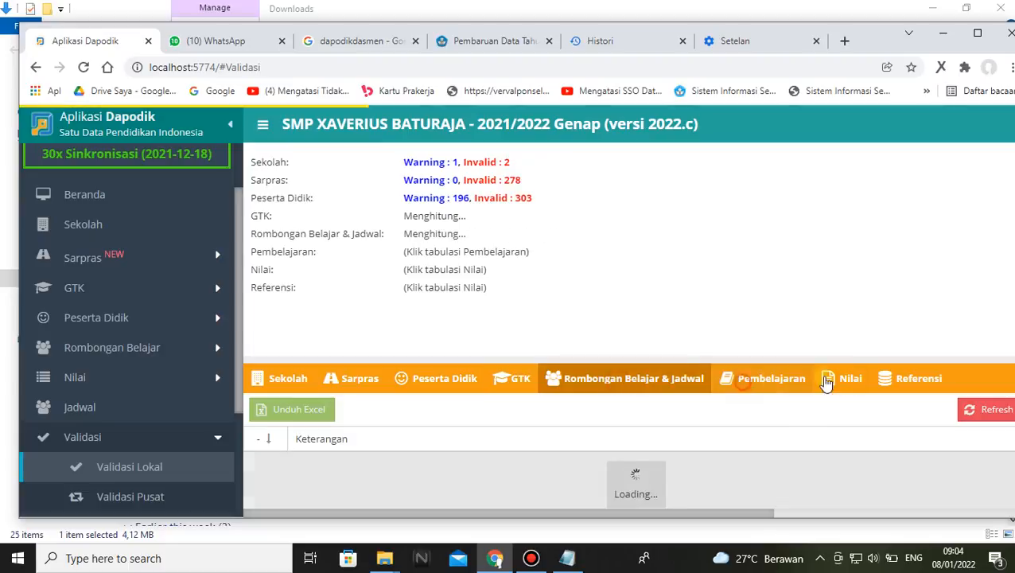
{"action": "left_click", "coordinate": [829, 381]}
{"action": "left_click", "coordinate": [923, 384]}
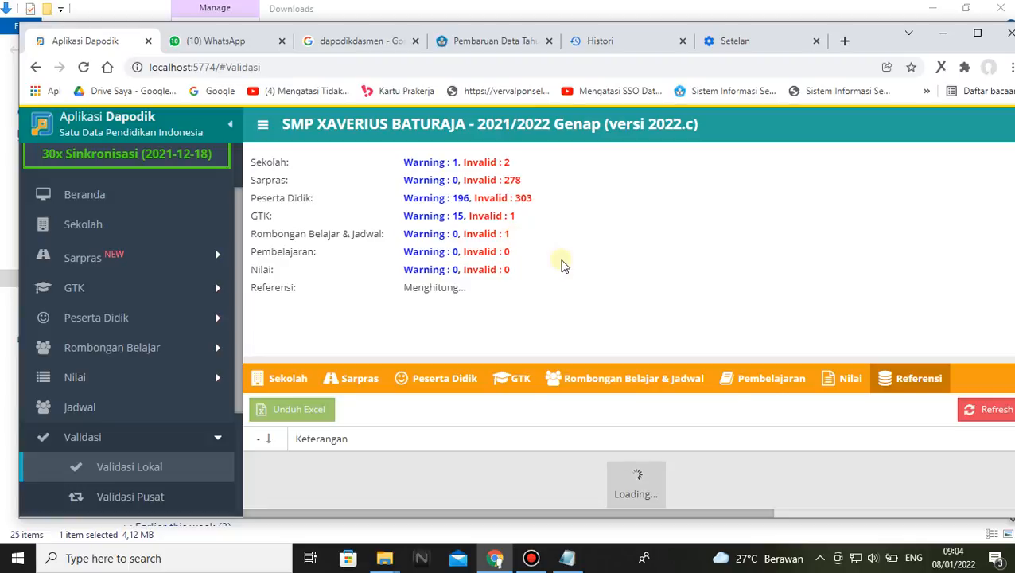
Review the Rombongan Belajar & Jadwal and GTK validation results and mark the Sekolah invalid count in the summary
{"action": "left_click", "coordinate": [666, 386]}
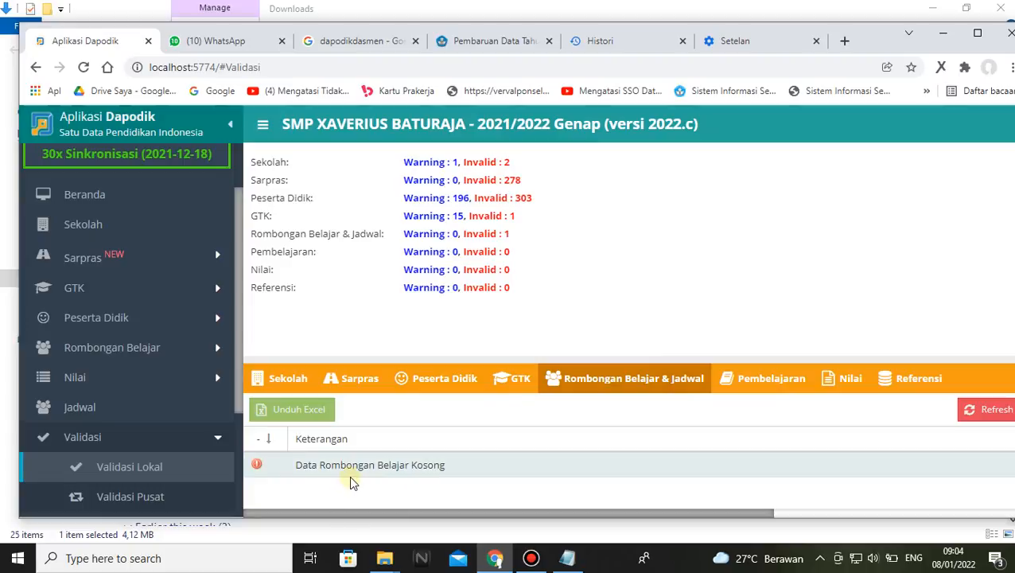
{"action": "left_click", "coordinate": [517, 381]}
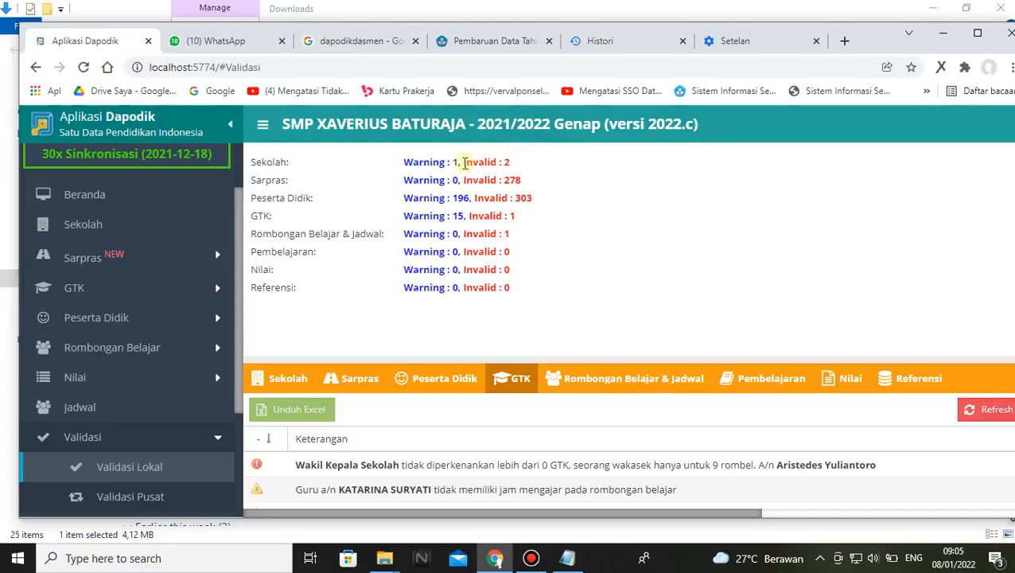
{"action": "left_click_drag", "start_coordinate": [464, 163], "coordinate": [518, 161]}
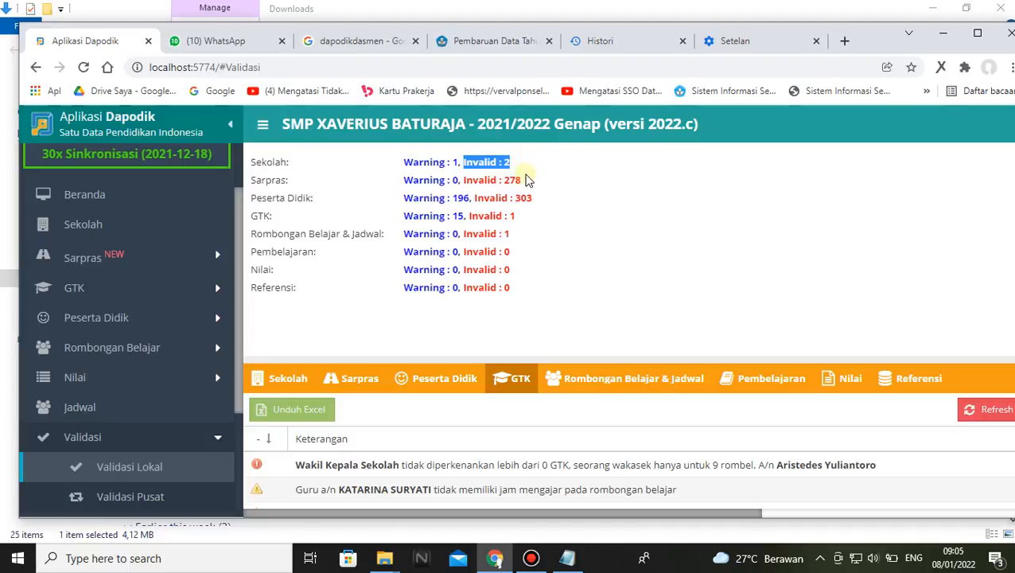
{"action": "left_click", "coordinate": [526, 181]}
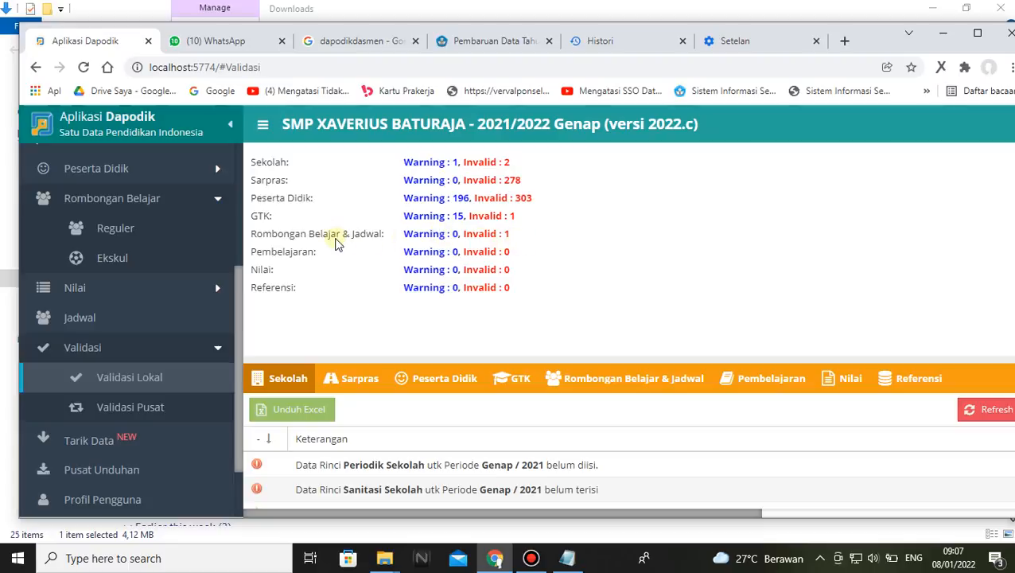
Open the Reguler list of Rombongan Belajar and look over its columns
{"action": "scroll", "coordinate": [178, 218], "scroll_direction": "down", "scroll_amount": 2}
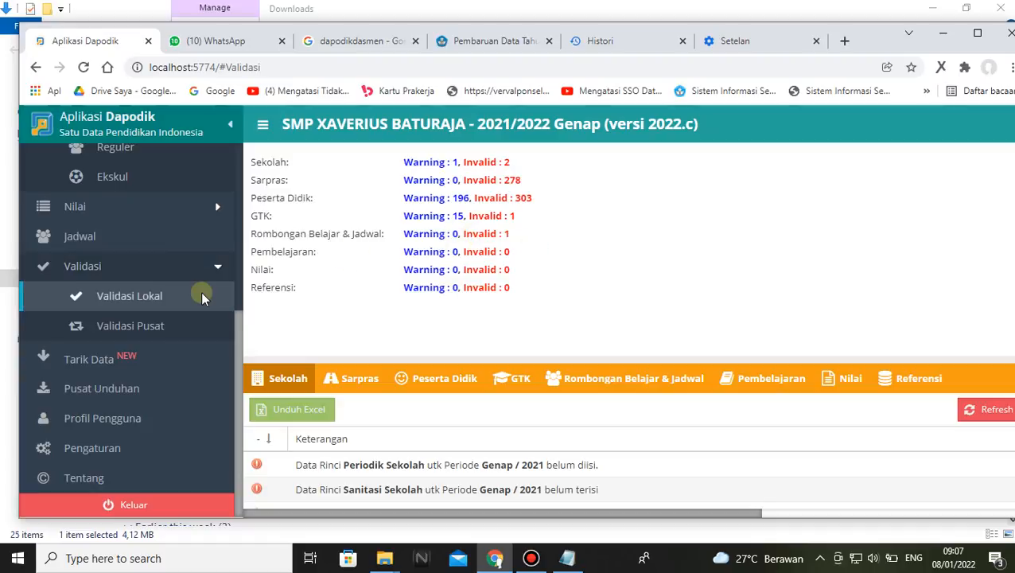
{"action": "scroll", "coordinate": [138, 230], "scroll_direction": "up", "scroll_amount": 4}
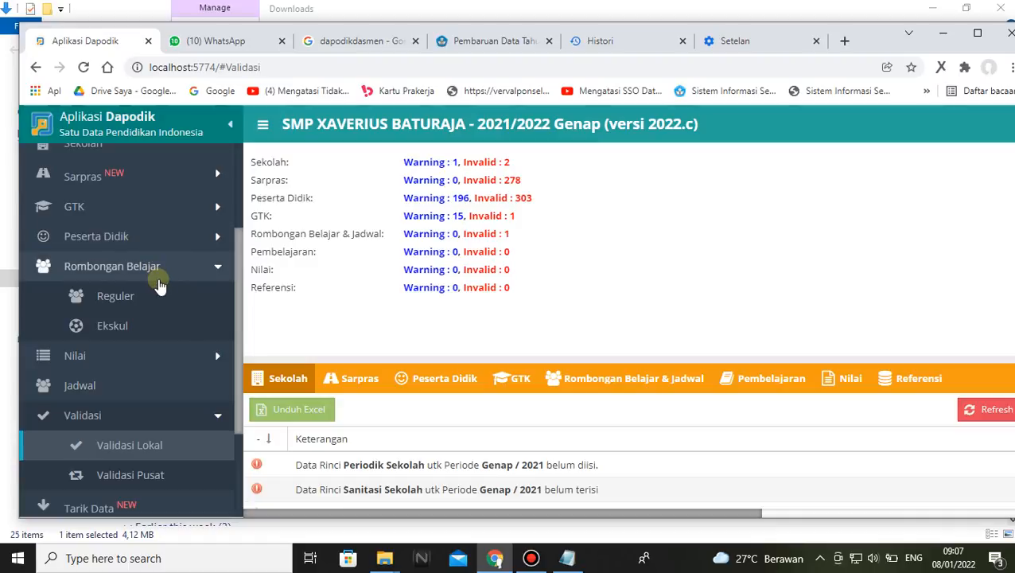
{"action": "left_click", "coordinate": [128, 298]}
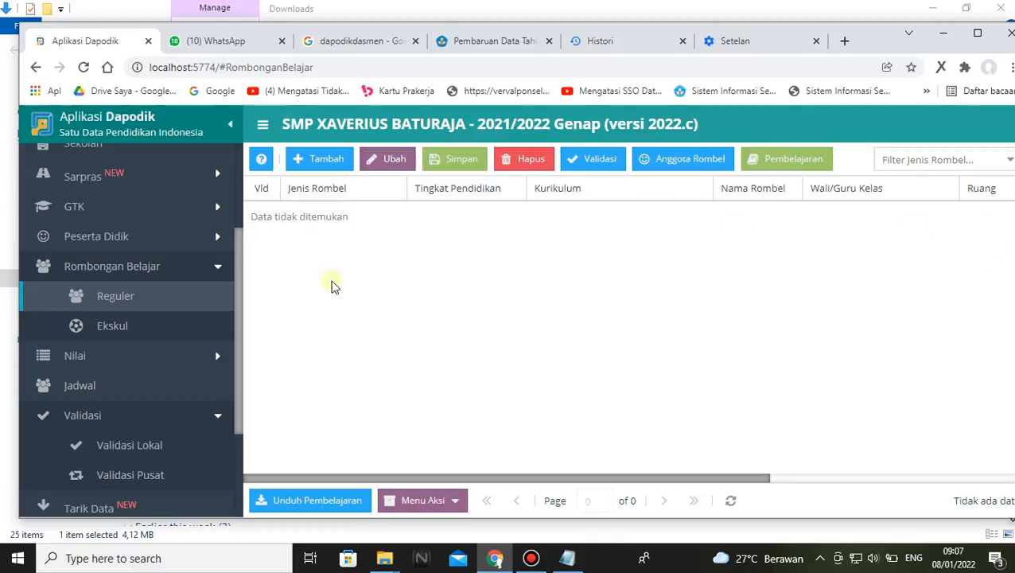
{"action": "left_click_drag", "start_coordinate": [710, 479], "coordinate": [643, 480]}
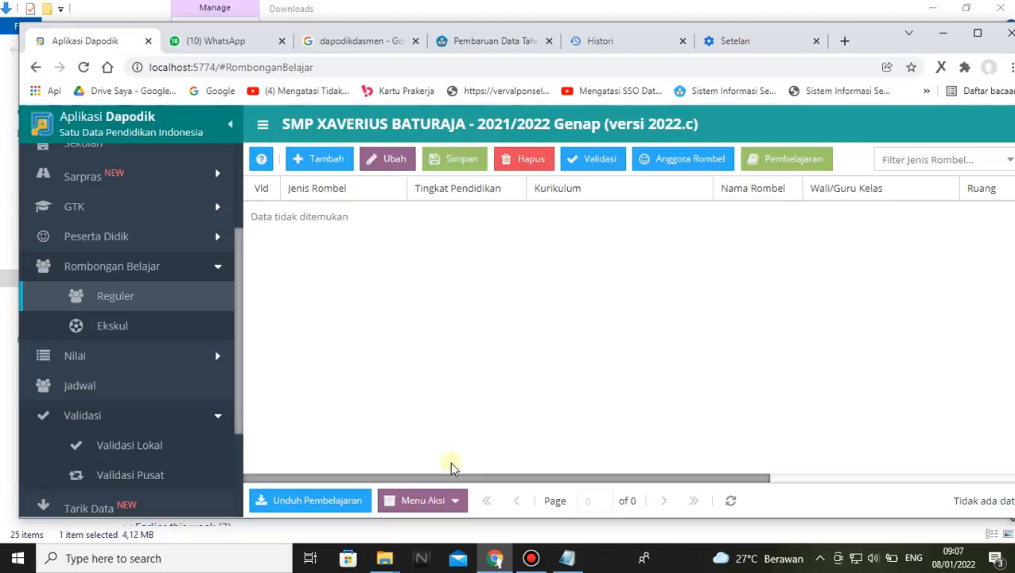
Continue Kelas 9D from semester 1 T.A 2021/2022 with Lanjutkan Semester, then save and confirm
{"action": "left_click", "coordinate": [458, 503]}
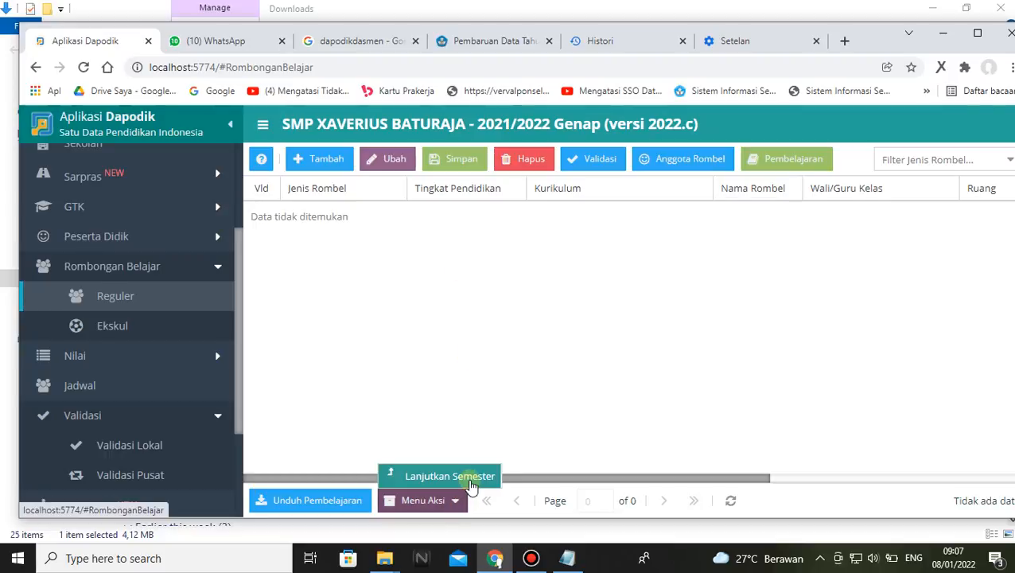
{"action": "left_click", "coordinate": [469, 482]}
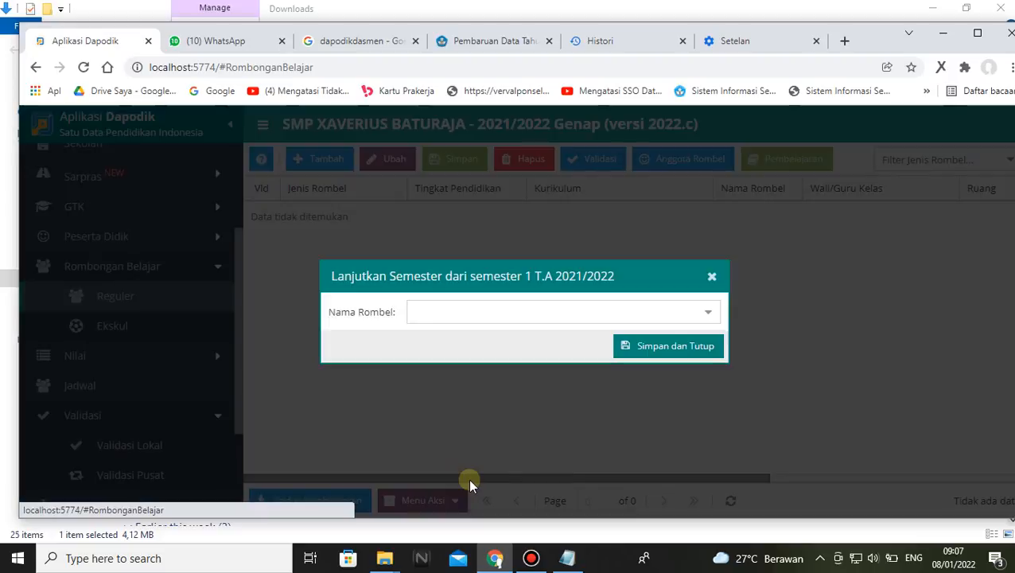
{"action": "left_click", "coordinate": [710, 313]}
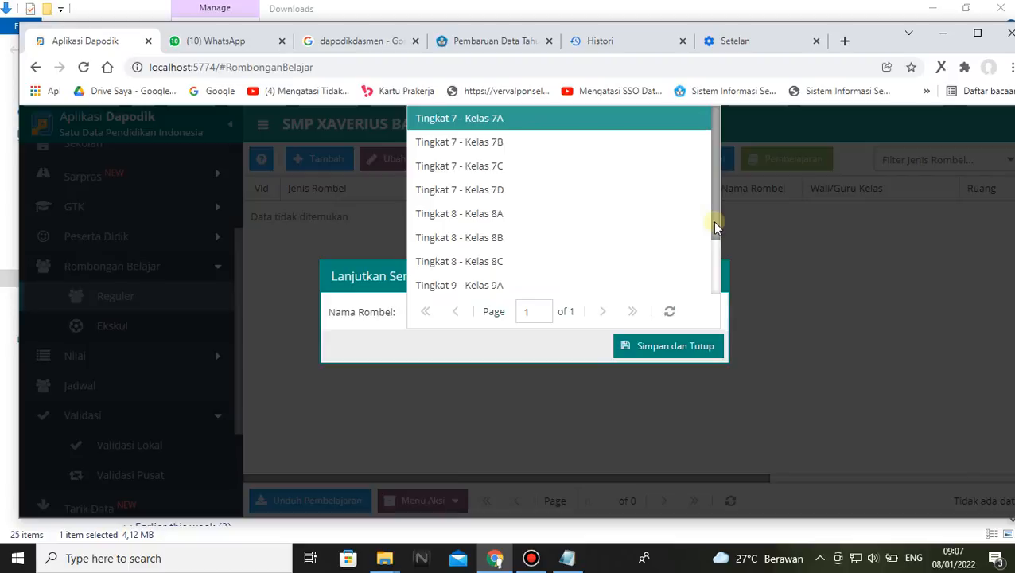
{"action": "left_click_drag", "start_coordinate": [713, 222], "coordinate": [721, 294]}
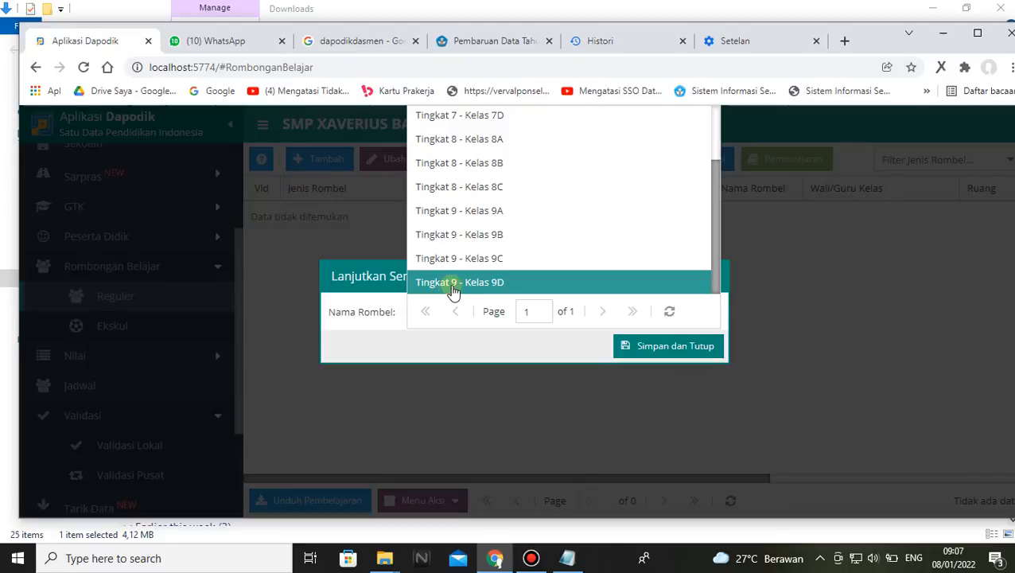
{"action": "scroll", "coordinate": [475, 284], "scroll_direction": "up", "scroll_amount": 2}
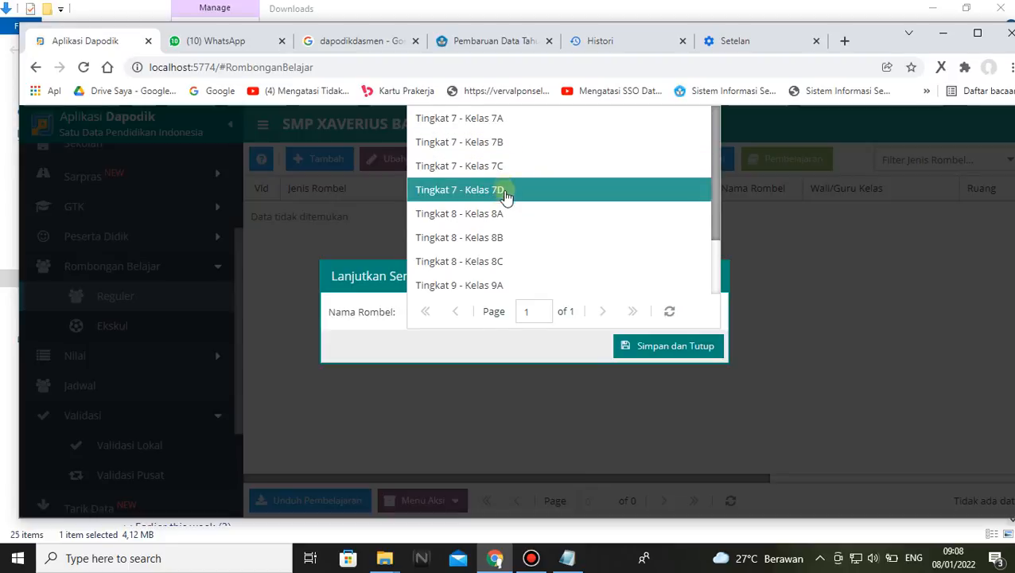
{"action": "scroll", "coordinate": [506, 196], "scroll_direction": "down", "scroll_amount": 2}
{"action": "left_click", "coordinate": [485, 280]}
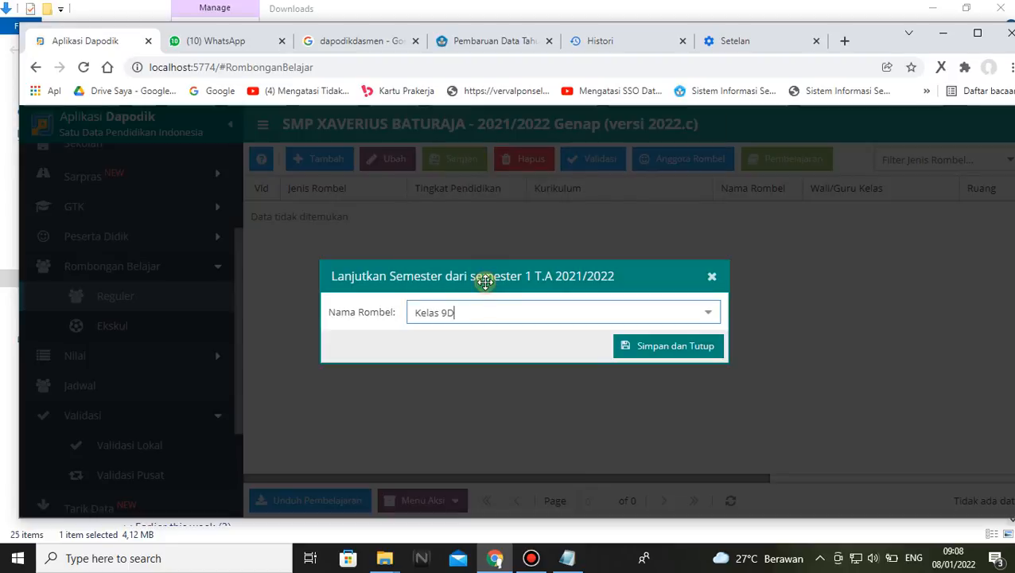
{"action": "left_click", "coordinate": [672, 348]}
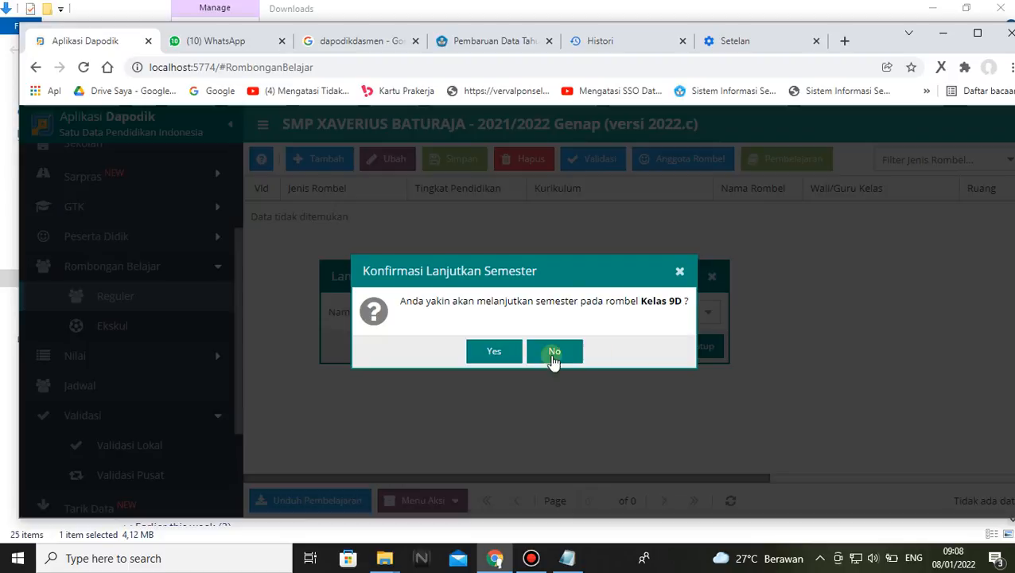
{"action": "left_click", "coordinate": [499, 351]}
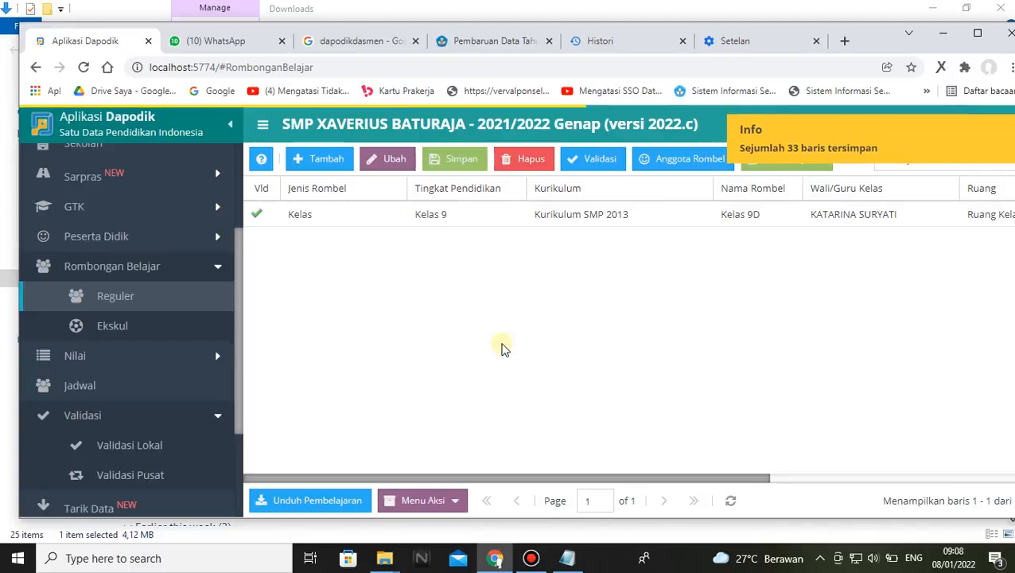
Carry Kelas 9C over from semester 1 T.A 2021/2022 with Lanjutkan Semester and confirm it
{"action": "left_click", "coordinate": [463, 502]}
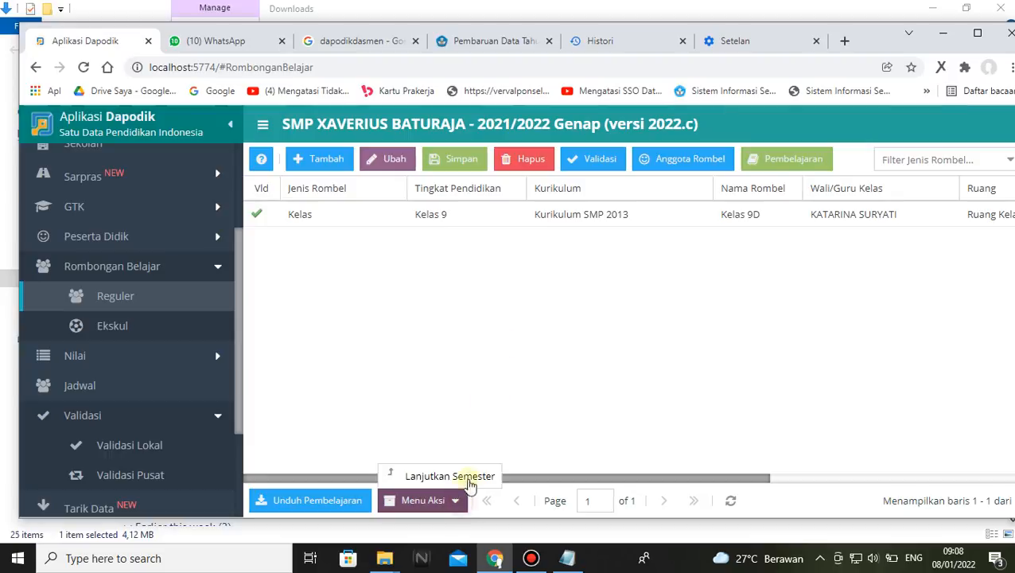
{"action": "left_click", "coordinate": [469, 479]}
{"action": "left_click", "coordinate": [705, 314]}
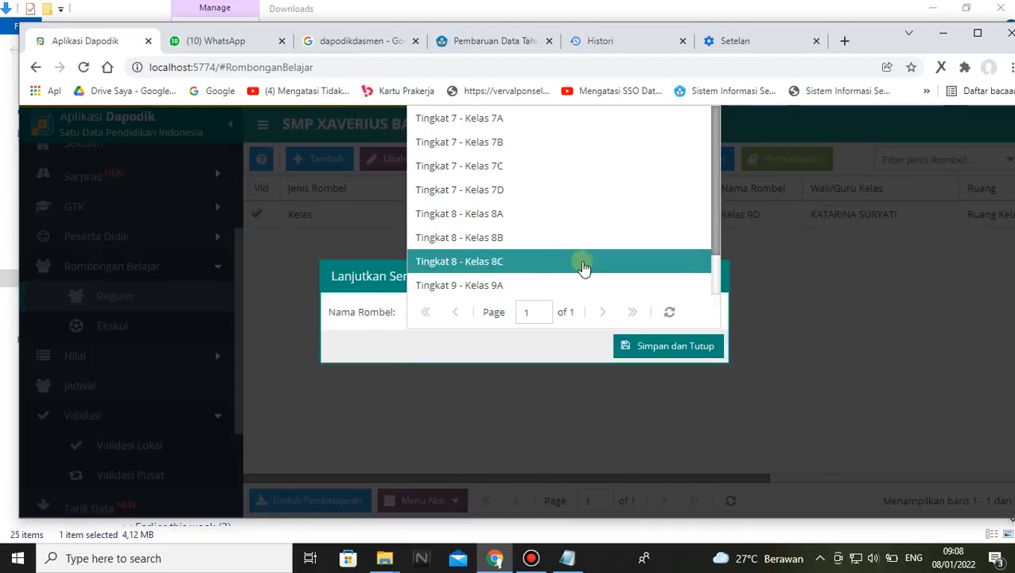
{"action": "scroll", "coordinate": [524, 236], "scroll_direction": "down", "scroll_amount": 1}
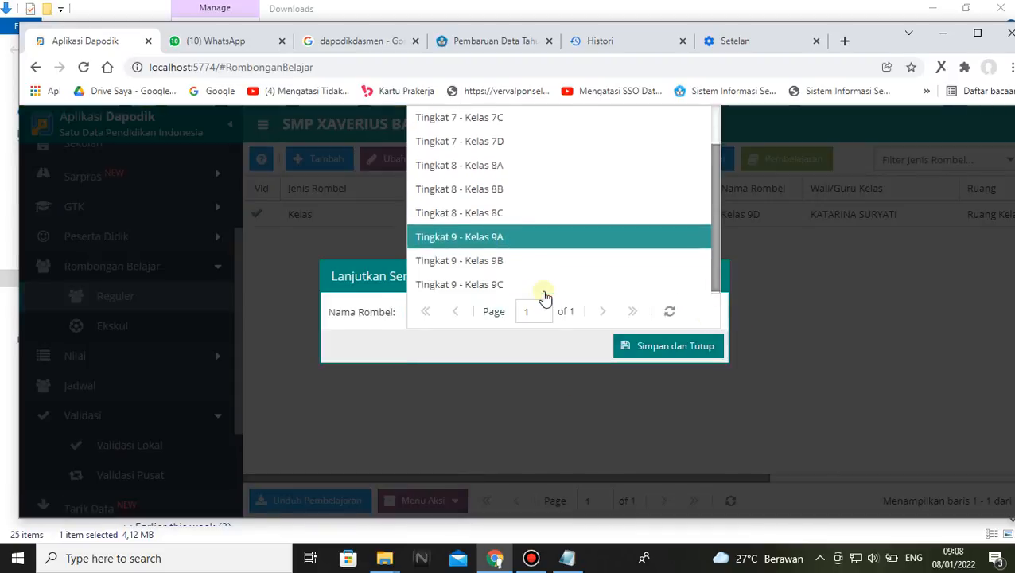
{"action": "left_click", "coordinate": [493, 284]}
{"action": "left_click", "coordinate": [653, 346]}
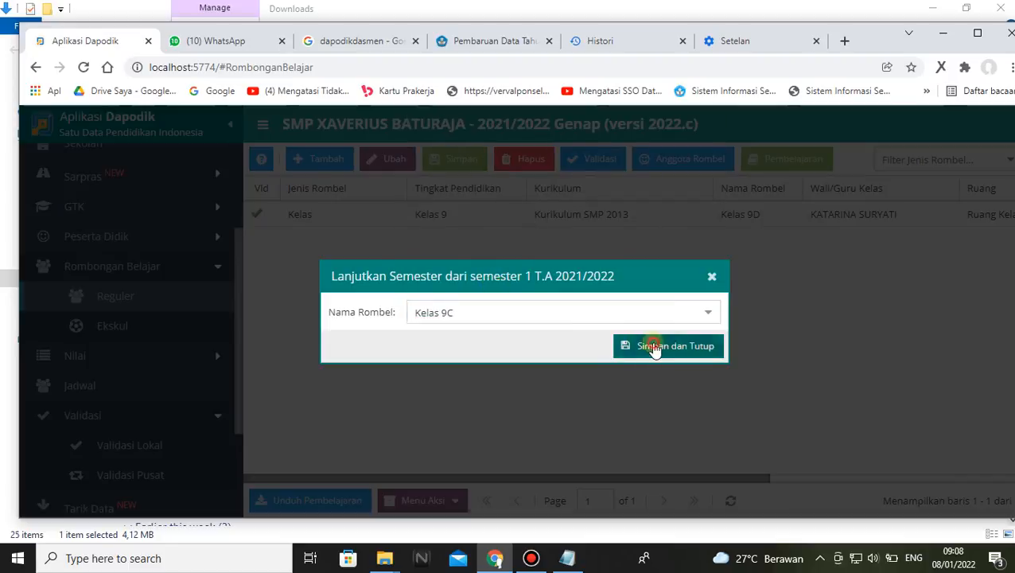
{"action": "left_click", "coordinate": [503, 352]}
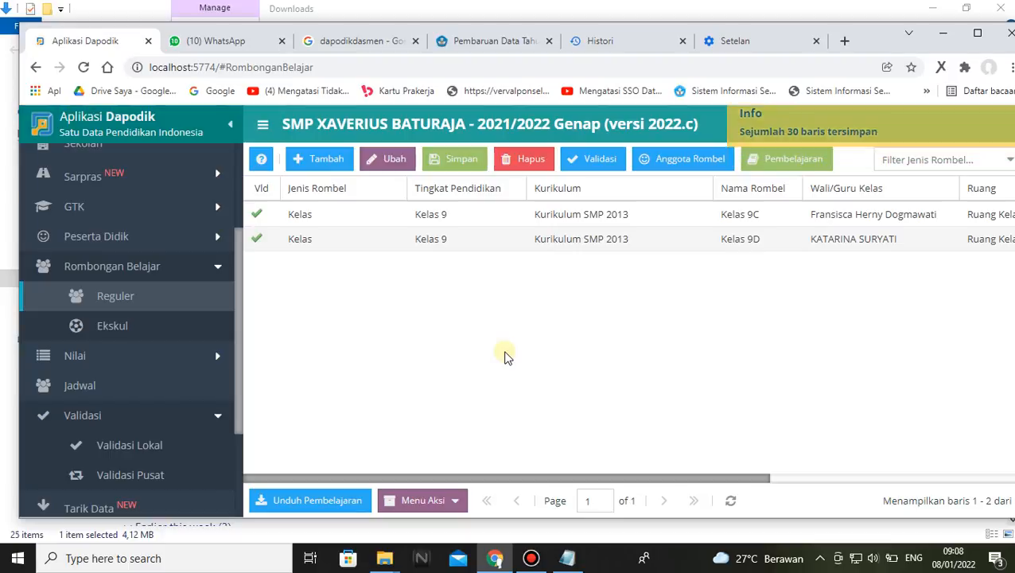
Continue Kelas 9B from semester 1 T.A 2021/2022 with Lanjutkan Semester, then save and confirm
{"action": "left_click", "coordinate": [451, 498]}
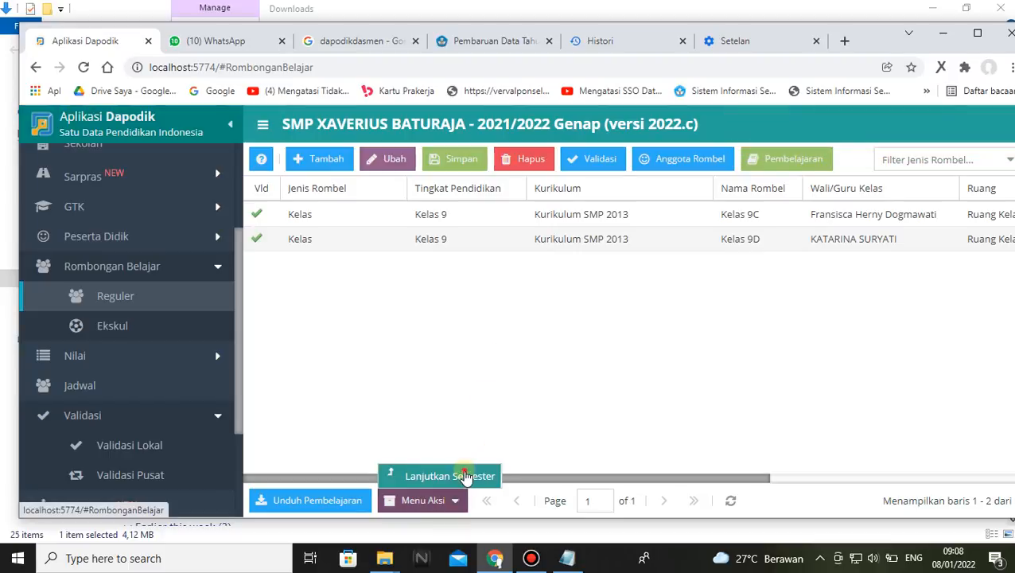
{"action": "left_click", "coordinate": [465, 476]}
{"action": "left_click", "coordinate": [709, 314]}
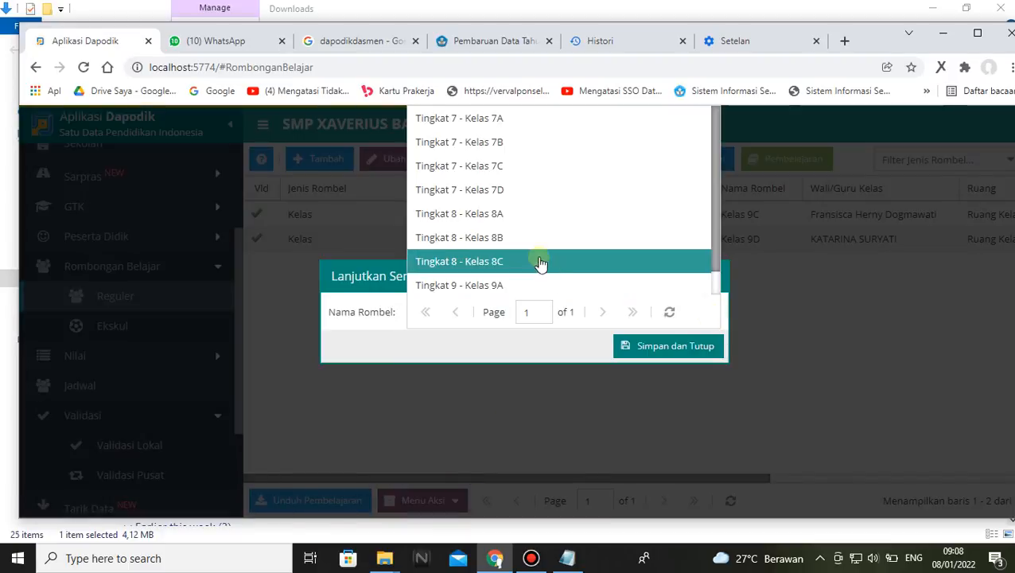
{"action": "scroll", "coordinate": [492, 285], "scroll_direction": "down", "scroll_amount": 1}
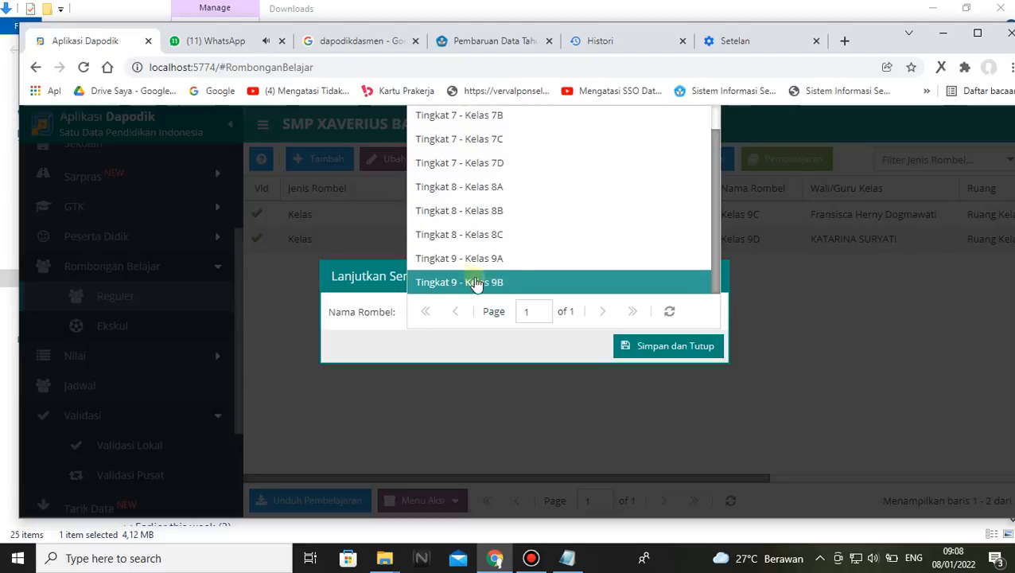
{"action": "left_click", "coordinate": [509, 282]}
{"action": "left_click", "coordinate": [633, 346]}
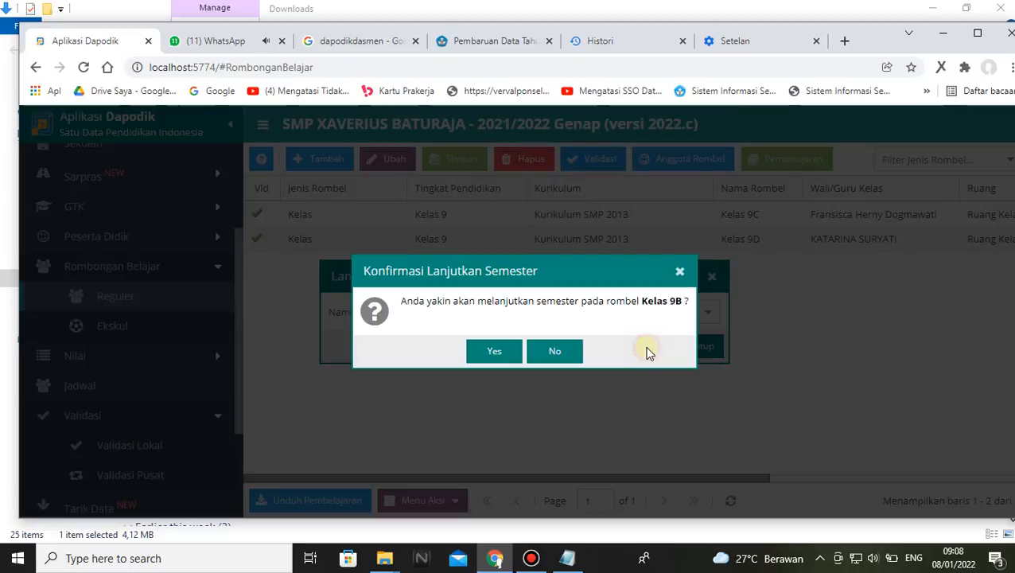
{"action": "left_click", "coordinate": [494, 350]}
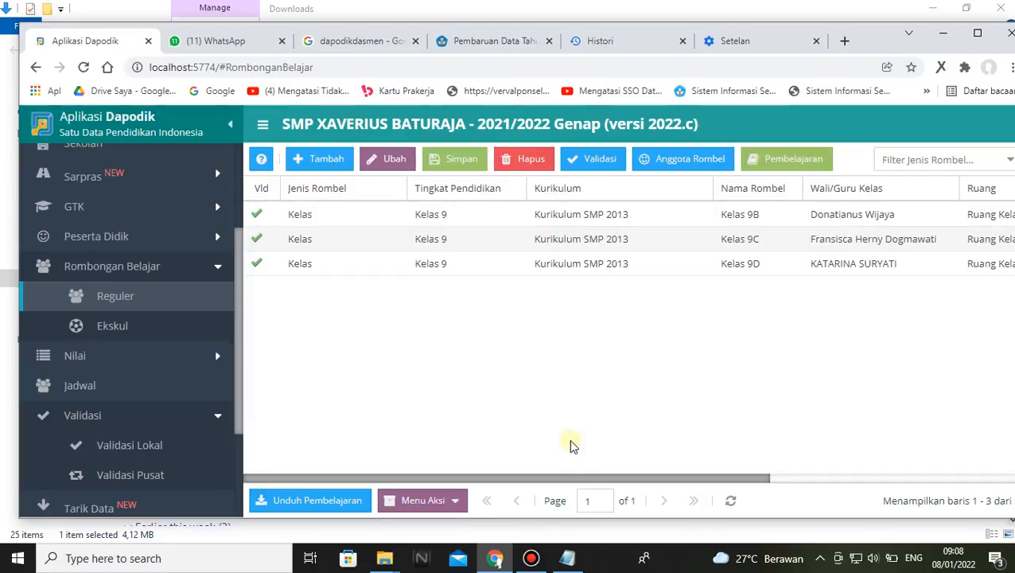
Carry Kelas 9A over from semester 1 T.A 2021/2022 with Lanjutkan Semester and confirm it
{"action": "left_click", "coordinate": [460, 501]}
{"action": "left_click", "coordinate": [460, 475]}
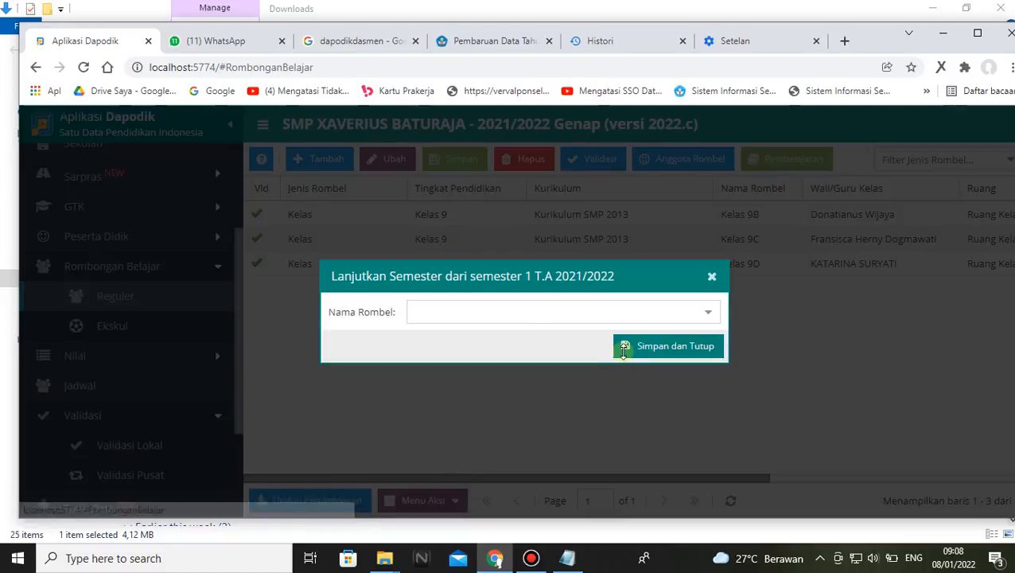
{"action": "left_click", "coordinate": [707, 311]}
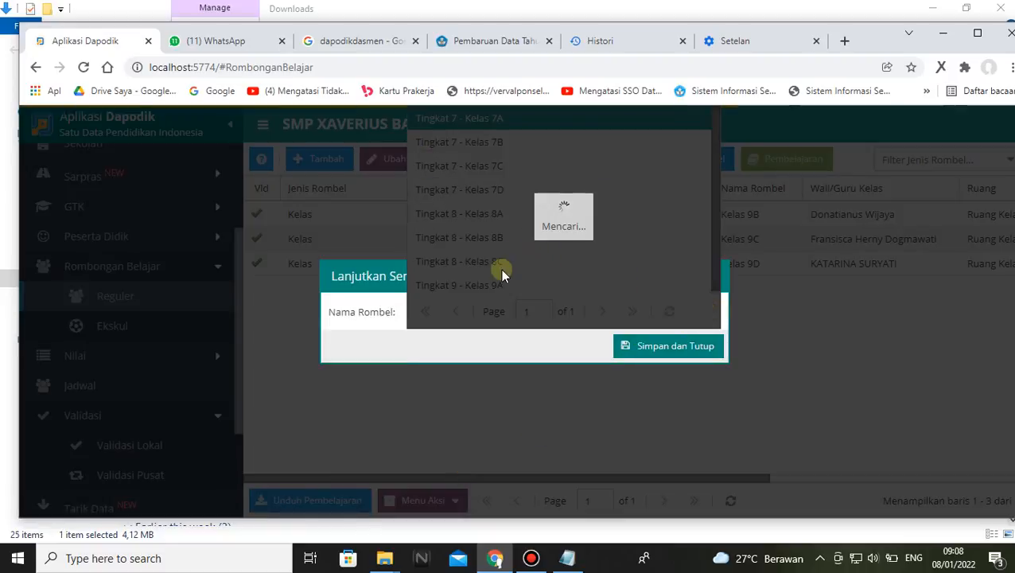
{"action": "left_click", "coordinate": [479, 282]}
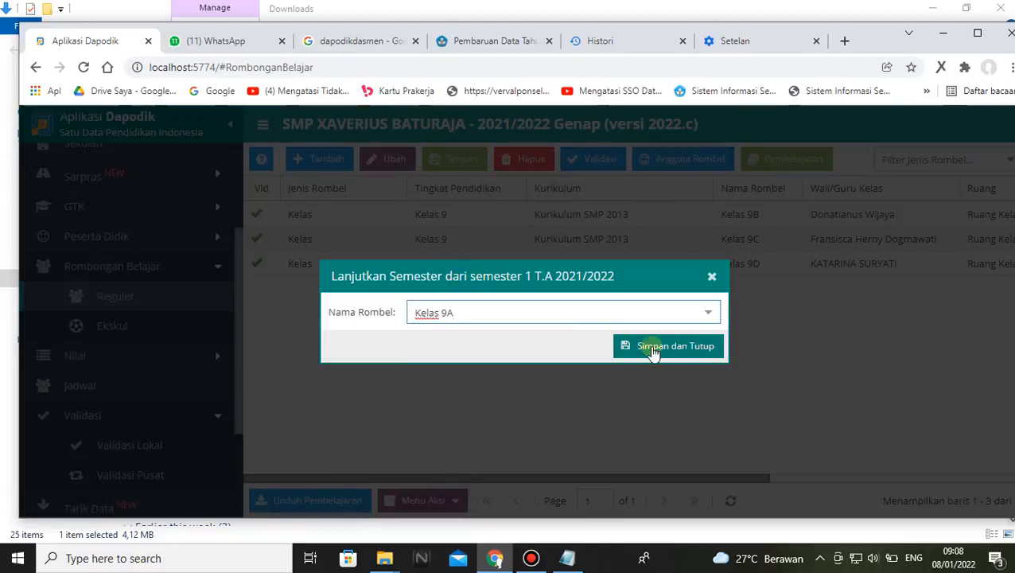
{"action": "left_click", "coordinate": [651, 350]}
{"action": "left_click", "coordinate": [487, 350]}
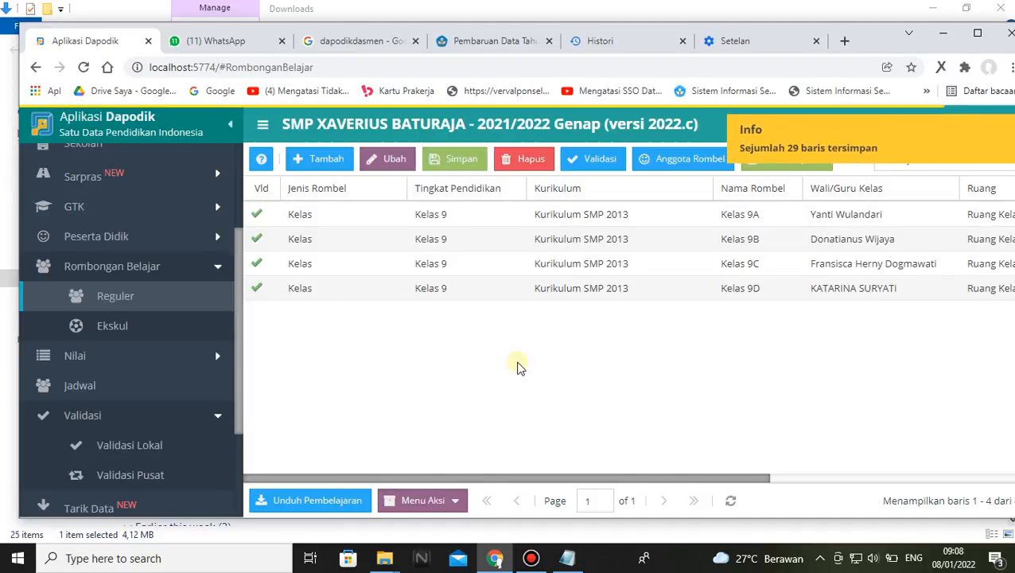
Continue class group Kelas 8C from semester 1 T.A 2021/2022 with Lanjutkan Semester and confirm
{"action": "left_click", "coordinate": [459, 501]}
{"action": "left_click", "coordinate": [467, 477]}
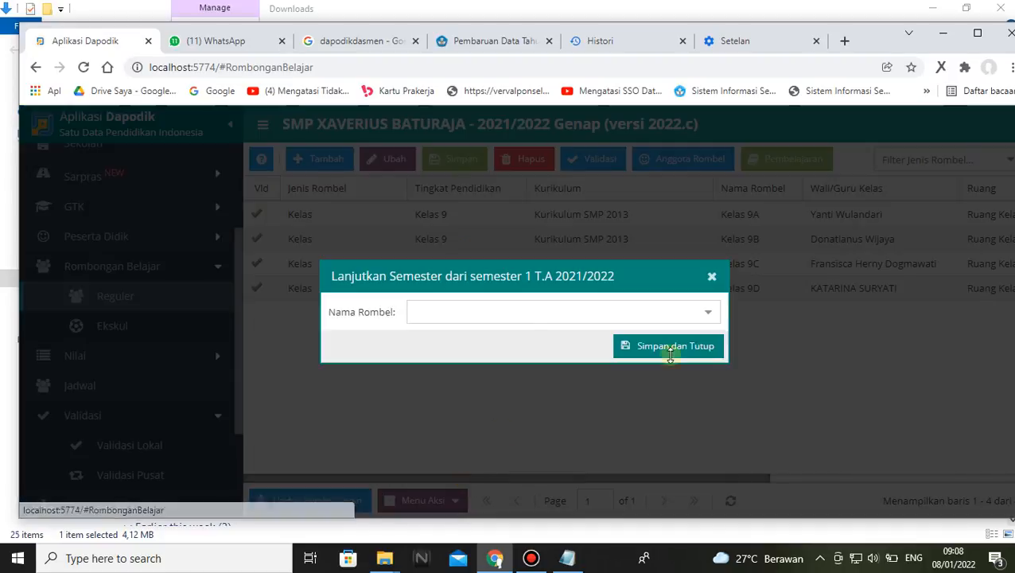
{"action": "left_click", "coordinate": [708, 313]}
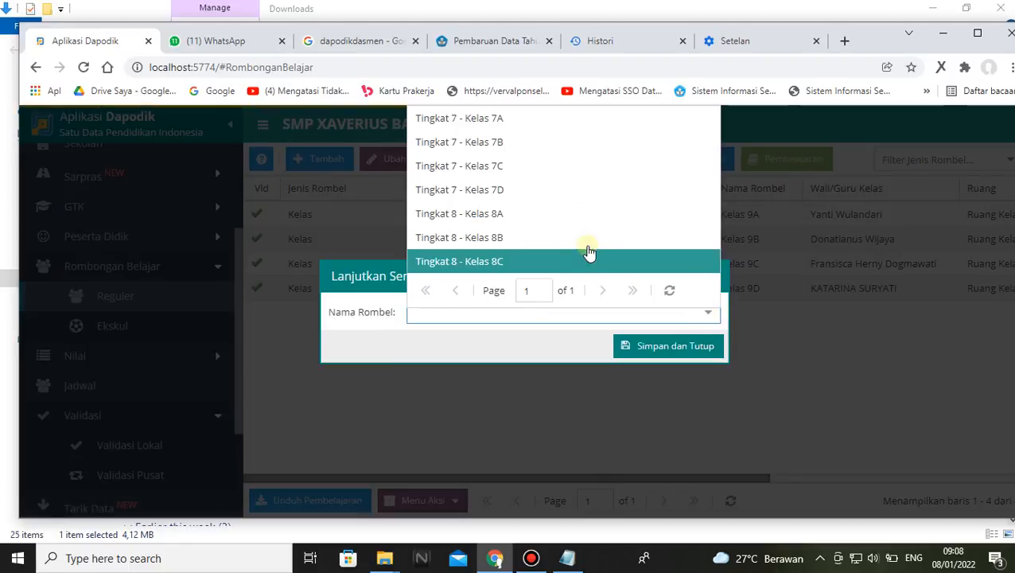
{"action": "left_click", "coordinate": [508, 262]}
{"action": "left_click", "coordinate": [662, 349]}
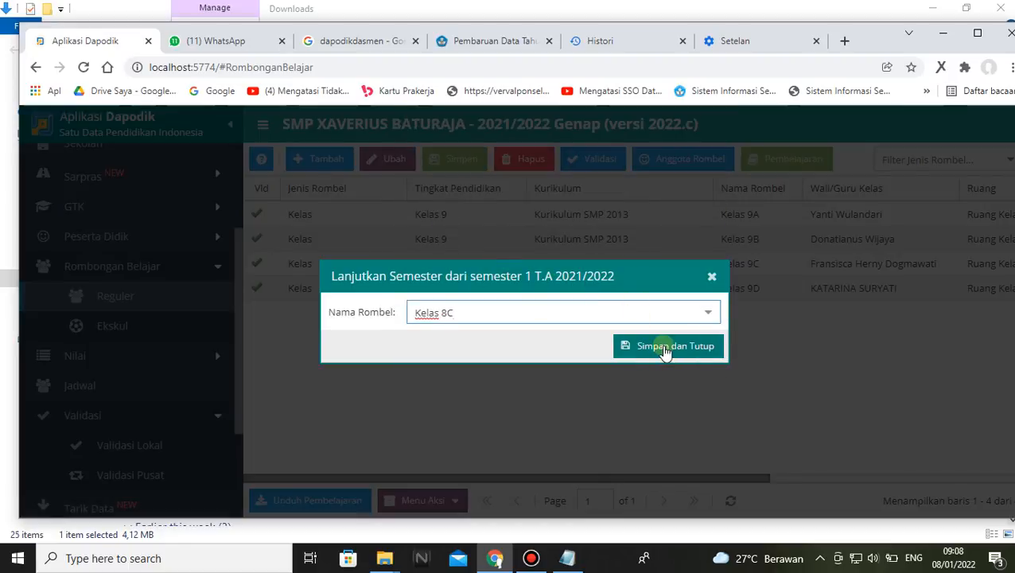
{"action": "left_click", "coordinate": [513, 354]}
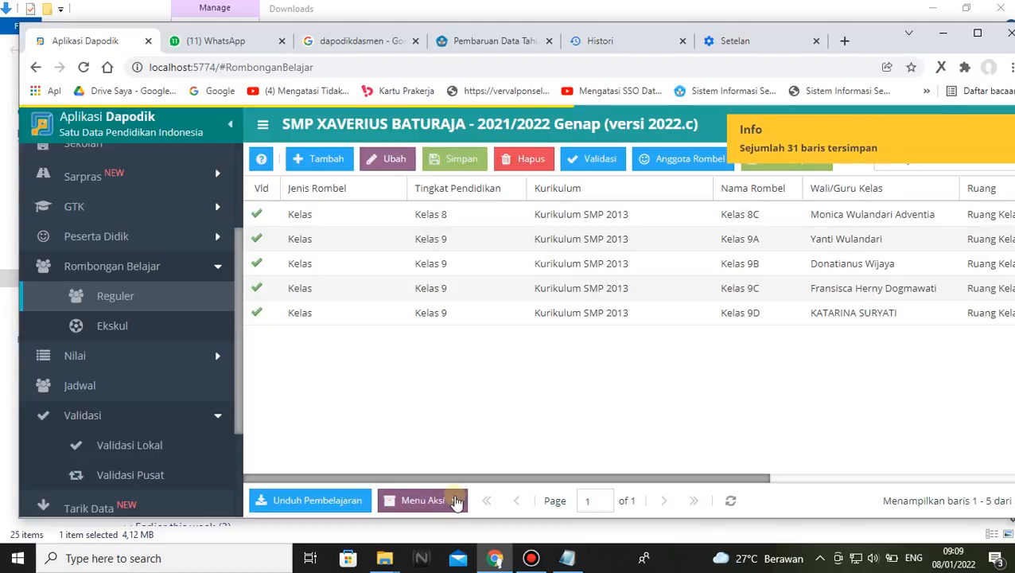
Use Lanjutkan Semester to carry Kelas 8B over from semester 1 T.A 2021/2022, saving and confirming it
{"action": "left_click", "coordinate": [455, 500]}
{"action": "left_click", "coordinate": [457, 478]}
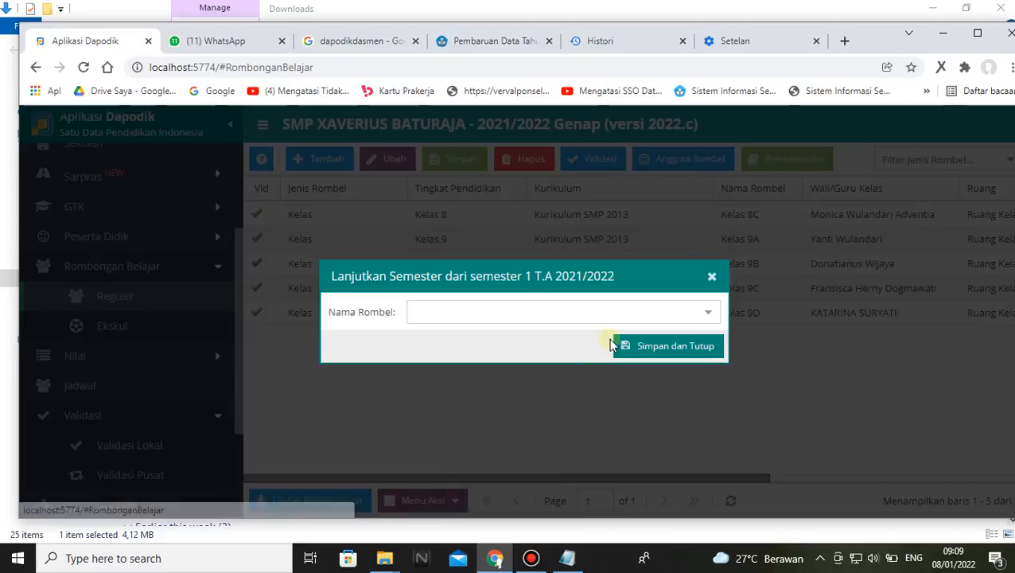
{"action": "left_click", "coordinate": [707, 313]}
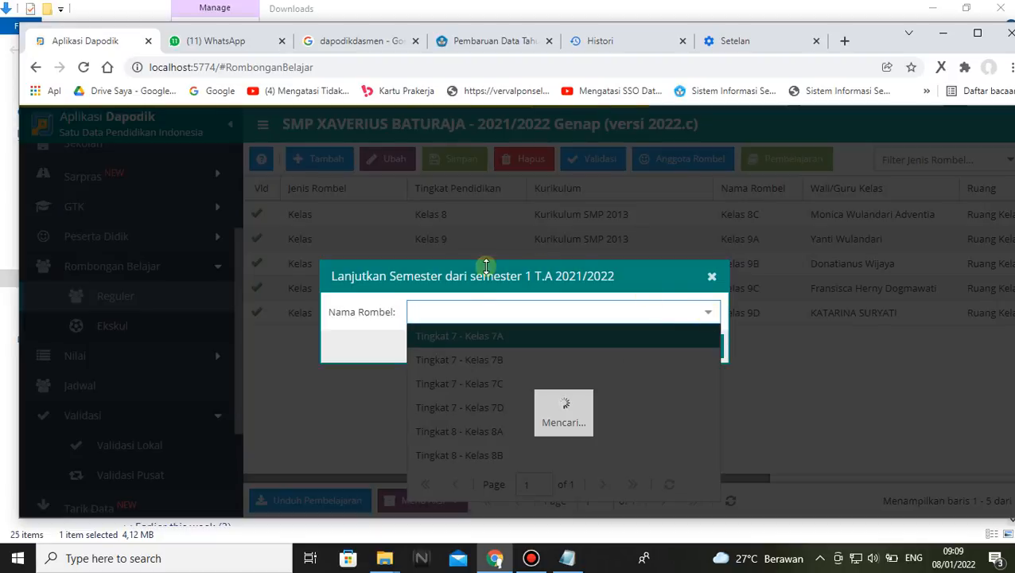
{"action": "left_click", "coordinate": [475, 454]}
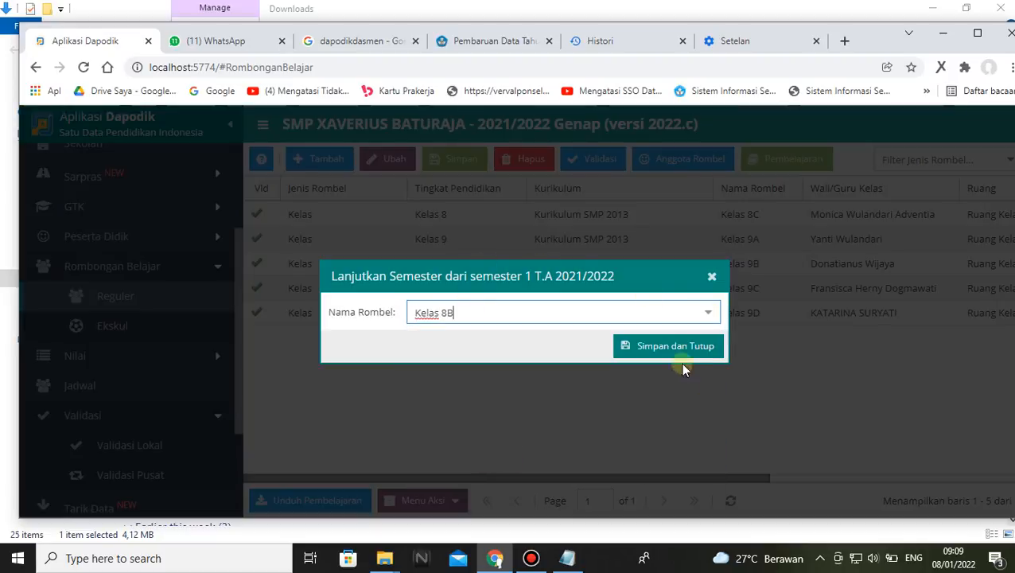
{"action": "left_click", "coordinate": [666, 346]}
{"action": "left_click", "coordinate": [496, 348]}
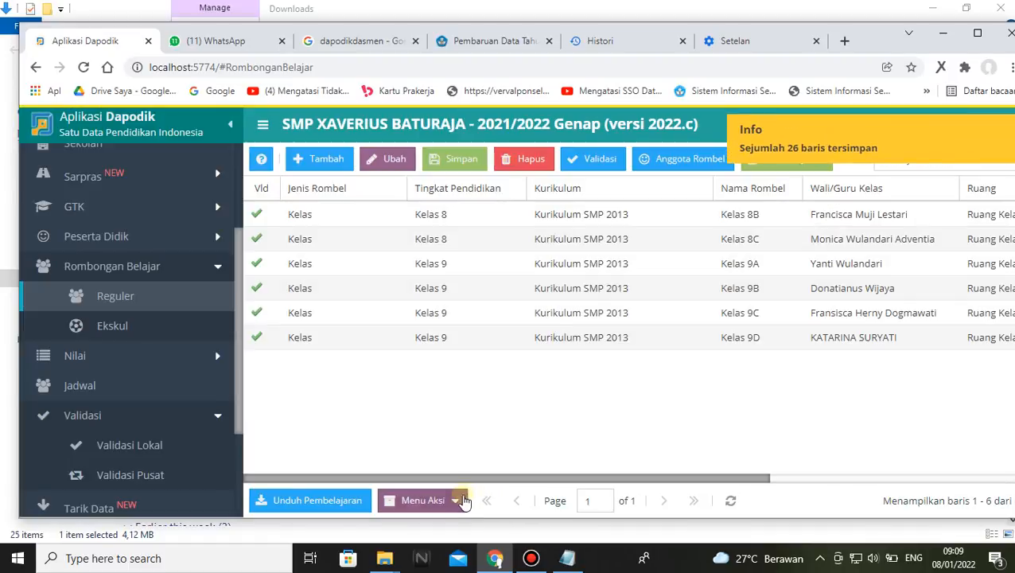
Continue Kelas 8A from semester 1 T.A 2021/2022 with Lanjutkan Semester, then save and confirm
{"action": "left_click", "coordinate": [461, 501]}
{"action": "left_click", "coordinate": [463, 477]}
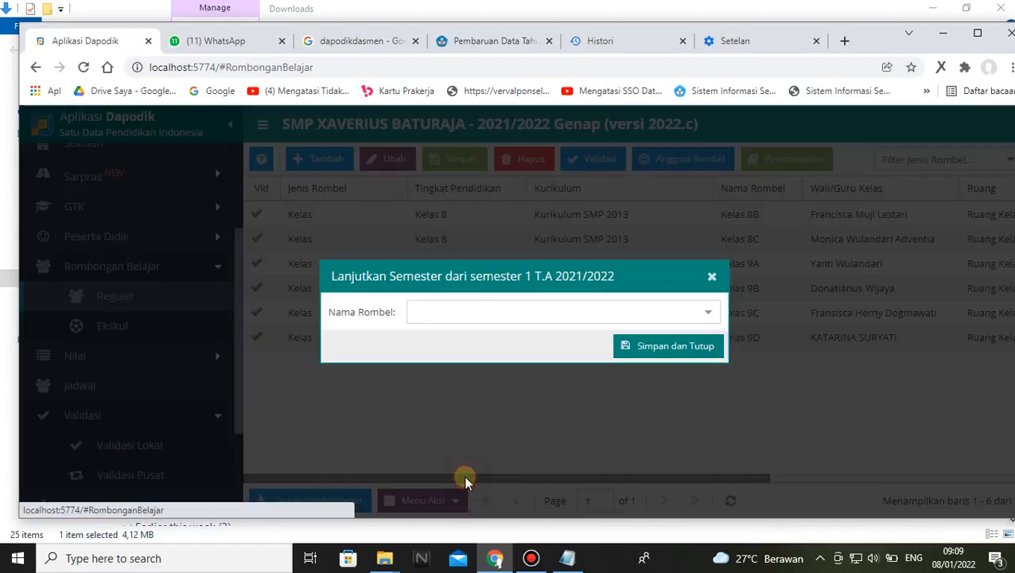
{"action": "left_click", "coordinate": [707, 315]}
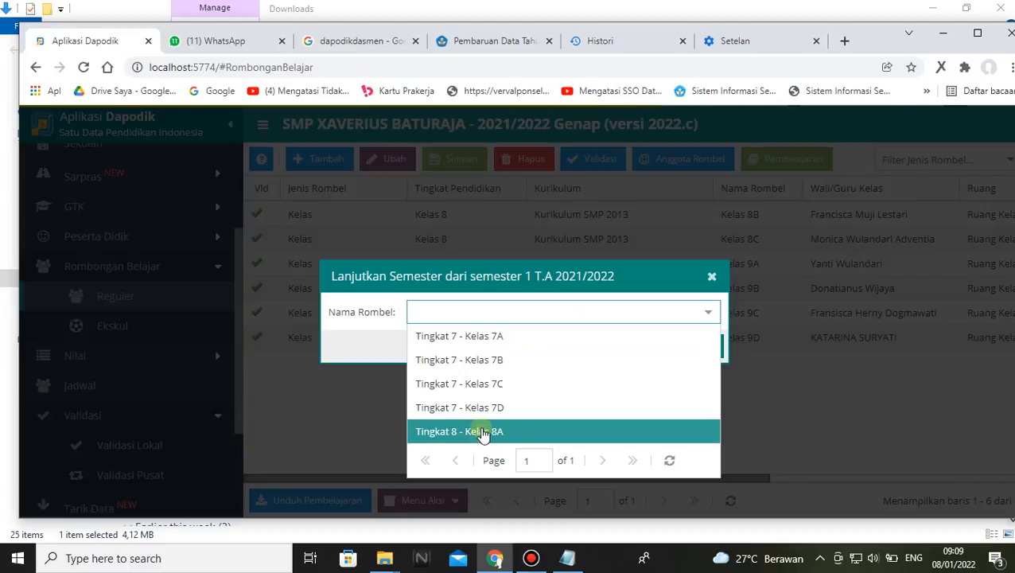
{"action": "left_click", "coordinate": [481, 431]}
{"action": "left_click", "coordinate": [642, 348]}
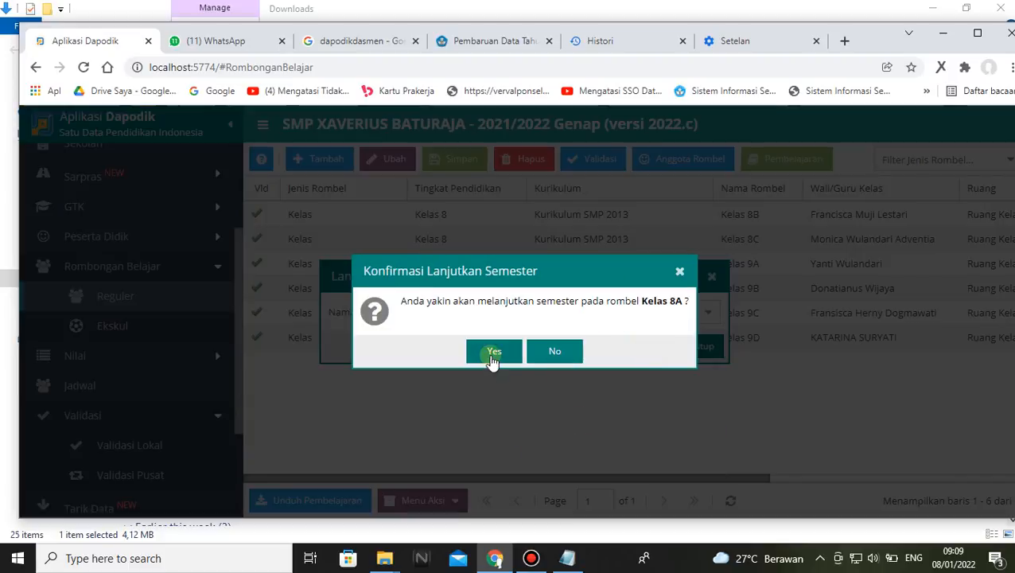
{"action": "left_click", "coordinate": [492, 355]}
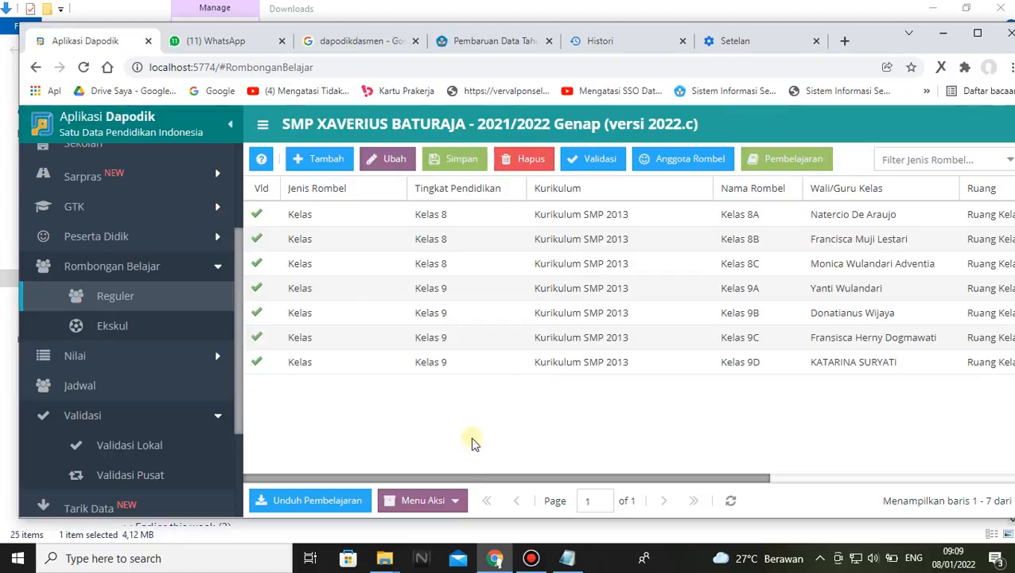
Carry Kelas 7D over from semester 1 T.A 2021/2022 with Lanjutkan Semester and confirm it
{"action": "left_click", "coordinate": [453, 501]}
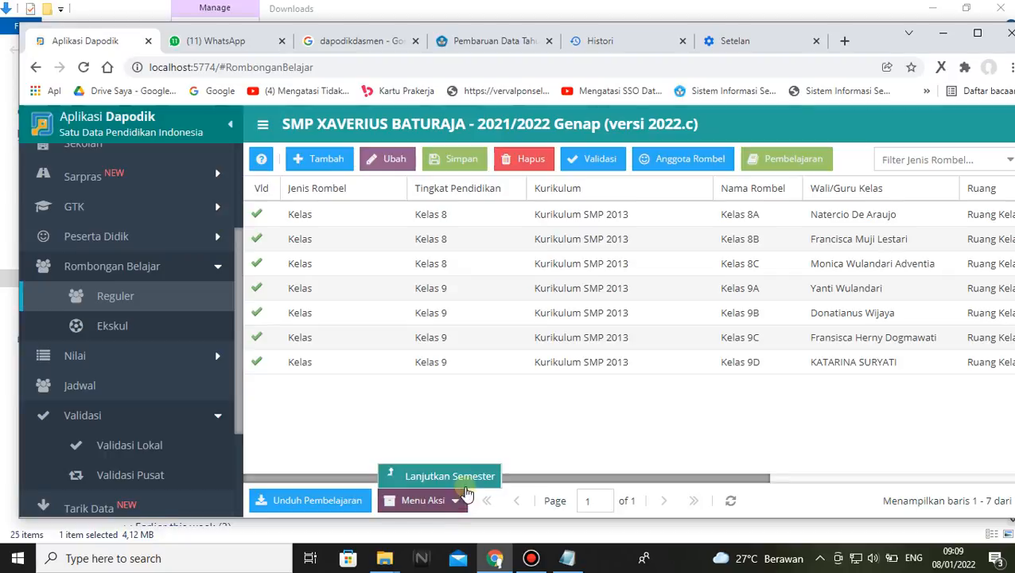
{"action": "left_click", "coordinate": [464, 476]}
{"action": "left_click", "coordinate": [707, 312]}
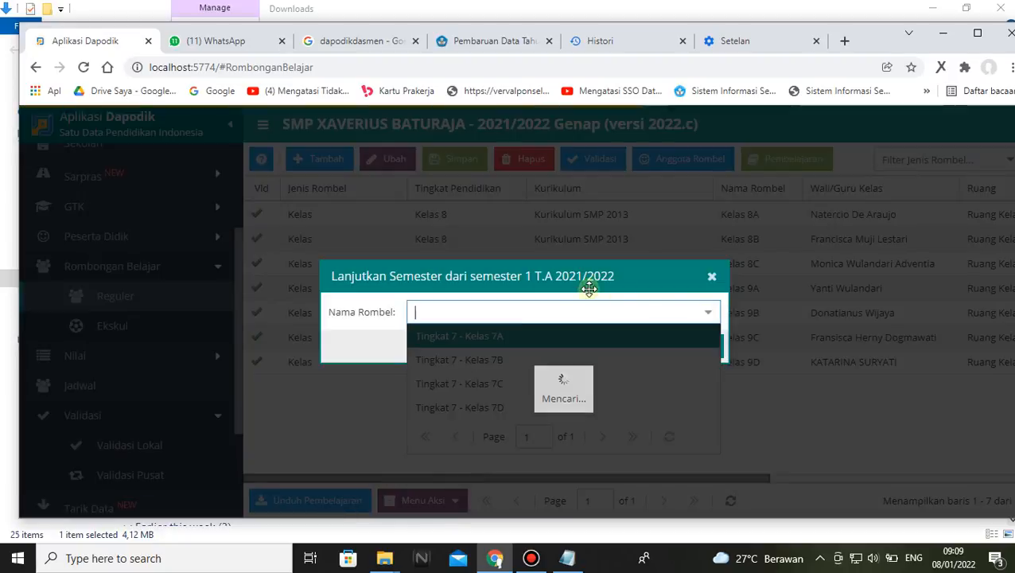
{"action": "left_click", "coordinate": [475, 409]}
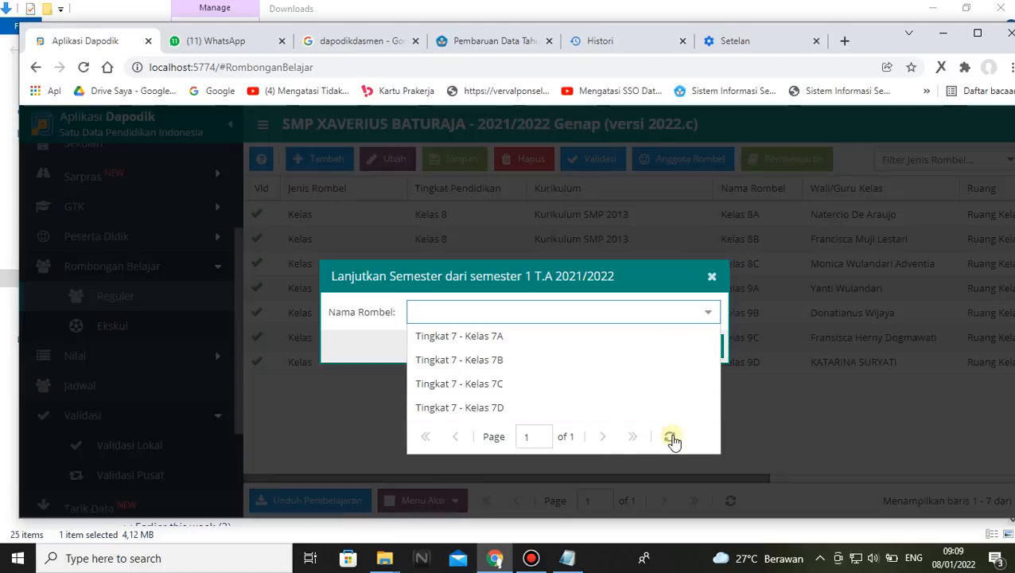
{"action": "left_click", "coordinate": [490, 408]}
{"action": "left_click", "coordinate": [675, 344]}
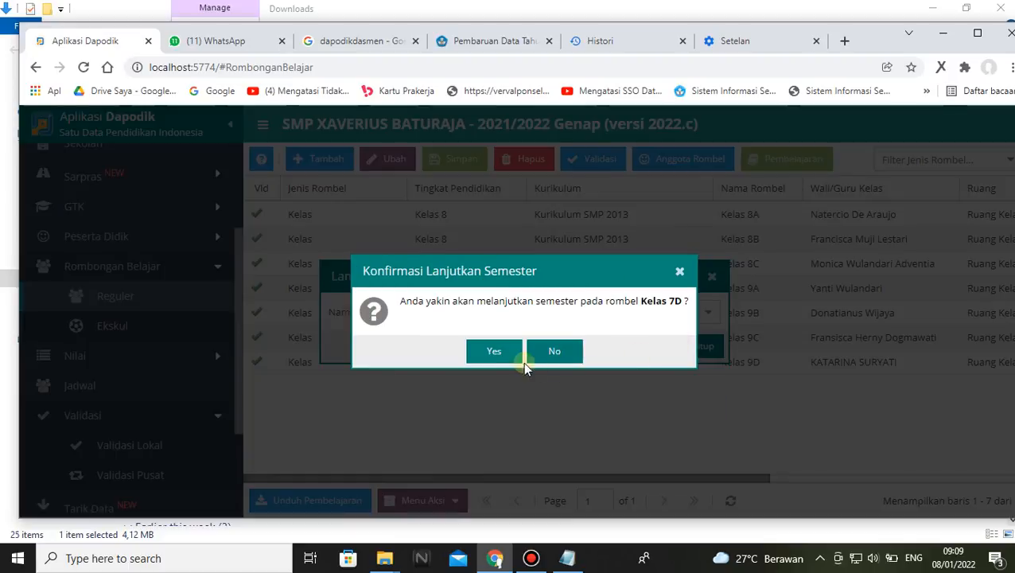
{"action": "left_click", "coordinate": [491, 352]}
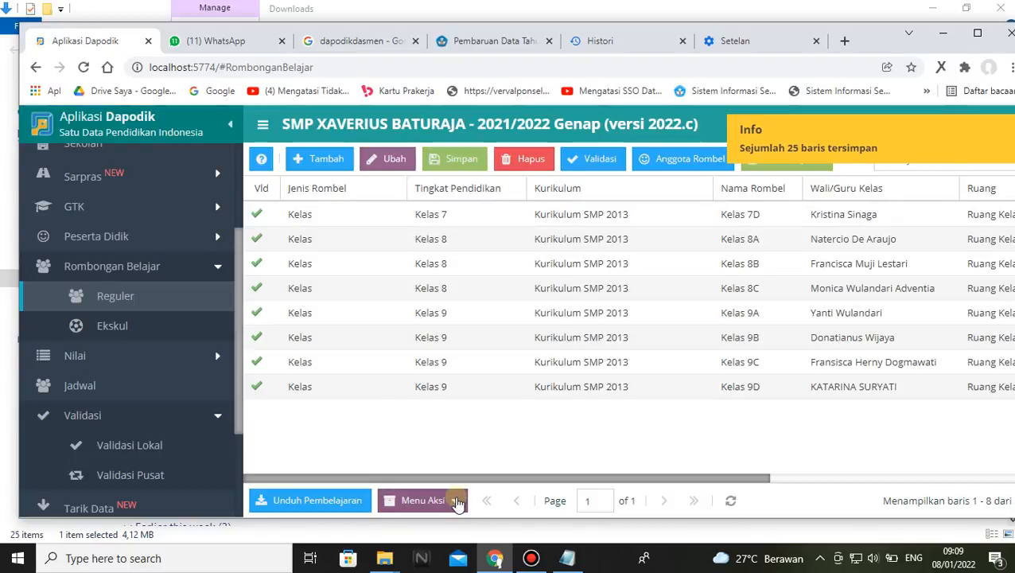
Continue class group Kelas 7C from semester 1 T.A 2021/2022 with Lanjutkan Semester and confirm
{"action": "left_click", "coordinate": [458, 501]}
{"action": "left_click", "coordinate": [449, 470]}
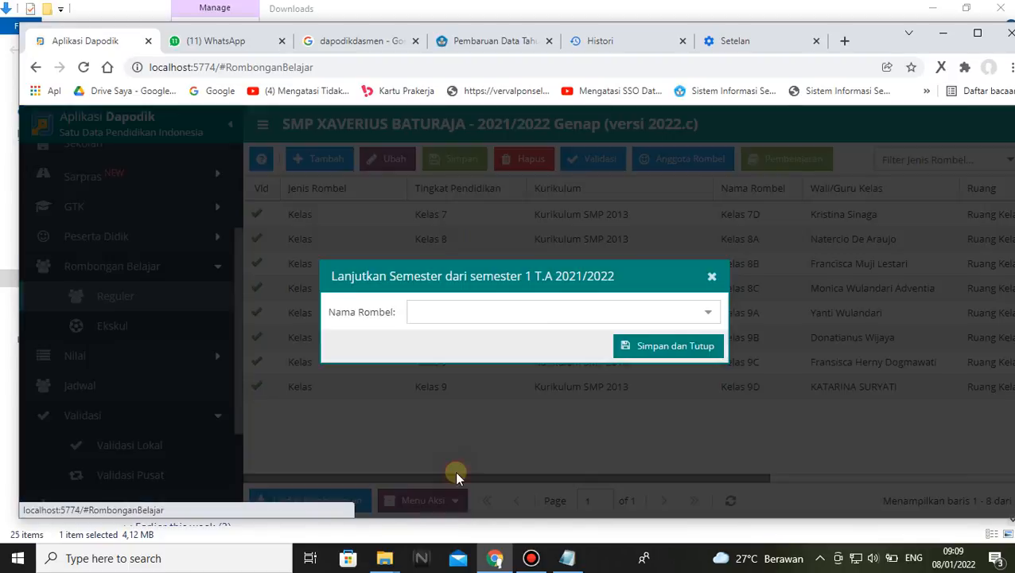
{"action": "left_click", "coordinate": [710, 315]}
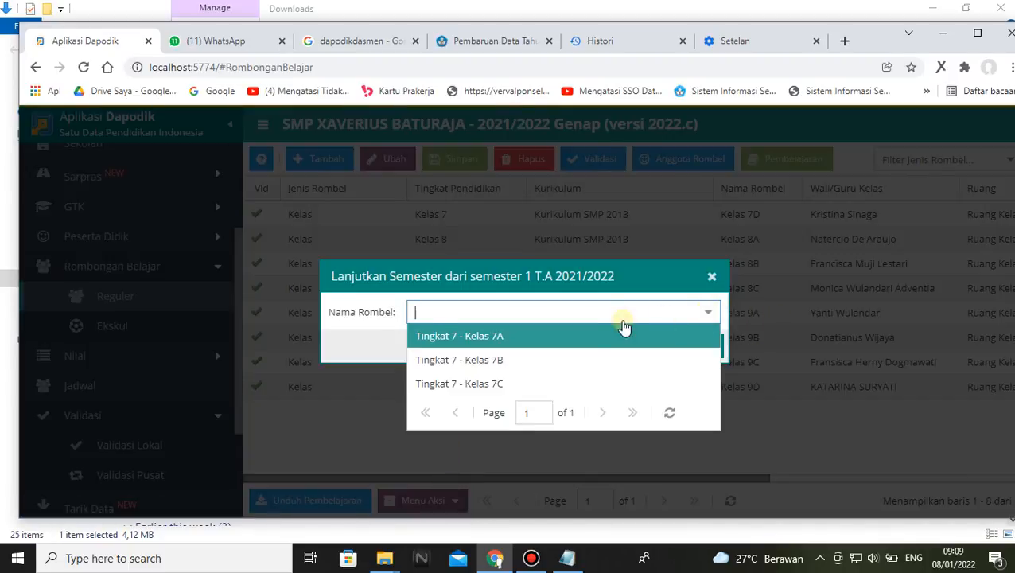
{"action": "left_click", "coordinate": [493, 384]}
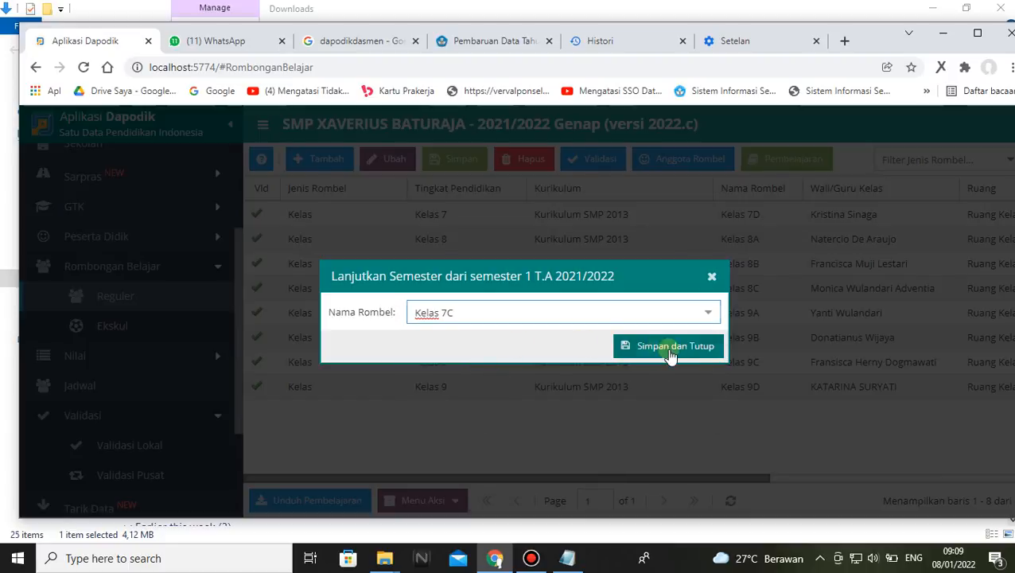
{"action": "left_click", "coordinate": [668, 350]}
{"action": "left_click", "coordinate": [495, 351]}
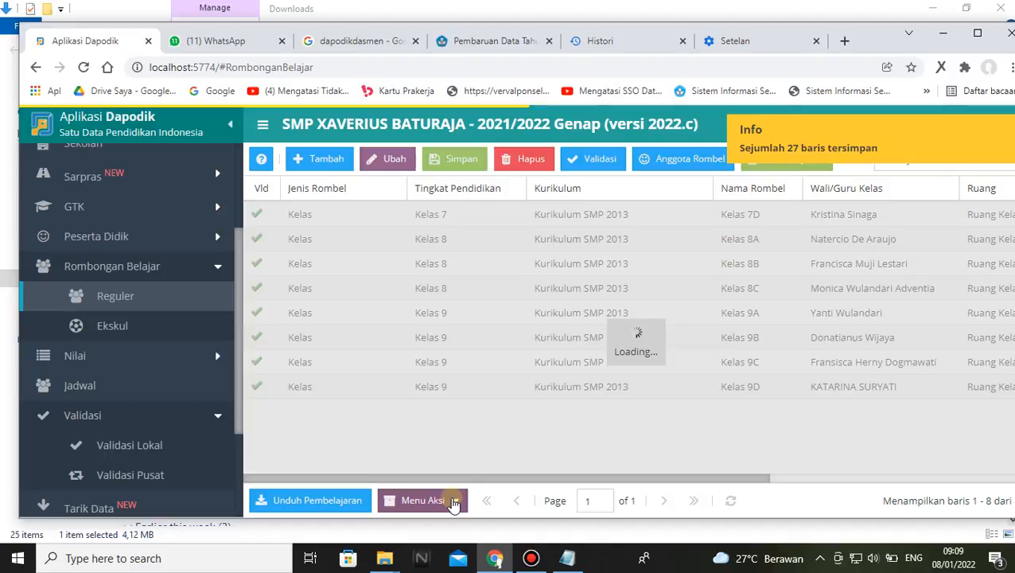
Use Lanjutkan Semester to carry Kelas 7B over from semester 1 T.A 2021/2022, saving and confirming it
{"action": "left_click", "coordinate": [452, 500]}
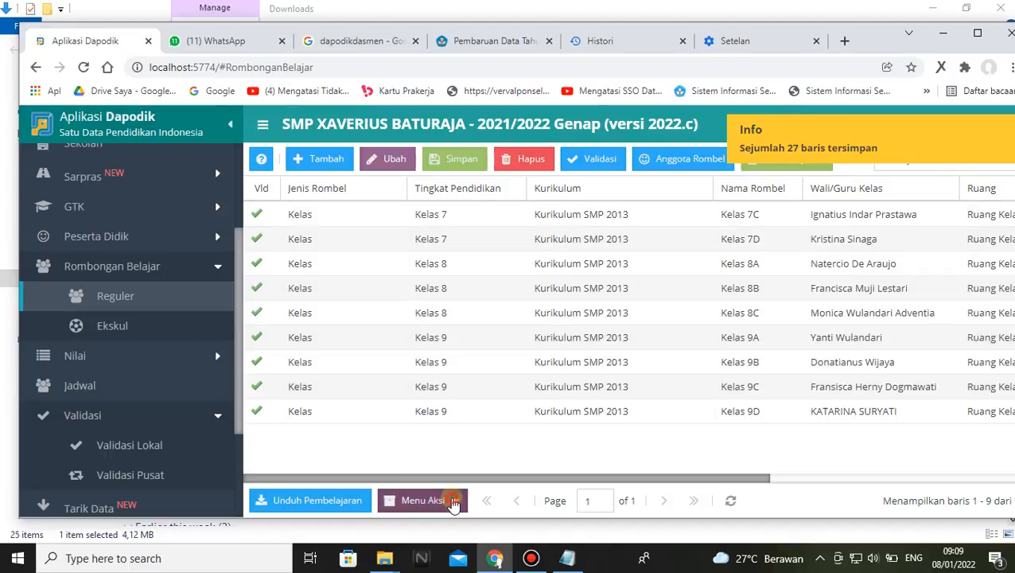
{"action": "left_click", "coordinate": [453, 415]}
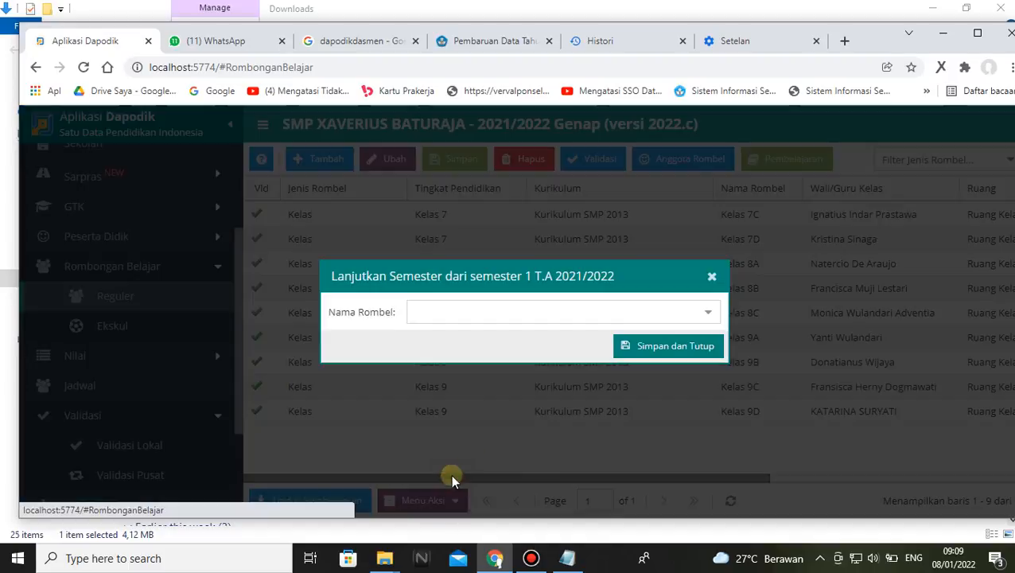
{"action": "left_click", "coordinate": [708, 312]}
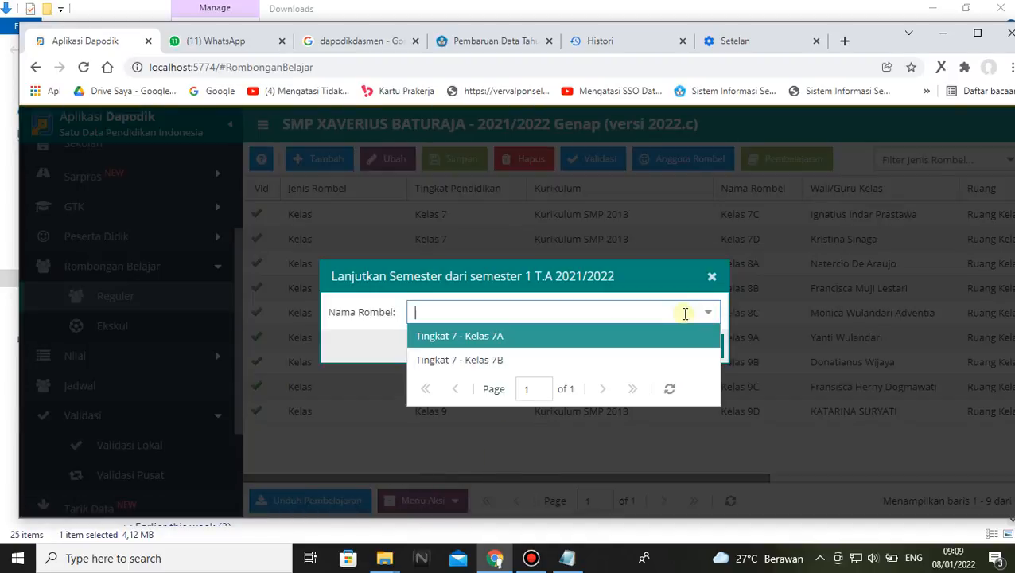
{"action": "left_click", "coordinate": [487, 359]}
{"action": "left_click", "coordinate": [672, 345]}
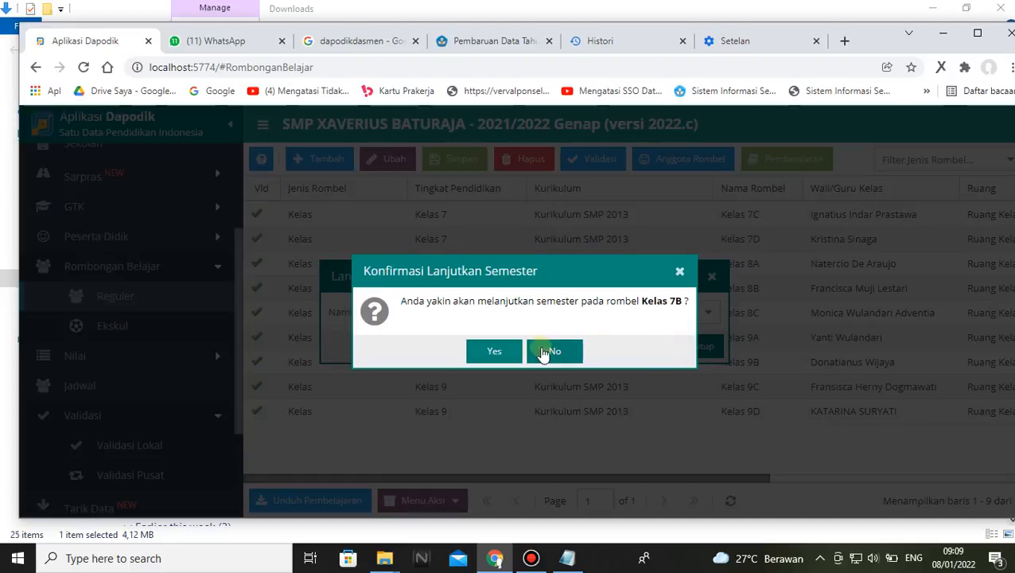
{"action": "left_click", "coordinate": [493, 349]}
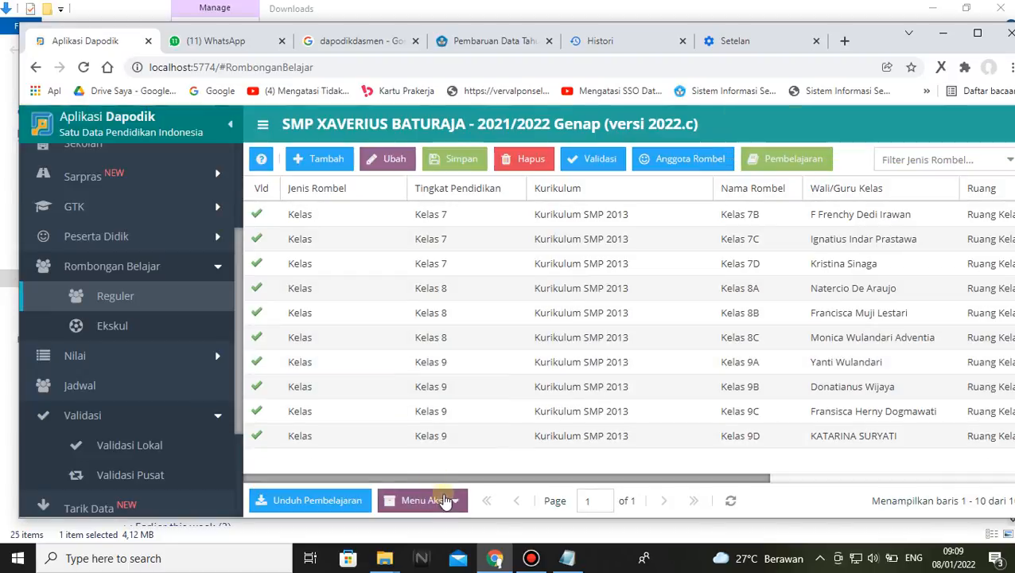
Continue Kelas 7A from semester 1 T.A 2021/2022 using Lanjutkan Semester, then save and confirm the continuation
{"action": "left_click", "coordinate": [442, 499]}
{"action": "left_click", "coordinate": [462, 476]}
{"action": "left_click", "coordinate": [708, 313]}
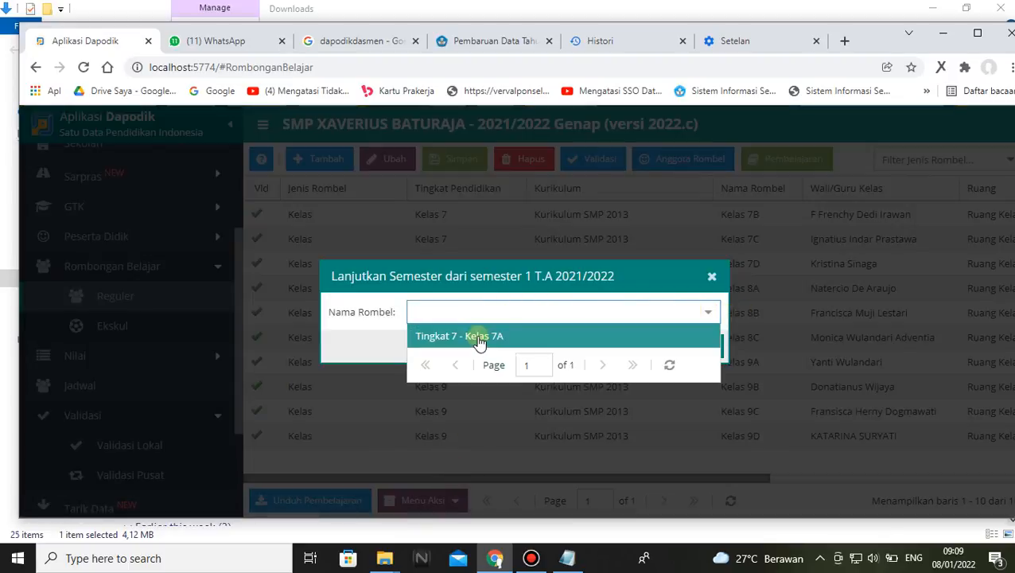
{"action": "left_click", "coordinate": [481, 344]}
{"action": "left_click", "coordinate": [651, 348]}
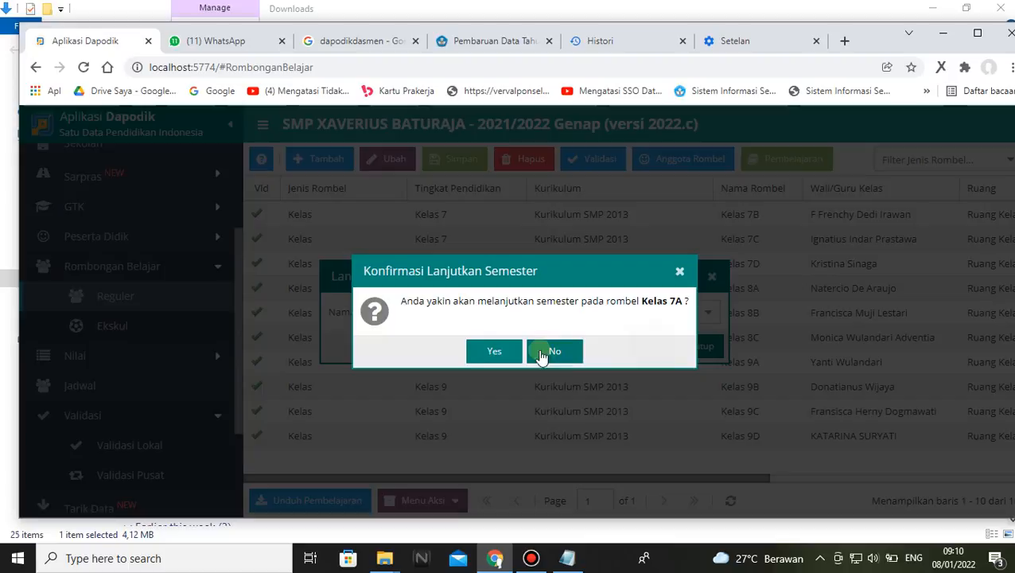
{"action": "left_click", "coordinate": [482, 352]}
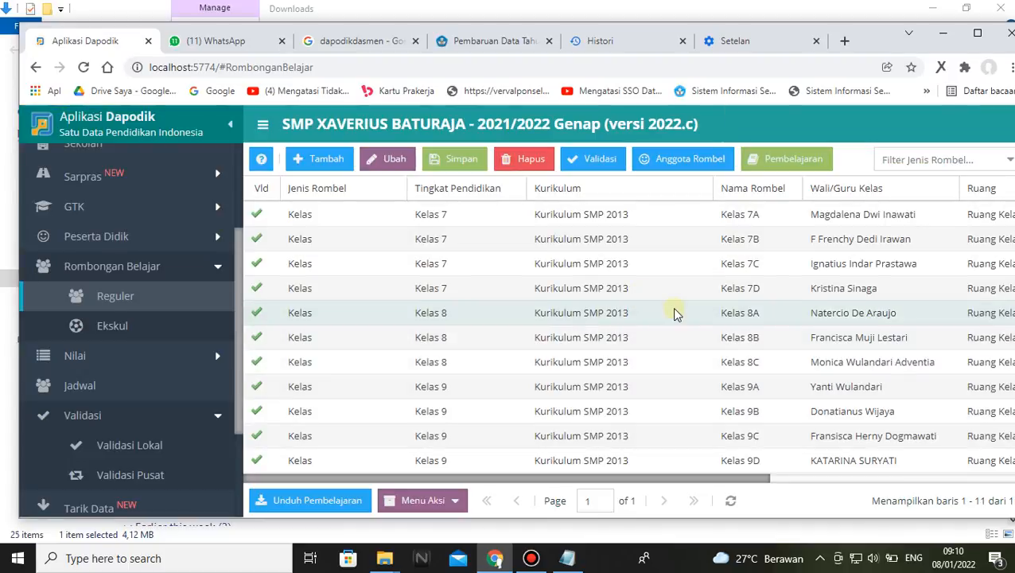
Review the homeroom teachers and other columns of the continued regular class groups from Kelas 7A to Kelas 9D
{"action": "mouse_move", "coordinate": [636, 480]}
{"action": "left_mouse_down"}
{"action": "mouse_move", "coordinate": [860, 482]}
{"action": "mouse_move", "coordinate": [641, 493]}
{"action": "left_mouse_up"}
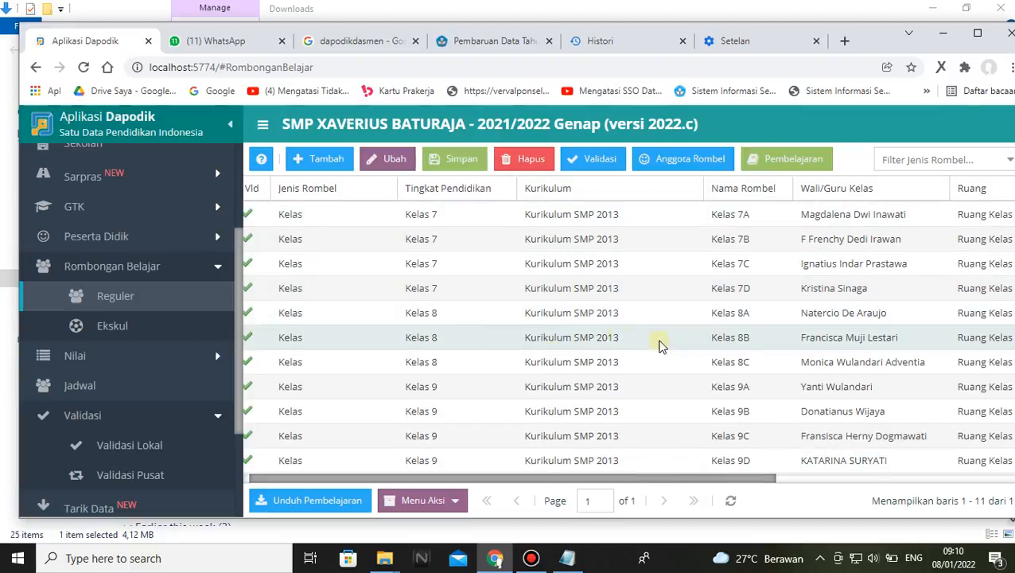
{"action": "left_click", "coordinate": [874, 339]}
{"action": "left_click", "coordinate": [867, 313]}
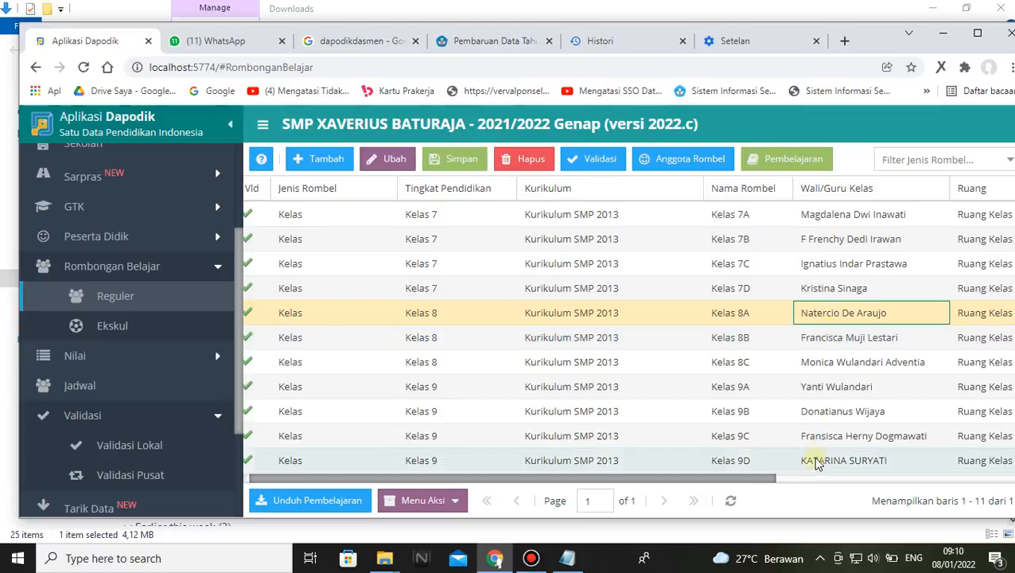
{"action": "left_click_drag", "start_coordinate": [711, 477], "coordinate": [406, 435]}
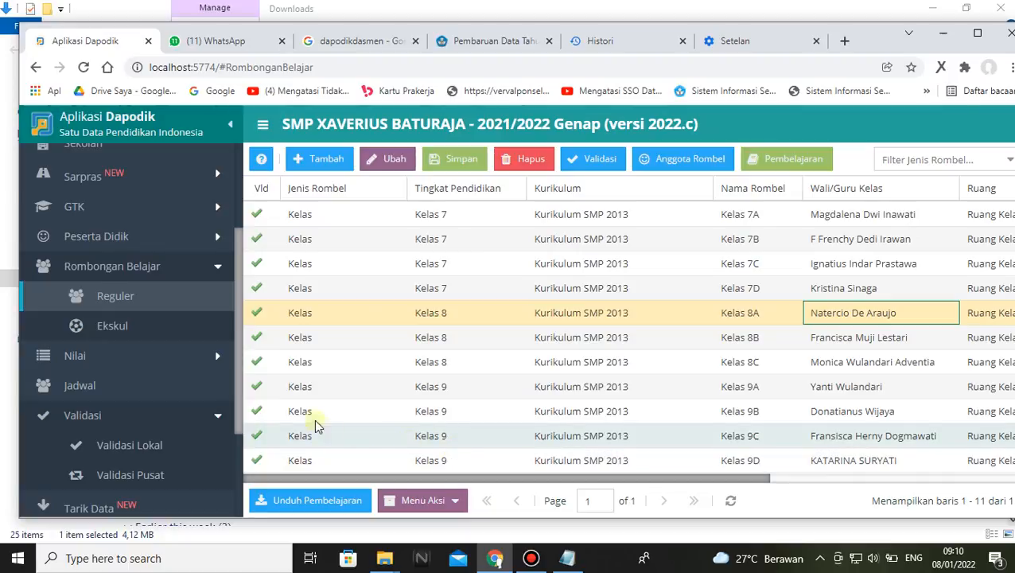
Open Validasi Lokal and refresh the validation results for Rombongan Belajar & Jadwal
{"action": "left_click", "coordinate": [121, 449]}
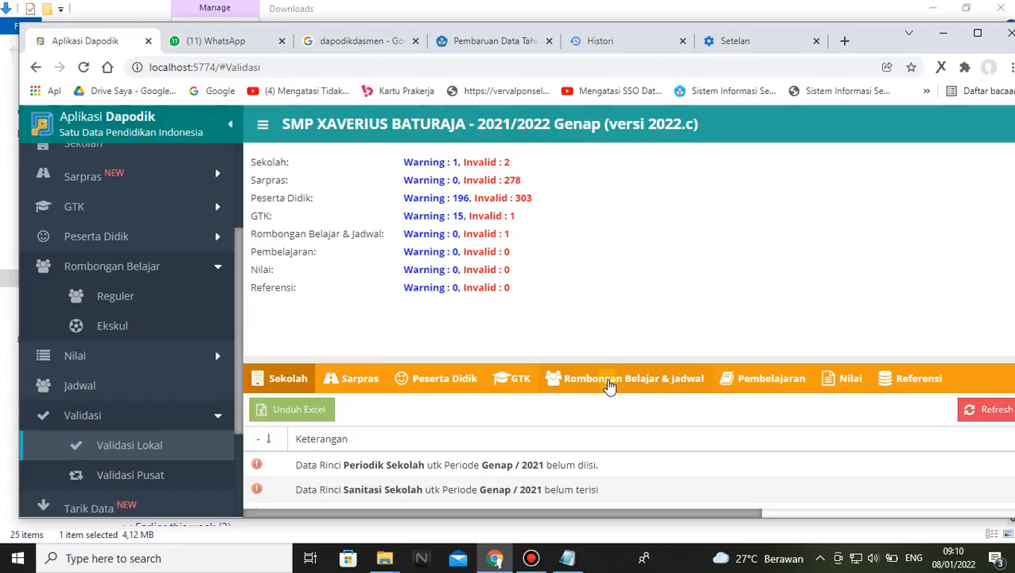
{"action": "left_click", "coordinate": [608, 383]}
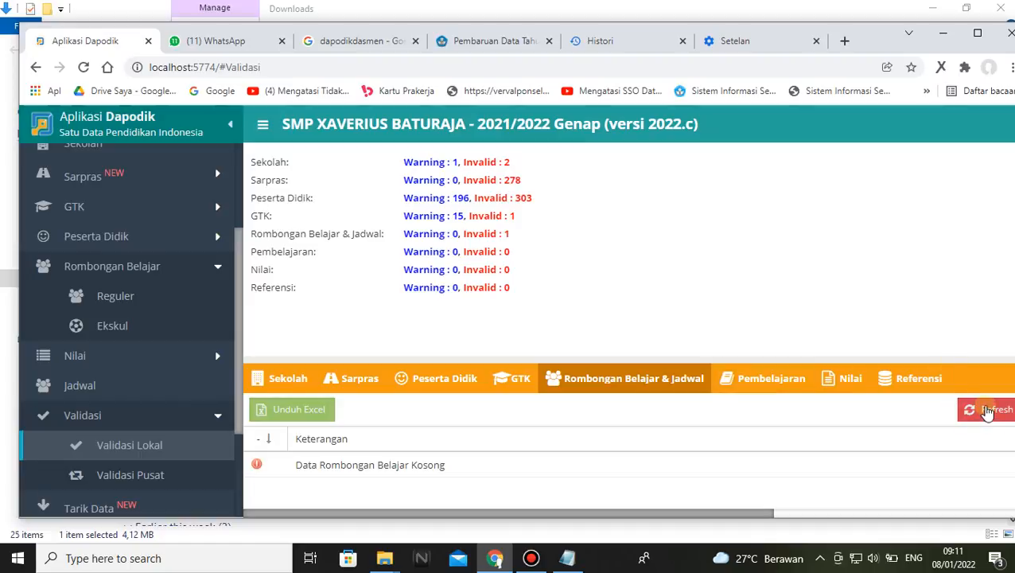
{"action": "left_click", "coordinate": [986, 412]}
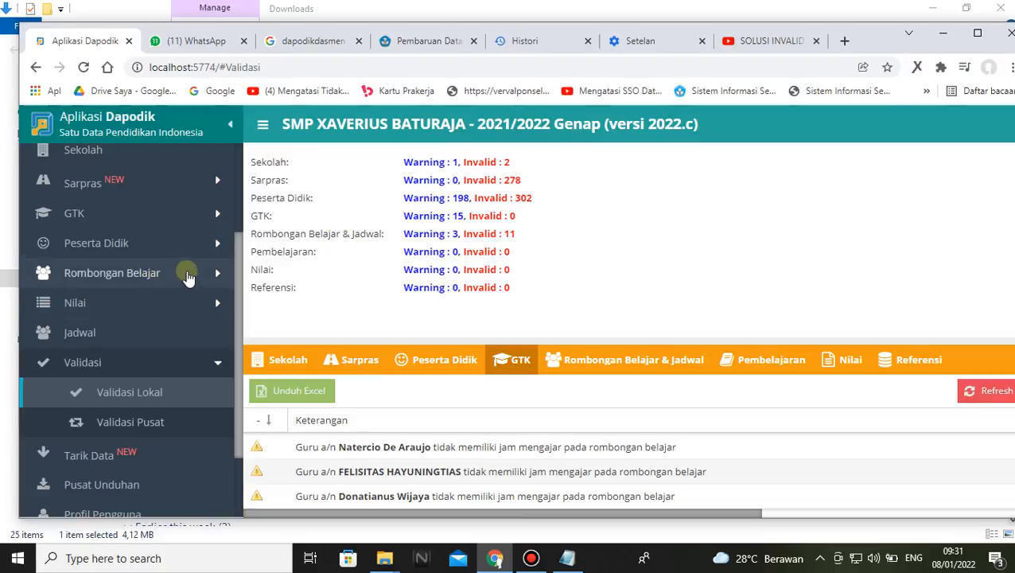
Return to the Reguler class groups and check the list together with its available Lanjutkan Semester action
{"action": "left_click", "coordinate": [188, 276]}
{"action": "left_click", "coordinate": [117, 300]}
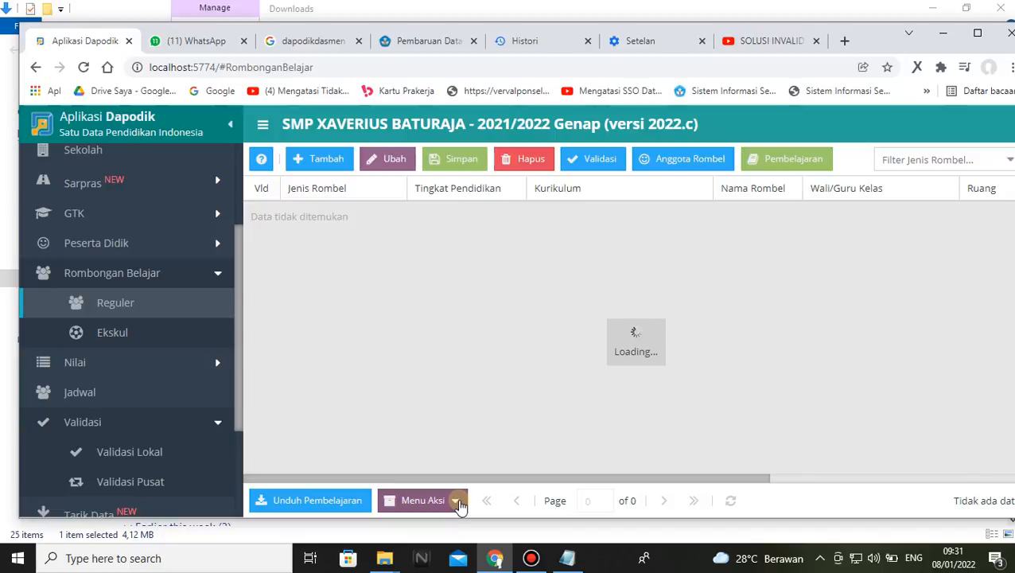
{"action": "left_click", "coordinate": [457, 501]}
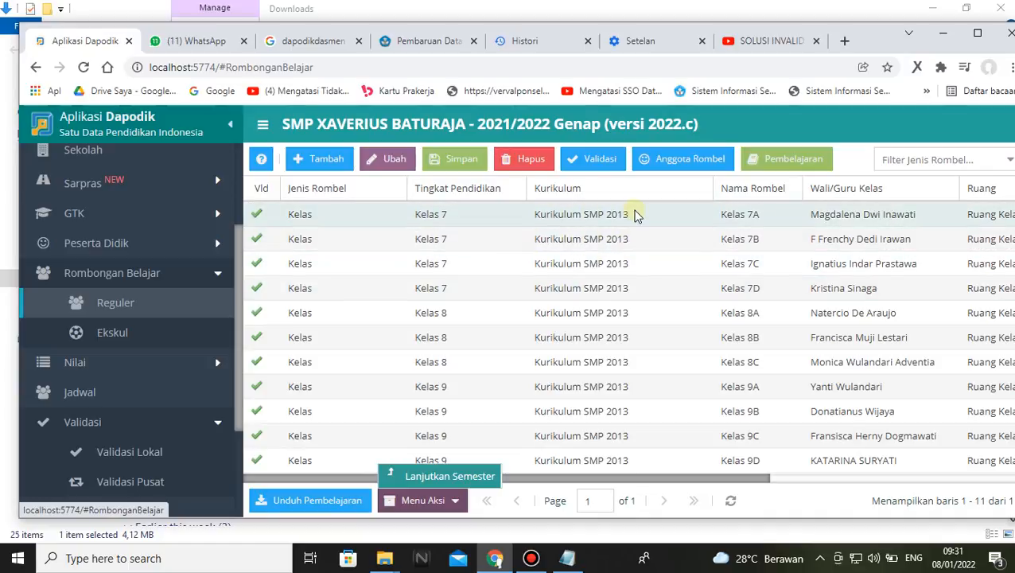
Go back to local validation and rerun the check for Rombongan Belajar & Jadwal
{"action": "left_click", "coordinate": [151, 454]}
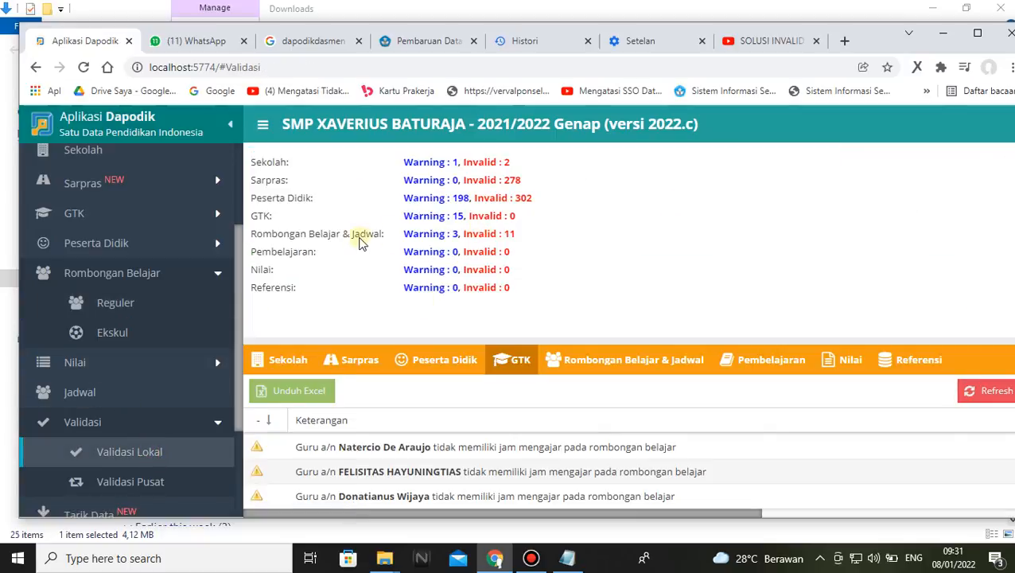
{"action": "left_click", "coordinate": [597, 362]}
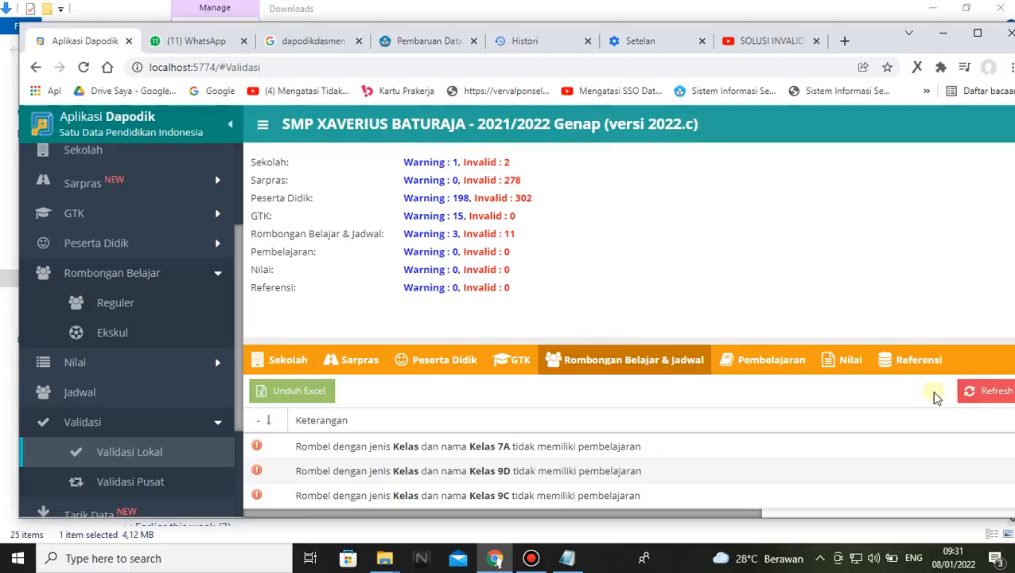
{"action": "left_click", "coordinate": [986, 394]}
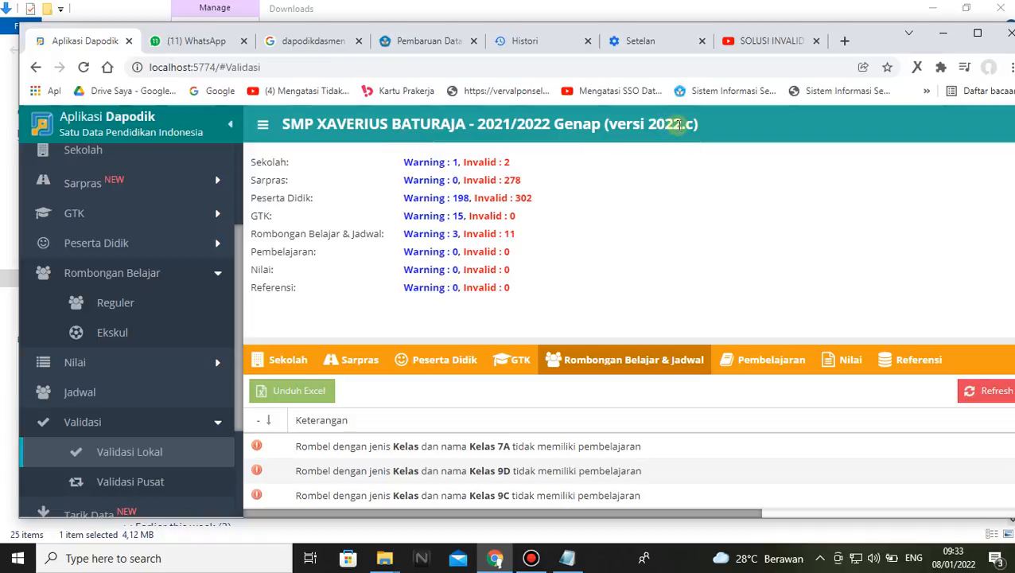
Switch to the Pembaruan Data article and review the patch 2022.a, 2022.b, 2022.c and registration steps for schools without Dapodik 2022
{"action": "left_click", "coordinate": [429, 40]}
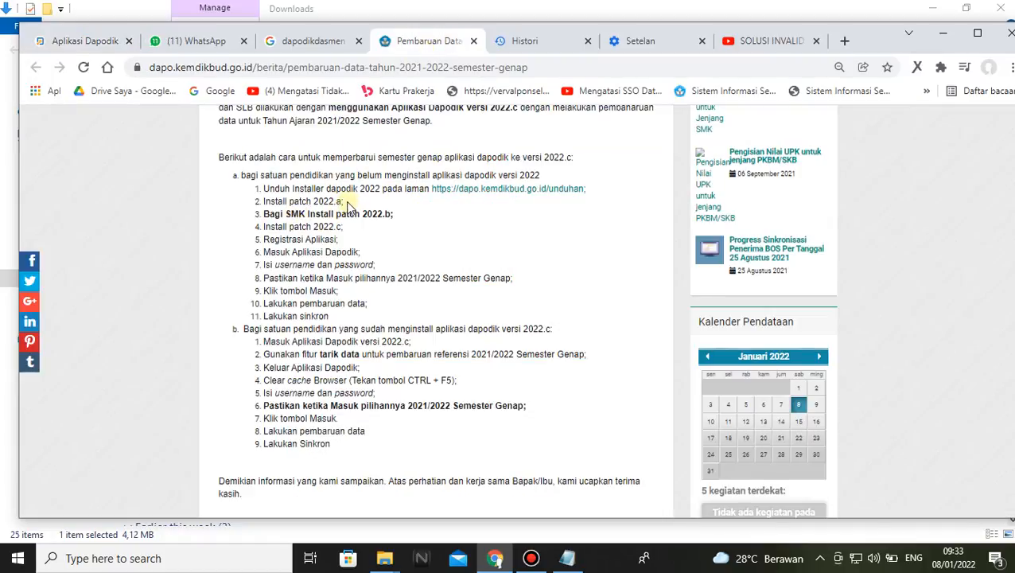
{"action": "left_click_drag", "start_coordinate": [320, 205], "coordinate": [260, 206]}
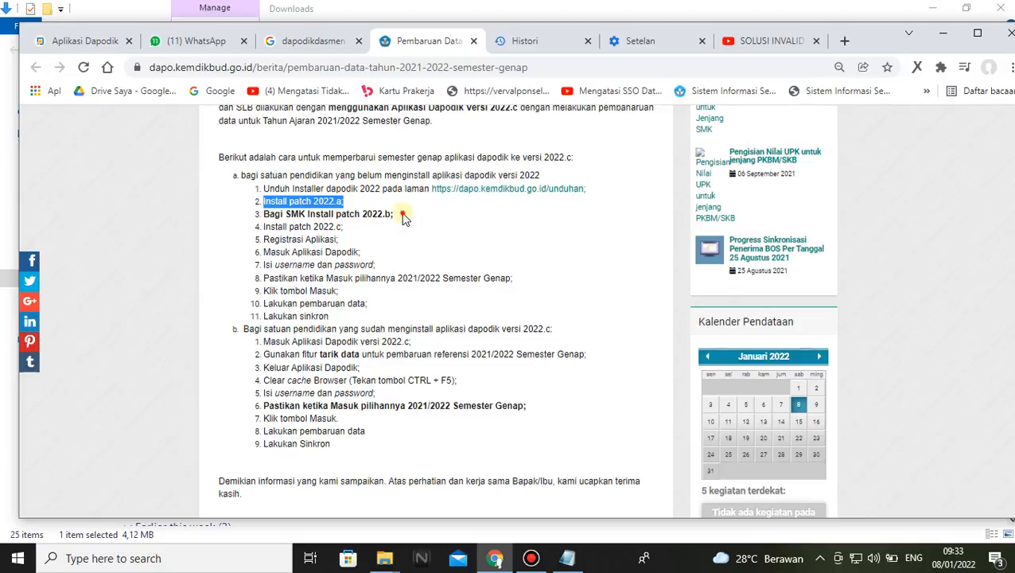
{"action": "left_click_drag", "start_coordinate": [398, 213], "coordinate": [262, 214]}
{"action": "left_click", "coordinate": [373, 226]}
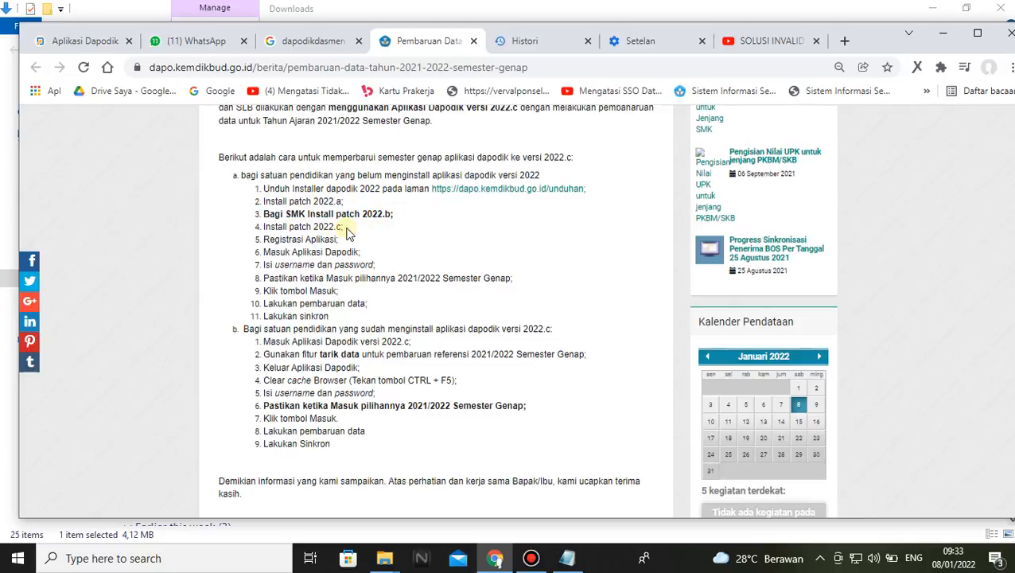
{"action": "left_click_drag", "start_coordinate": [345, 228], "coordinate": [265, 227]}
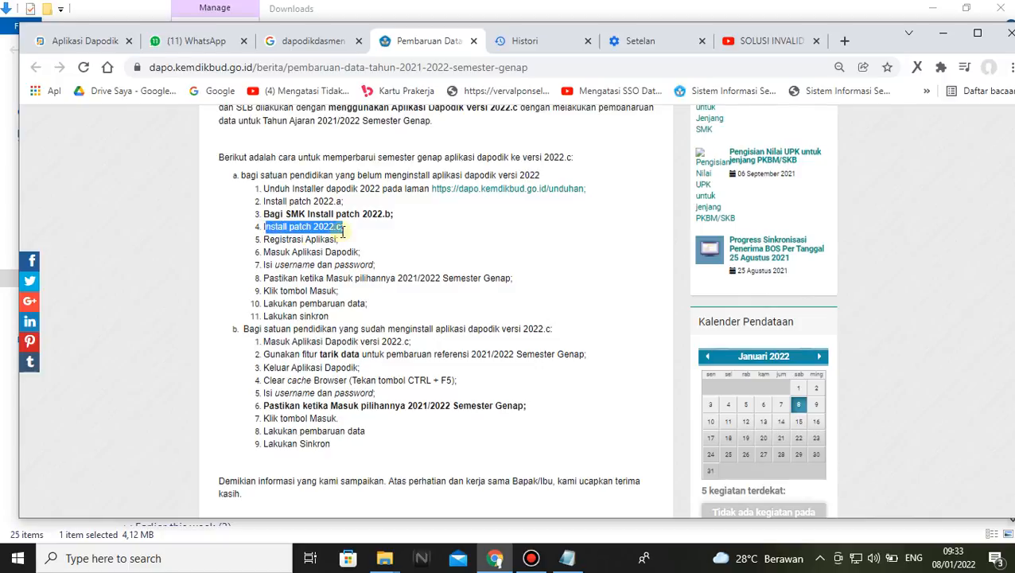
{"action": "left_click_drag", "start_coordinate": [347, 226], "coordinate": [268, 227]}
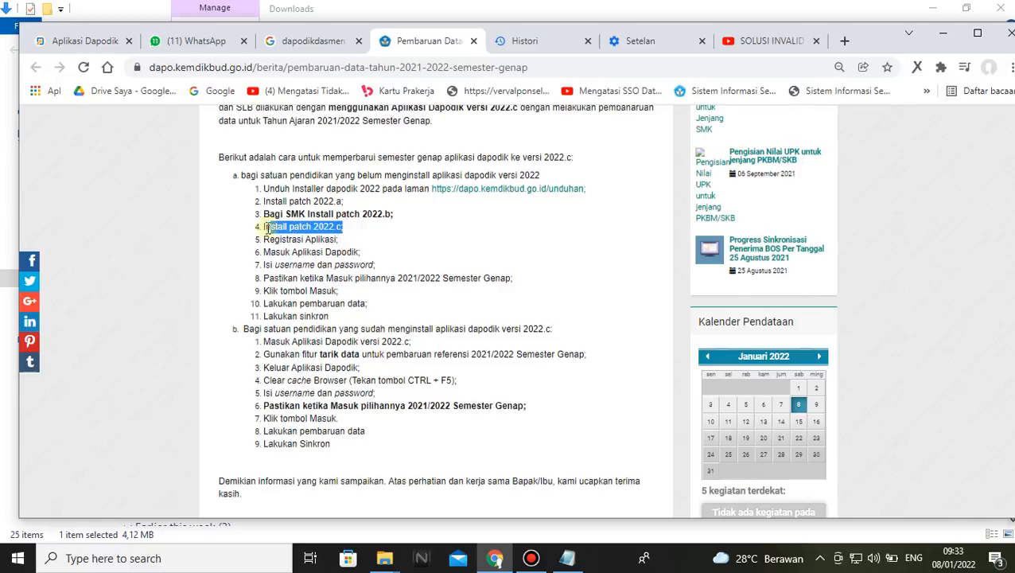
{"action": "left_click", "coordinate": [344, 240]}
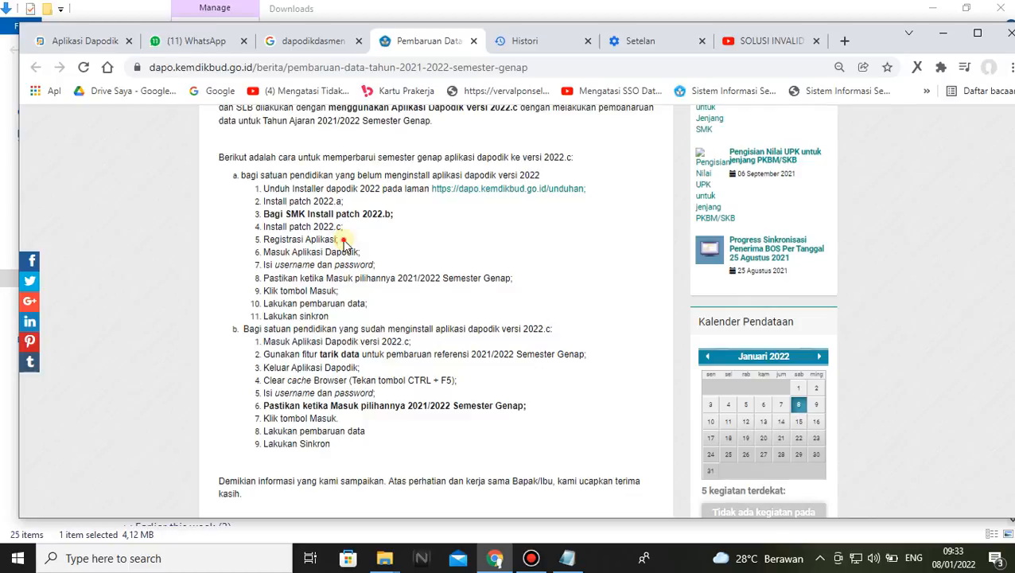
{"action": "left_click_drag", "start_coordinate": [343, 240], "coordinate": [267, 243]}
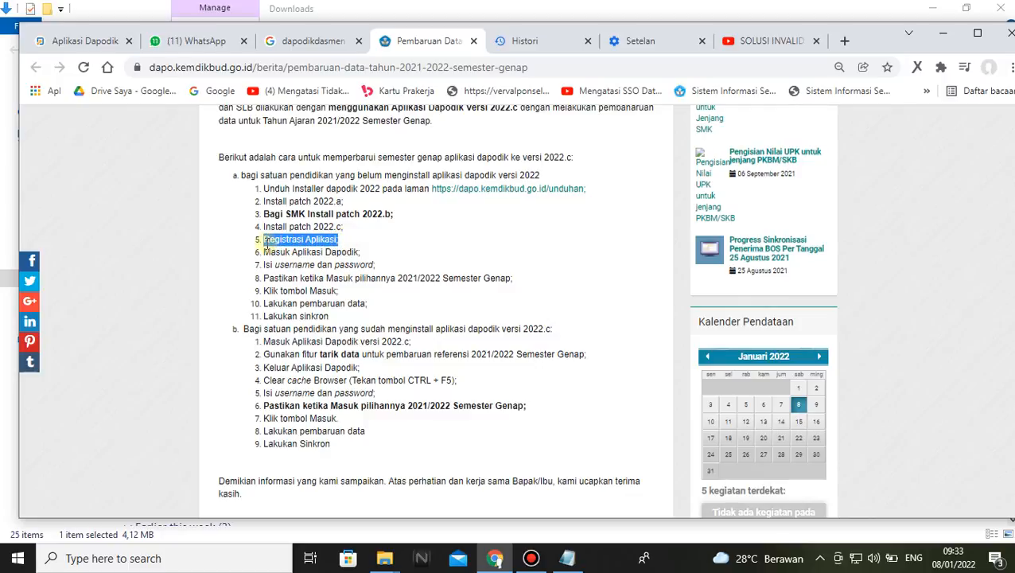
{"action": "left_click", "coordinate": [350, 240]}
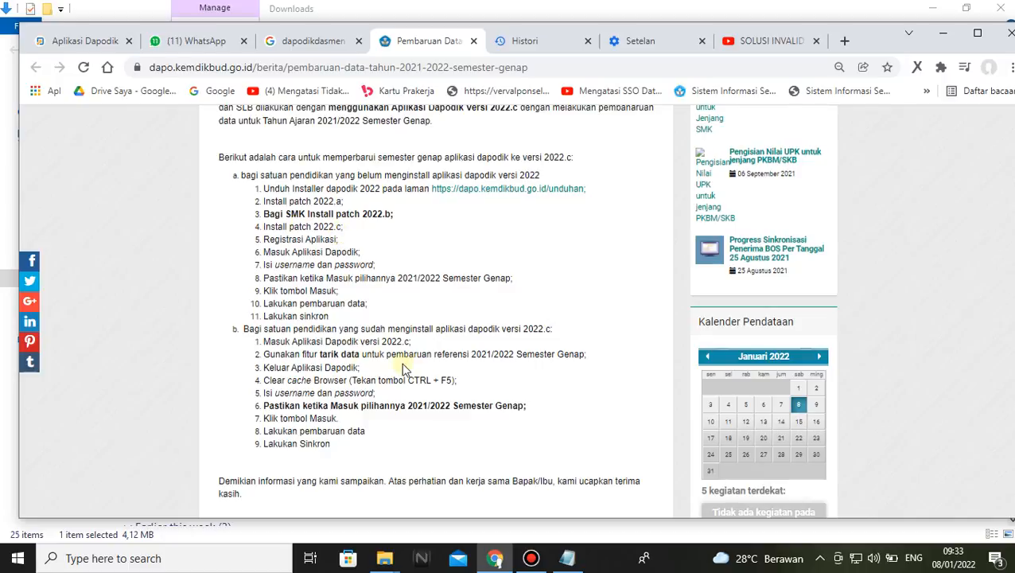
Review the article's steps for schools already on 2022.c: tarik data, log out, clear the cache via the browser history, and choose 2021/2022 Semester Genap
{"action": "left_click_drag", "start_coordinate": [264, 355], "coordinate": [463, 358]}
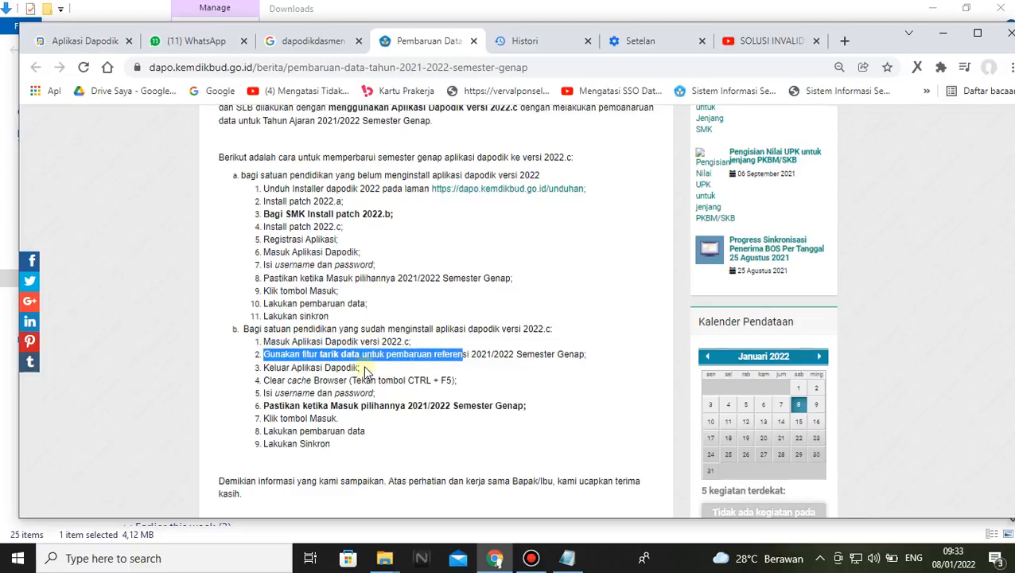
{"action": "left_click", "coordinate": [366, 371]}
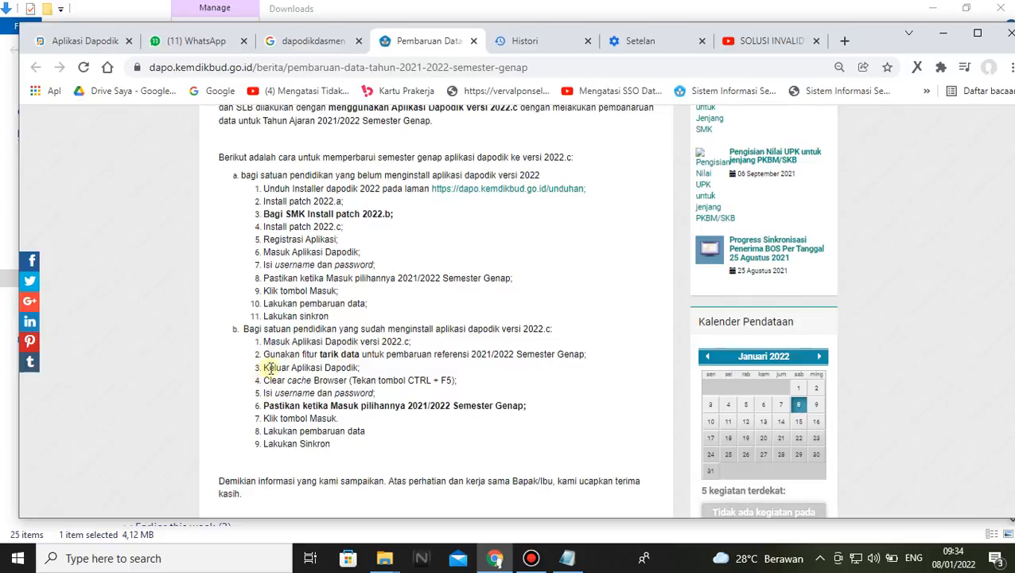
{"action": "left_click_drag", "start_coordinate": [262, 368], "coordinate": [365, 377]}
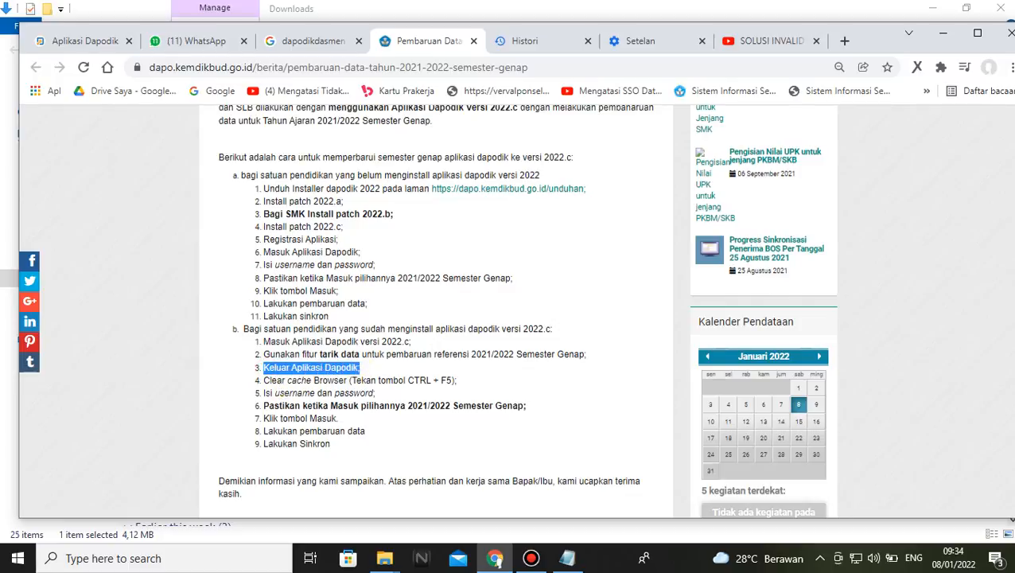
{"action": "left_click", "coordinate": [1007, 66]}
{"action": "mouse_move", "coordinate": [855, 153]}
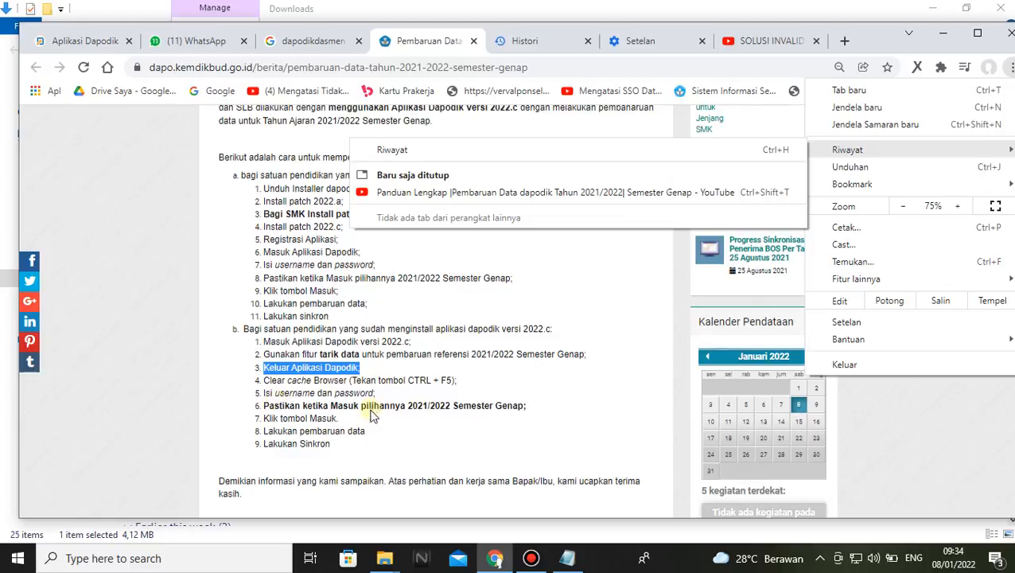
{"action": "left_click_drag", "start_coordinate": [268, 410], "coordinate": [559, 407]}
{"action": "left_click", "coordinate": [560, 407]}
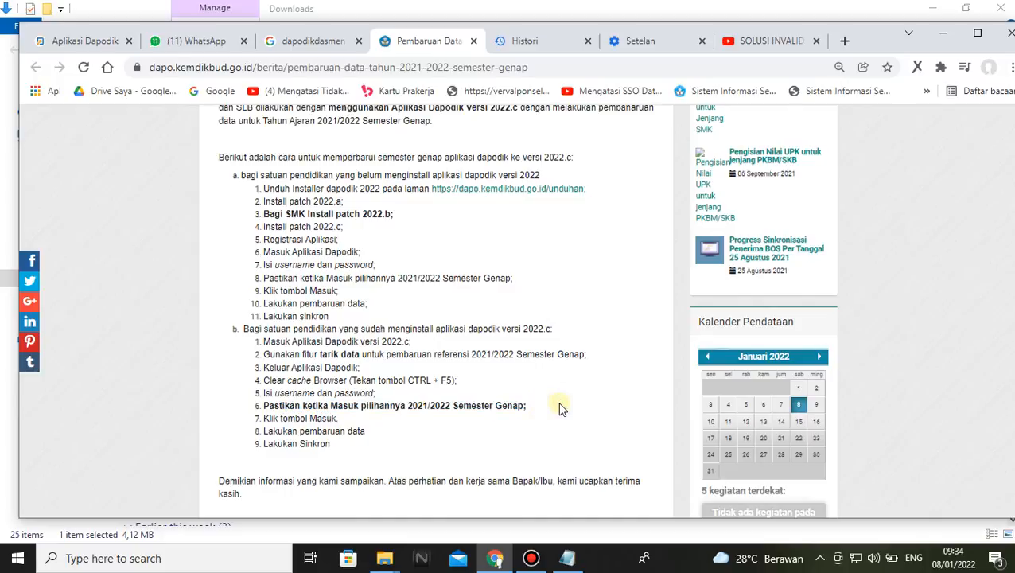
Switch back to Aplikasi Dapodik and check the school, semester and version in the page heading
{"action": "left_click", "coordinate": [65, 45]}
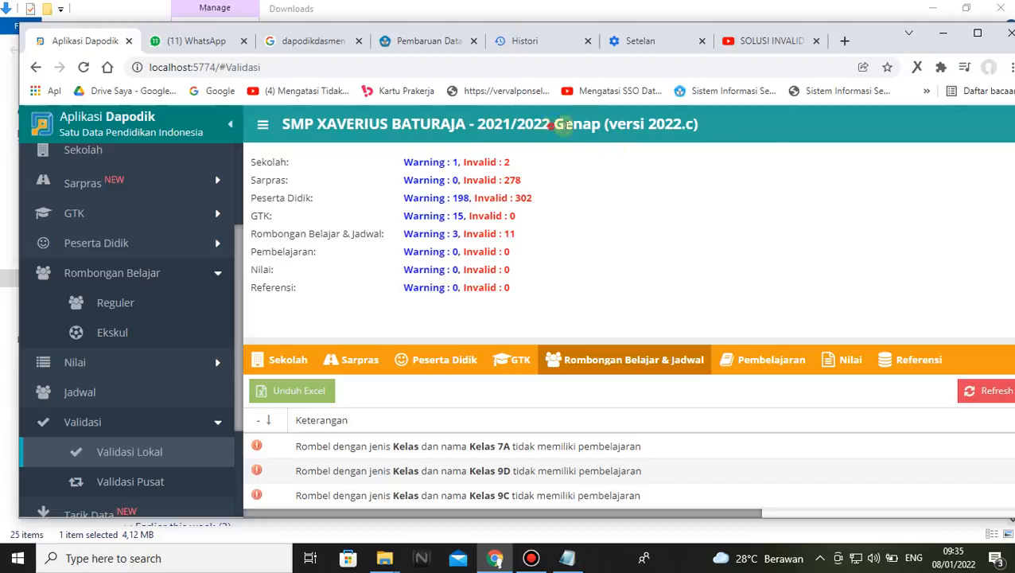
{"action": "left_click_drag", "start_coordinate": [554, 125], "coordinate": [282, 125]}
{"action": "left_click", "coordinate": [625, 265]}
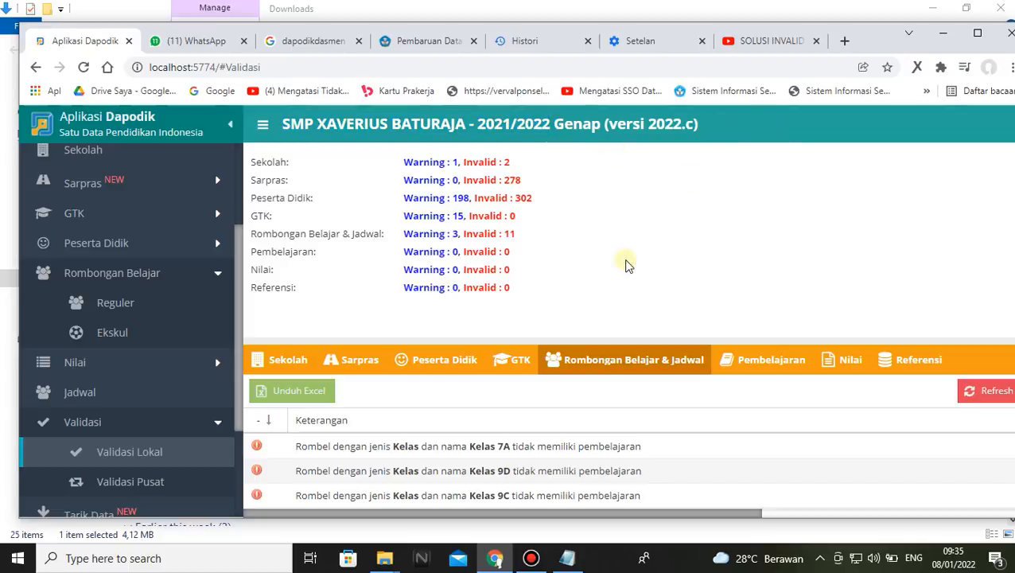